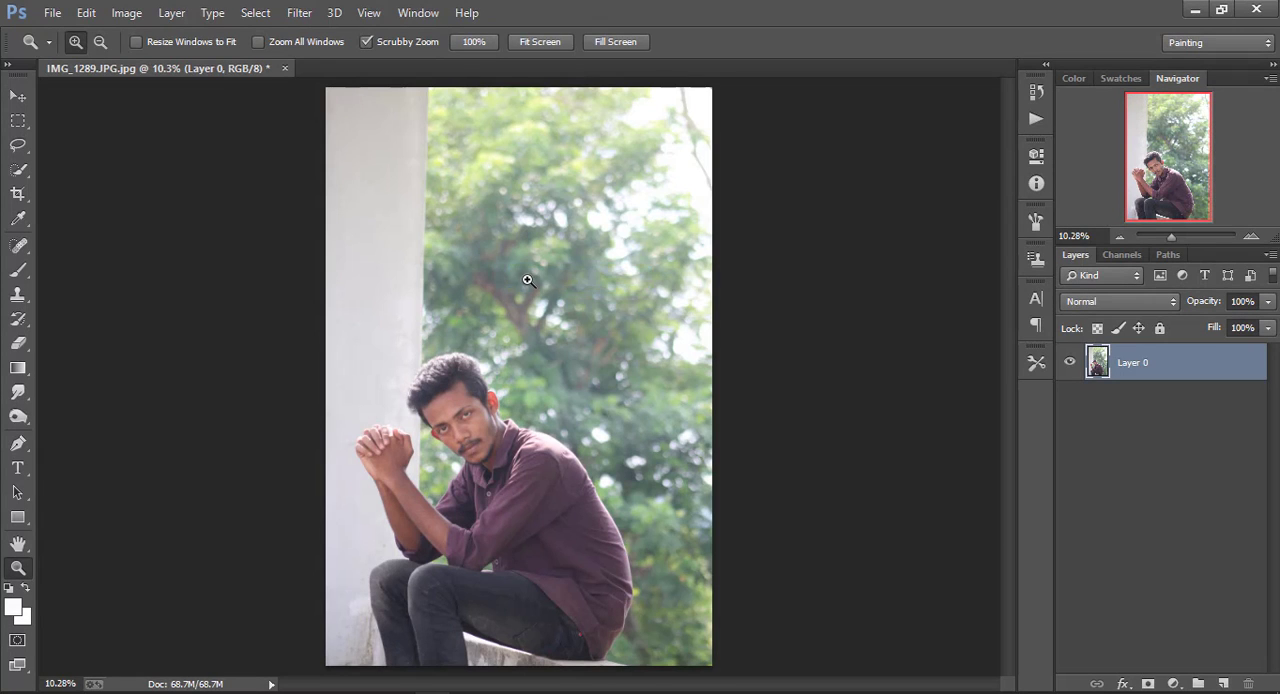
Open the Camera Raw filter and set Contrast +68, Highlights -100, Shadows +8 and Whites -39, and adjust Clarity
{"action": "left_click", "coordinate": [300, 13]}
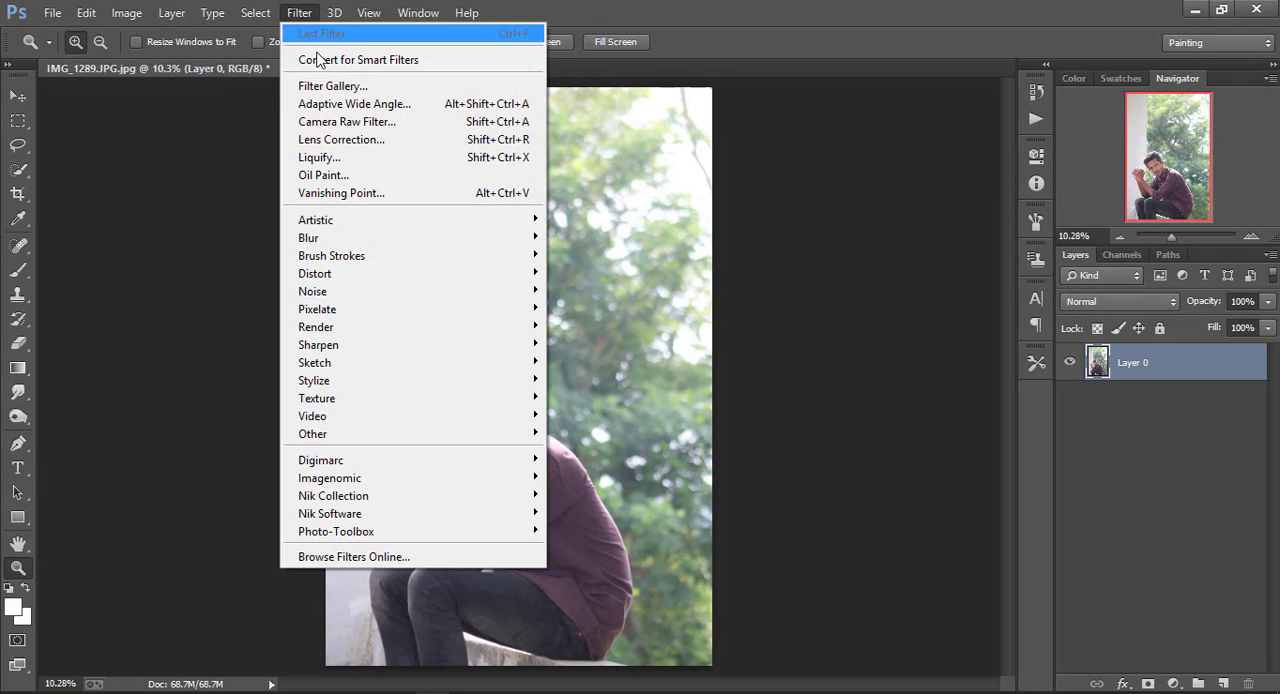
{"action": "left_click", "coordinate": [335, 122]}
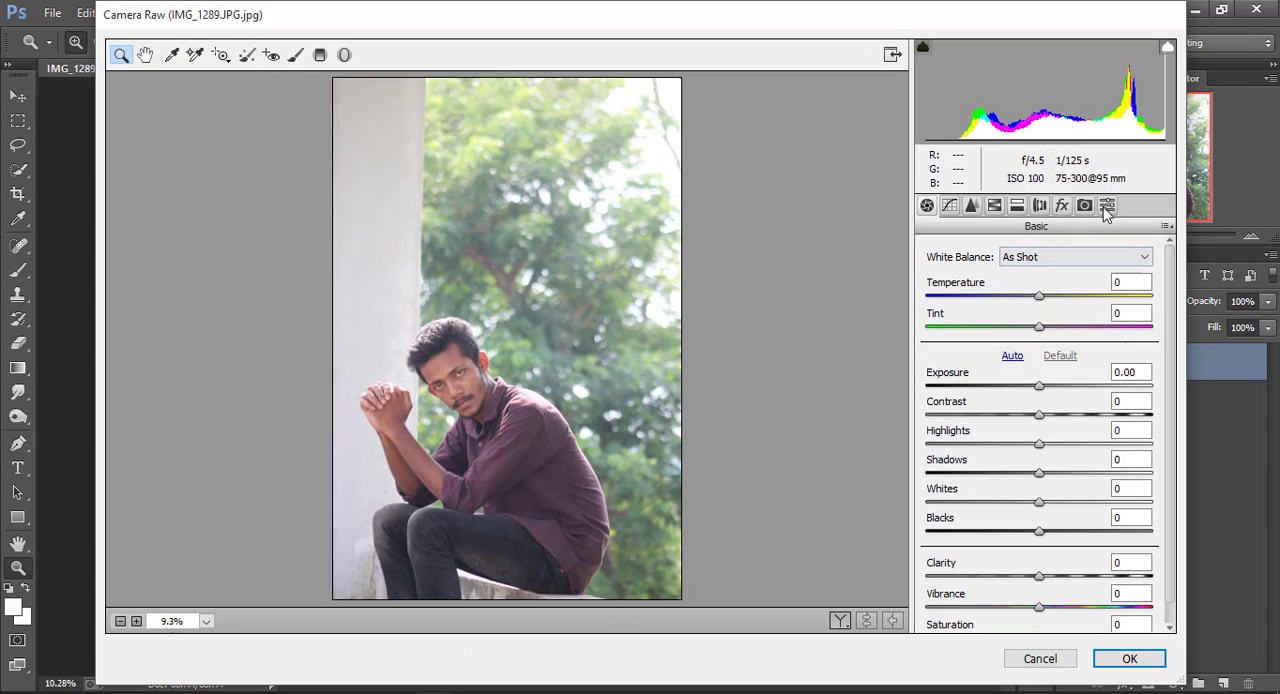
{"action": "left_click", "coordinate": [998, 208]}
{"action": "left_click", "coordinate": [928, 208]}
{"action": "left_click_drag", "start_coordinate": [1040, 443], "coordinate": [918, 444]}
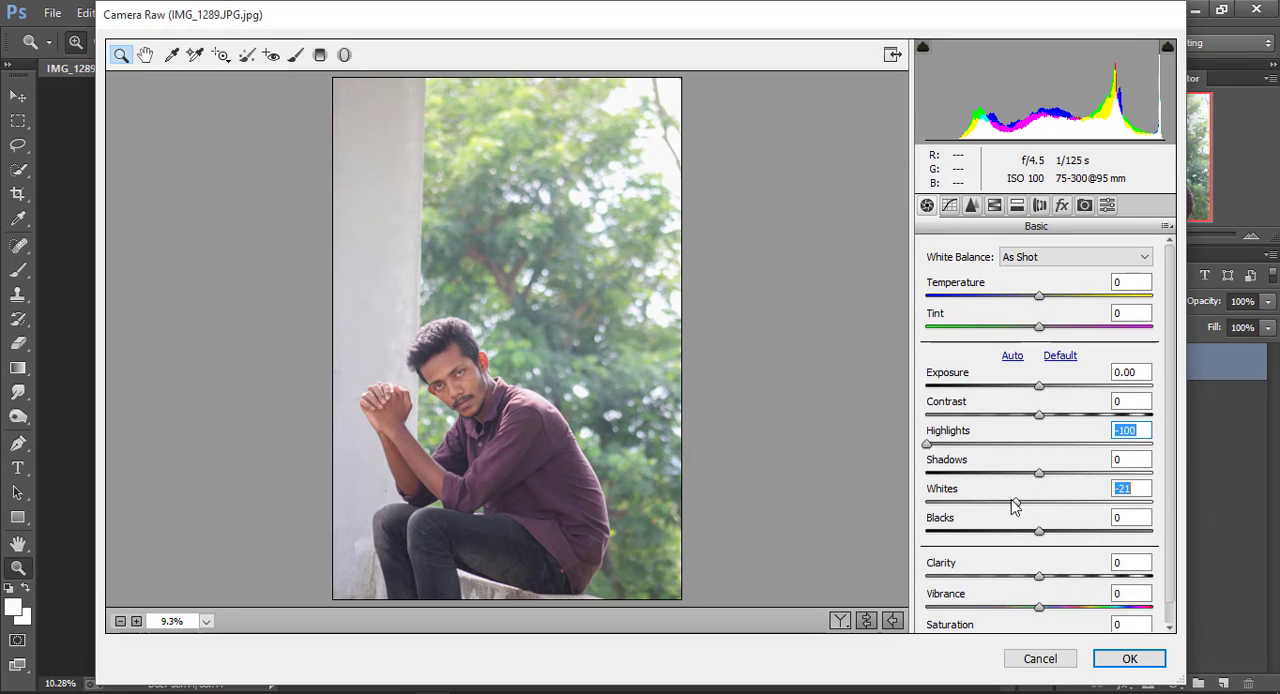
{"action": "left_click_drag", "start_coordinate": [1015, 507], "coordinate": [1049, 473]}
{"action": "left_click_drag", "start_coordinate": [1039, 415], "coordinate": [1112, 430]}
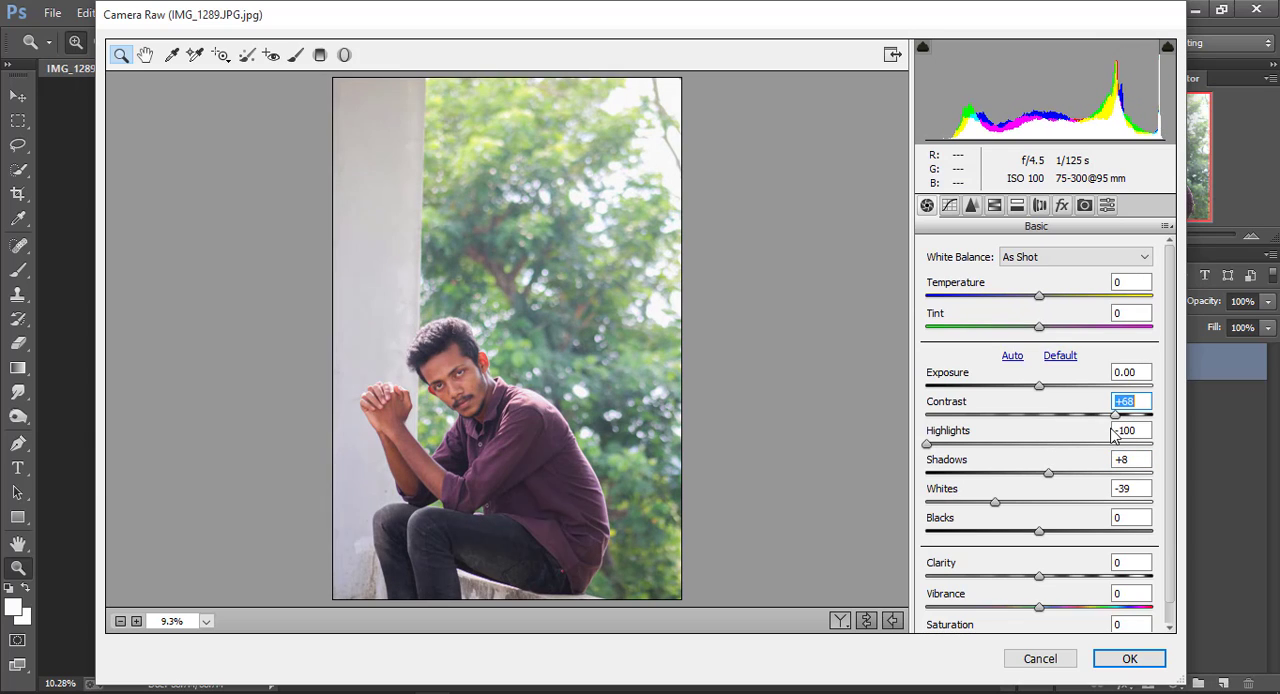
{"action": "left_click_drag", "start_coordinate": [1039, 579], "coordinate": [1043, 539]}
Set the HSL saturation of both Greens and Yellows to +100
{"action": "left_click", "coordinate": [996, 207]}
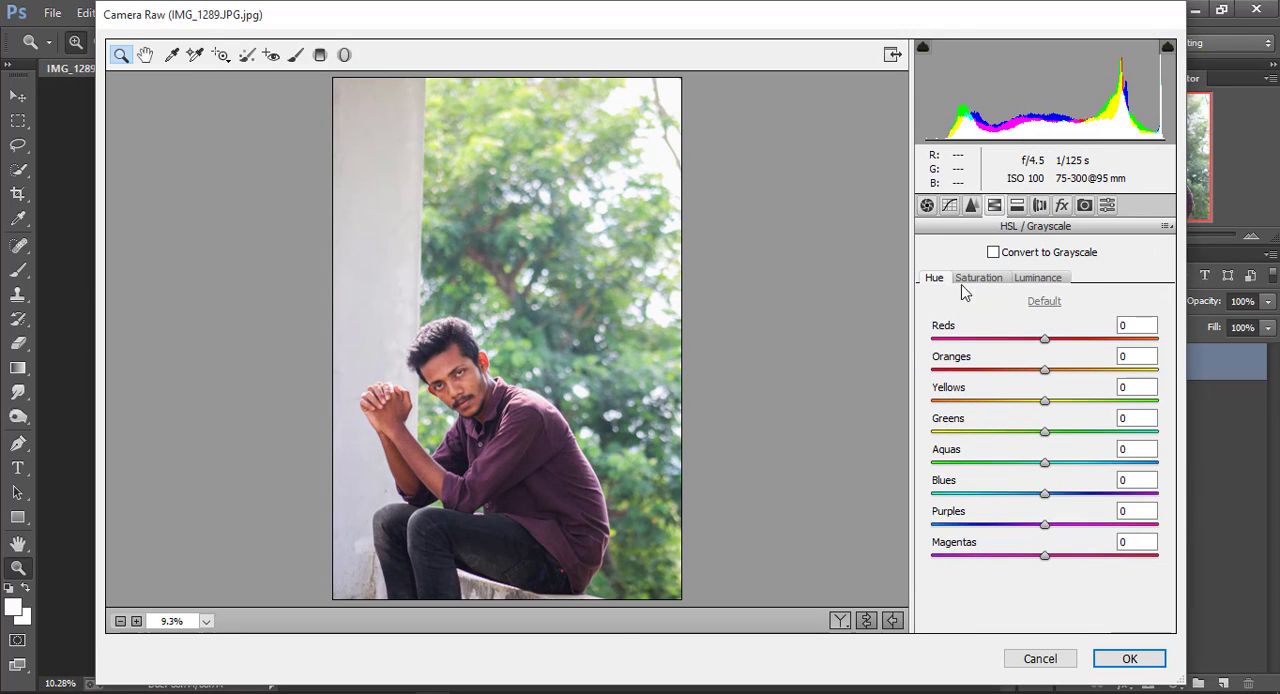
{"action": "left_click_drag", "start_coordinate": [1047, 440], "coordinate": [1151, 434]}
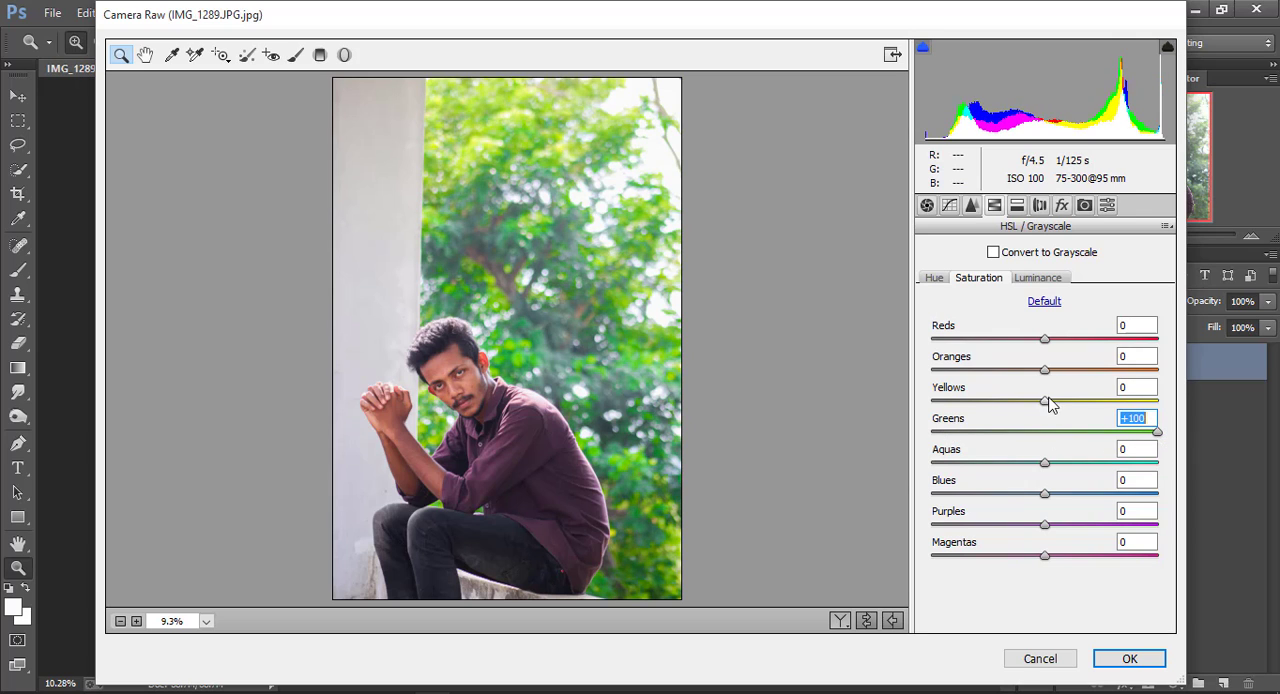
{"action": "left_click_drag", "start_coordinate": [1051, 403], "coordinate": [1166, 413]}
Set the HSL hue of both Greens and Aquas to -100
{"action": "left_click", "coordinate": [940, 280]}
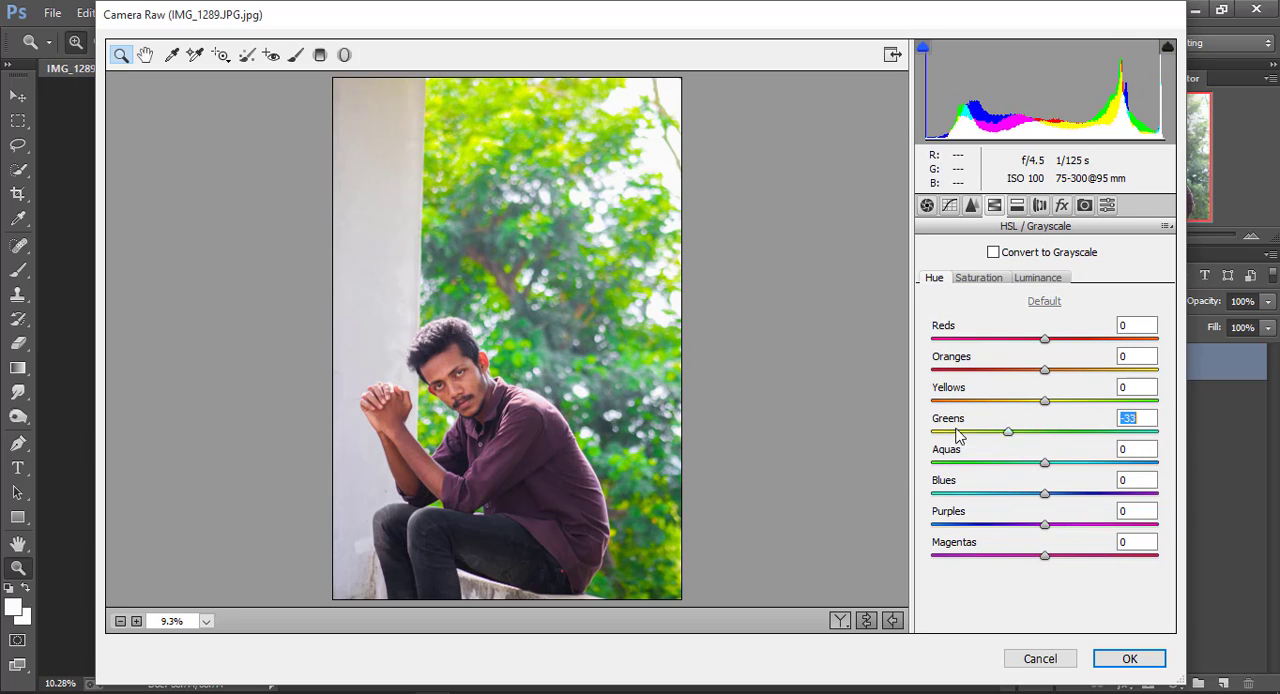
{"action": "left_click_drag", "start_coordinate": [957, 435], "coordinate": [931, 436]}
{"action": "left_click_drag", "start_coordinate": [1044, 462], "coordinate": [896, 450]}
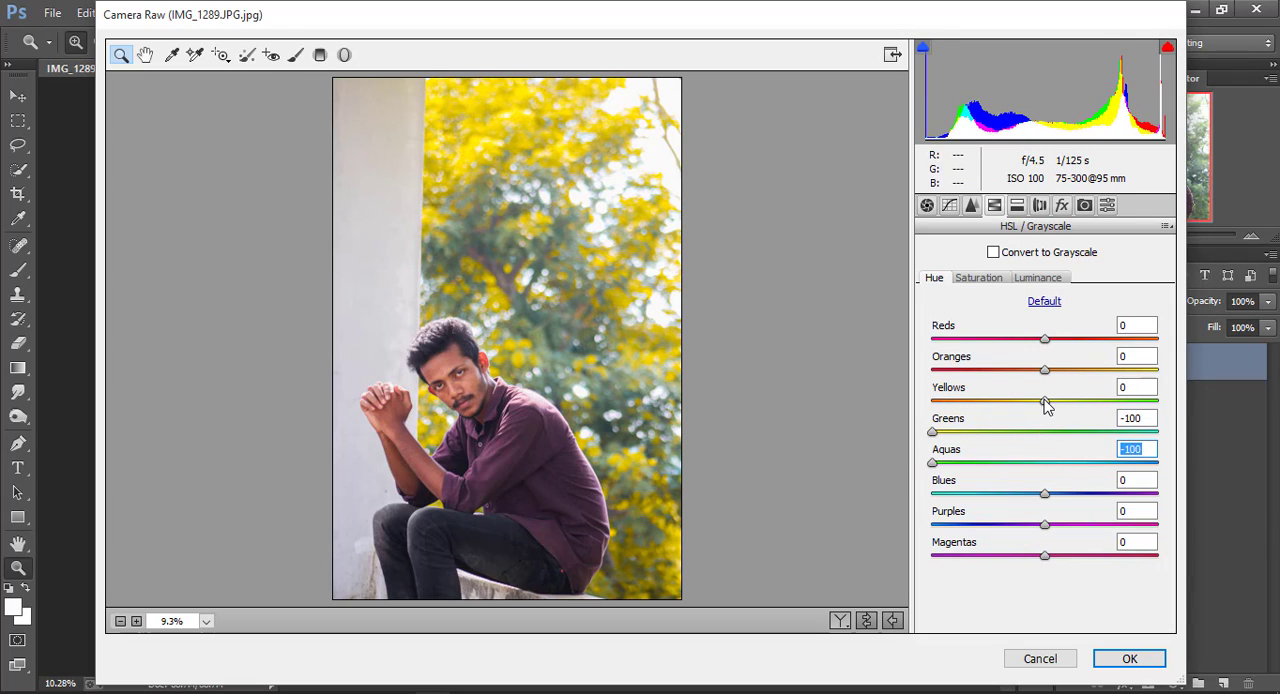
Set the Oranges luminance to +43 and Yellows luminance to -22, raise the Purples saturation, and apply the filter
{"action": "mouse_move", "coordinate": [1044, 400]}
{"action": "left_mouse_down"}
{"action": "mouse_move", "coordinate": [920, 405]}
{"action": "mouse_move", "coordinate": [1031, 401]}
{"action": "mouse_move", "coordinate": [1063, 371]}
{"action": "mouse_move", "coordinate": [1101, 384]}
{"action": "mouse_move", "coordinate": [1066, 405]}
{"action": "mouse_move", "coordinate": [1020, 402]}
{"action": "left_mouse_up"}
{"action": "left_click", "coordinate": [978, 277]}
{"action": "left_click", "coordinate": [1037, 277]}
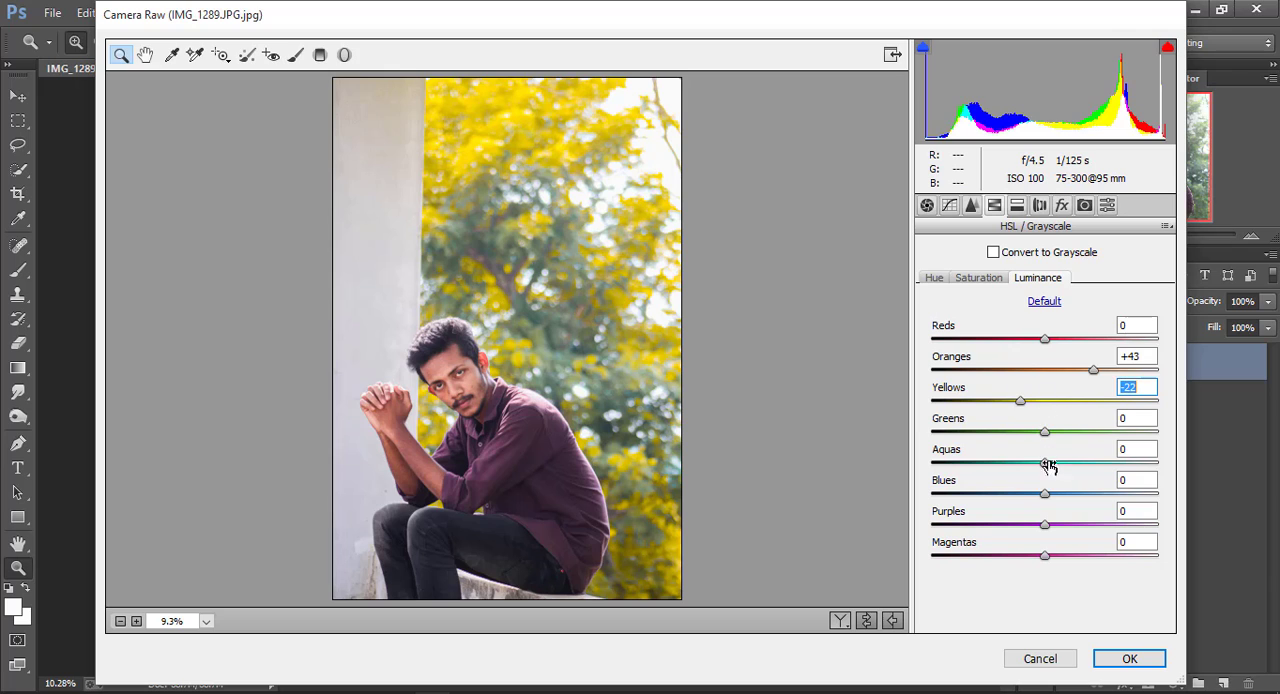
{"action": "left_click", "coordinate": [985, 281]}
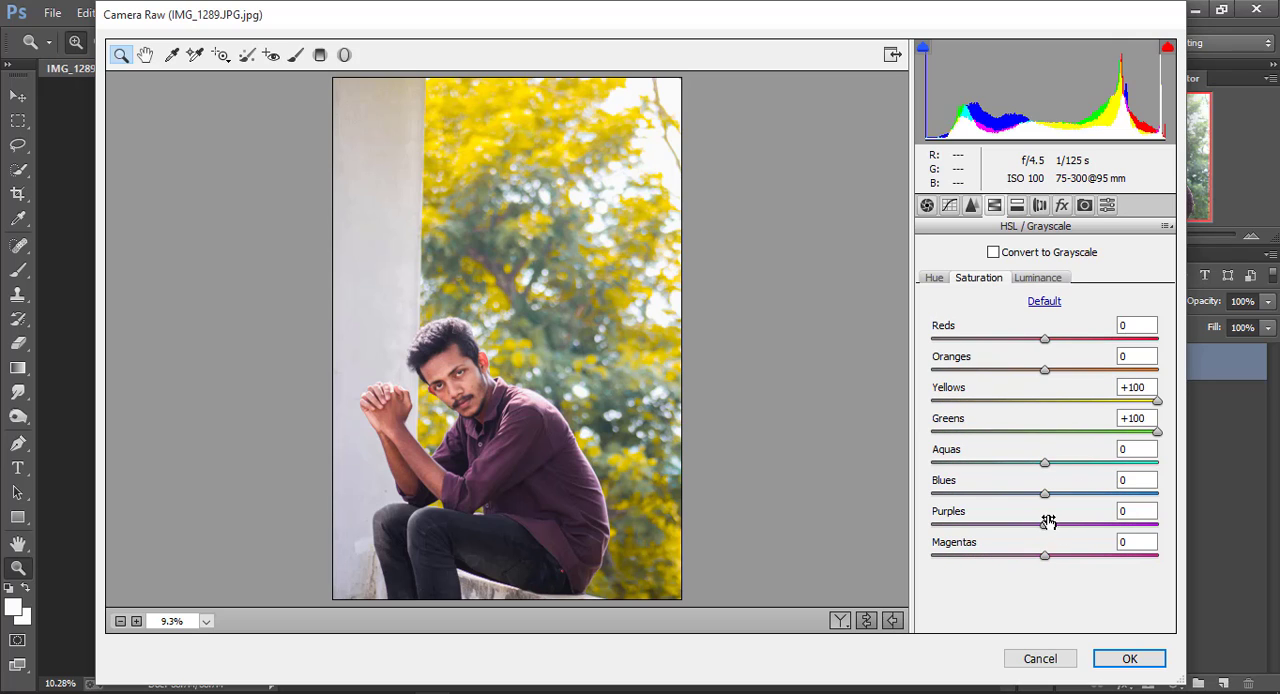
{"action": "left_click_drag", "start_coordinate": [1044, 530], "coordinate": [1103, 535]}
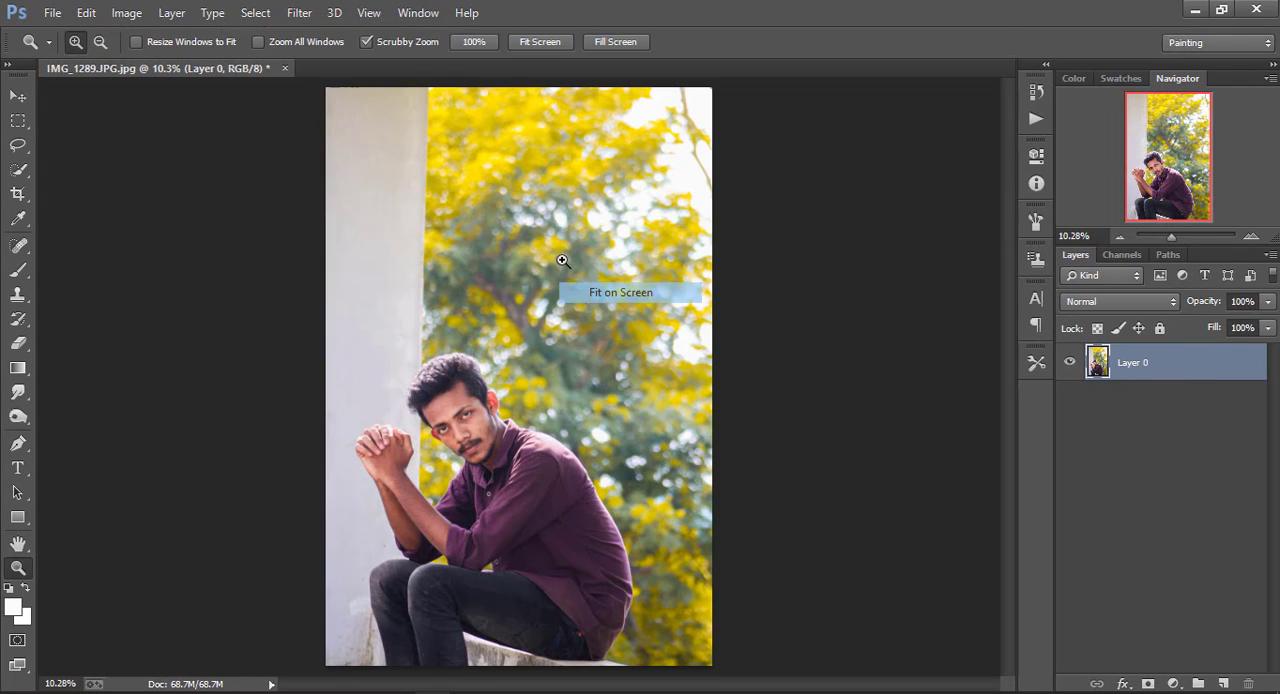
Reopen the Camera Raw filter and set the HSL hue of Yellows and Greens to -100
{"action": "left_click", "coordinate": [300, 13]}
{"action": "left_click", "coordinate": [350, 121]}
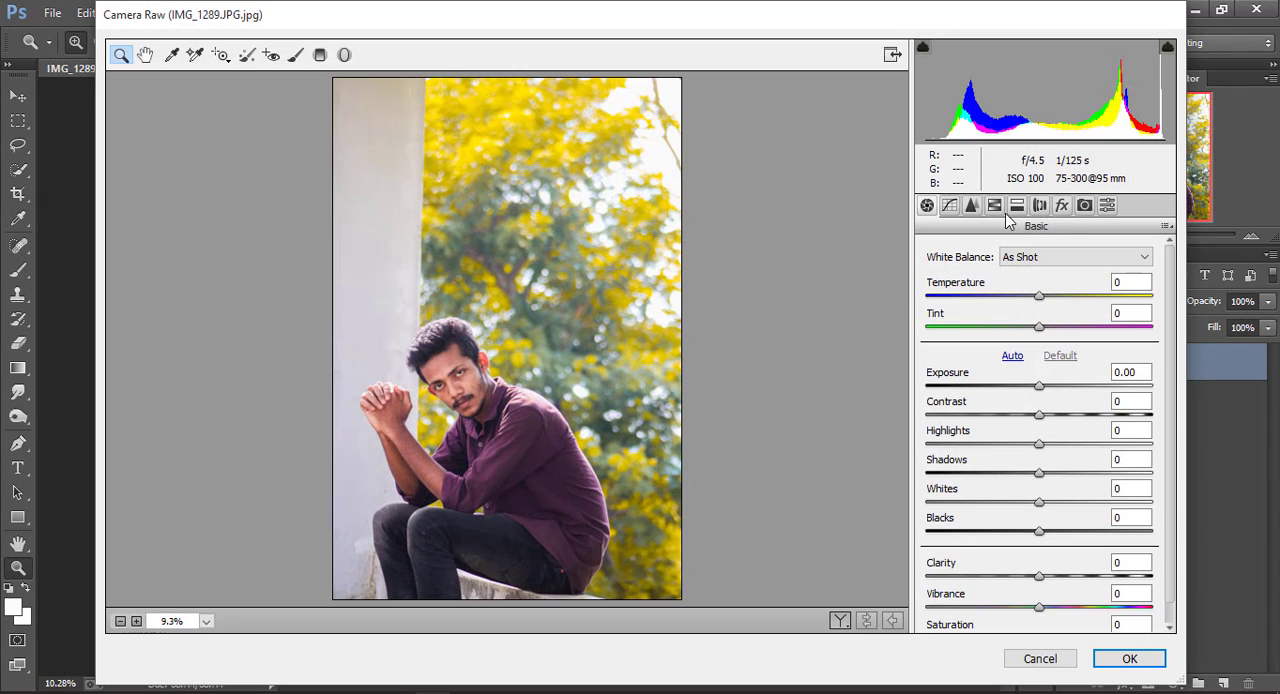
{"action": "left_click", "coordinate": [994, 205]}
{"action": "left_click", "coordinate": [936, 279]}
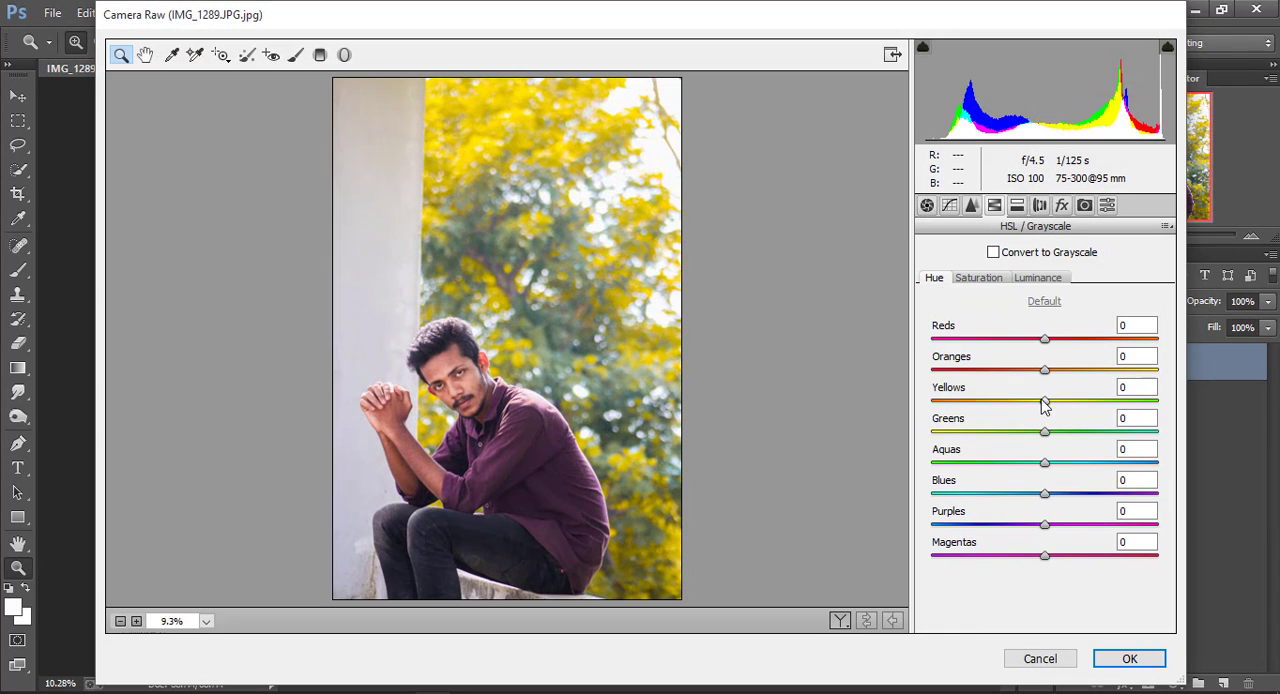
{"action": "left_click_drag", "start_coordinate": [1044, 400], "coordinate": [932, 400]}
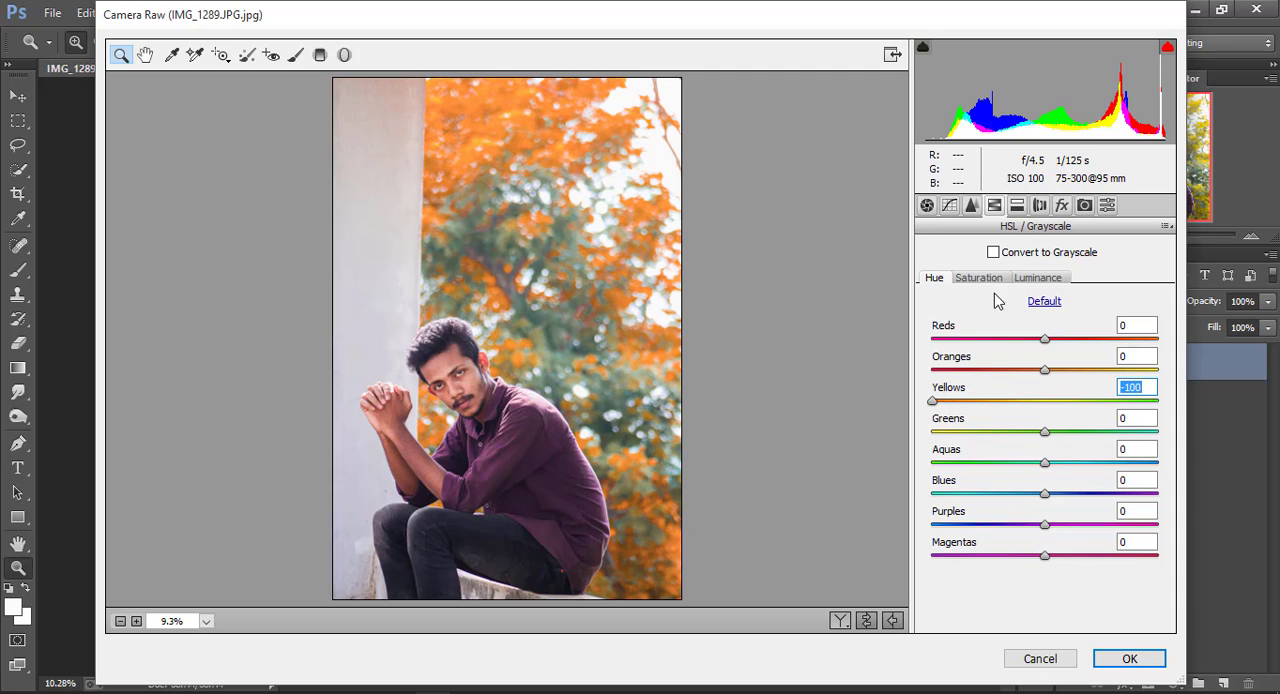
{"action": "left_click_drag", "start_coordinate": [1044, 432], "coordinate": [925, 443]}
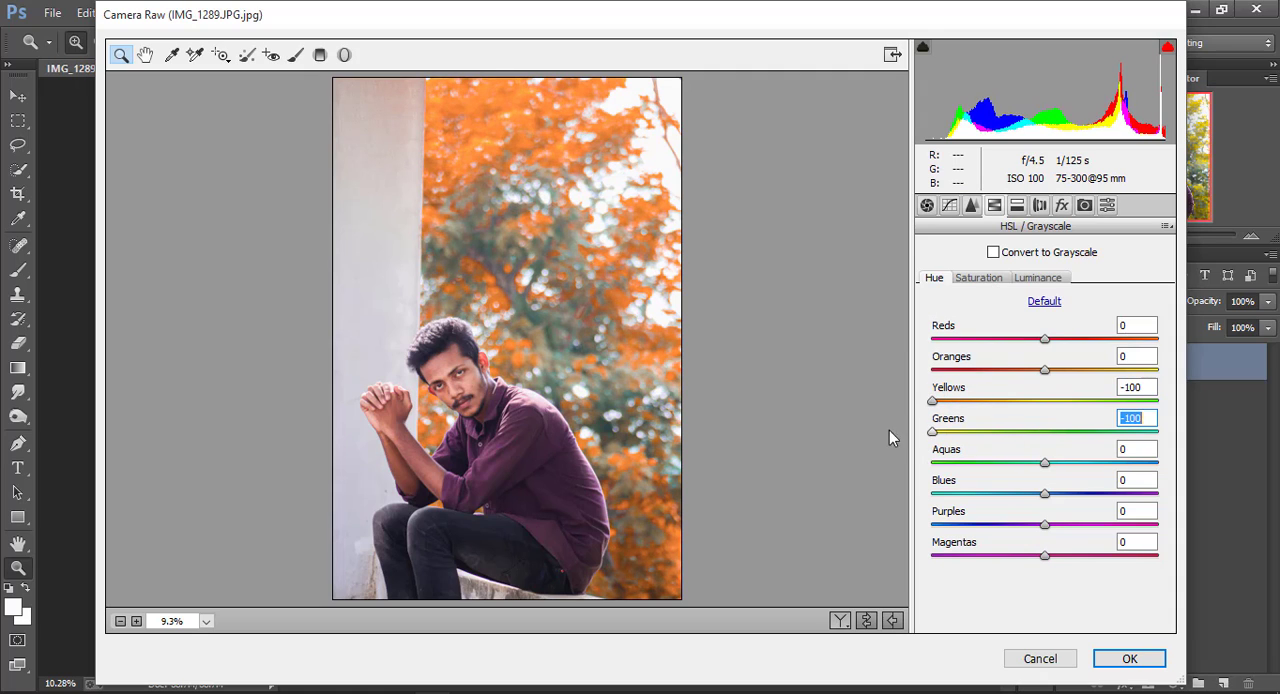
Set the Yellows saturation to -59 and shift the hues of Aquas and Blues
{"action": "left_click", "coordinate": [979, 280]}
{"action": "left_click_drag", "start_coordinate": [1044, 400], "coordinate": [978, 402]}
{"action": "left_click", "coordinate": [941, 285]}
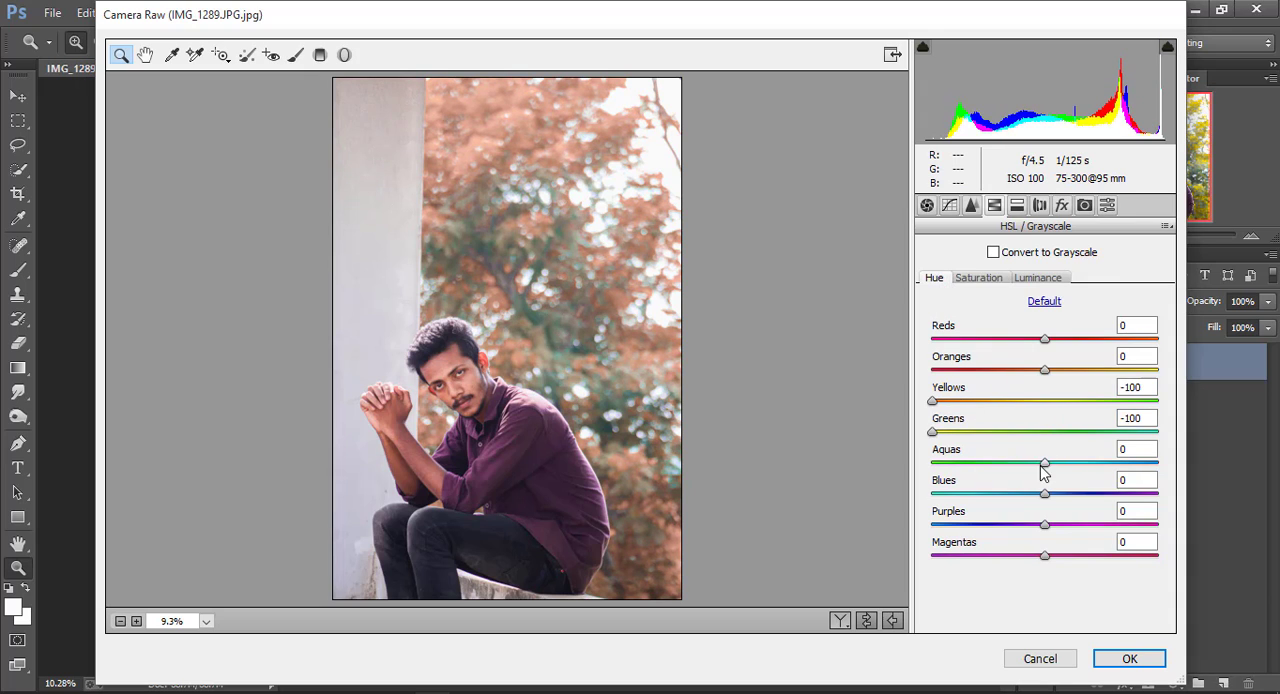
{"action": "left_click_drag", "start_coordinate": [1044, 462], "coordinate": [1131, 454]}
{"action": "left_click_drag", "start_coordinate": [1046, 492], "coordinate": [971, 491]}
Set the saturation of Aquas to +100, Blues to +93 and Greens to +9, and apply the filter
{"action": "left_click", "coordinate": [993, 279]}
{"action": "left_click_drag", "start_coordinate": [1047, 463], "coordinate": [1151, 491]}
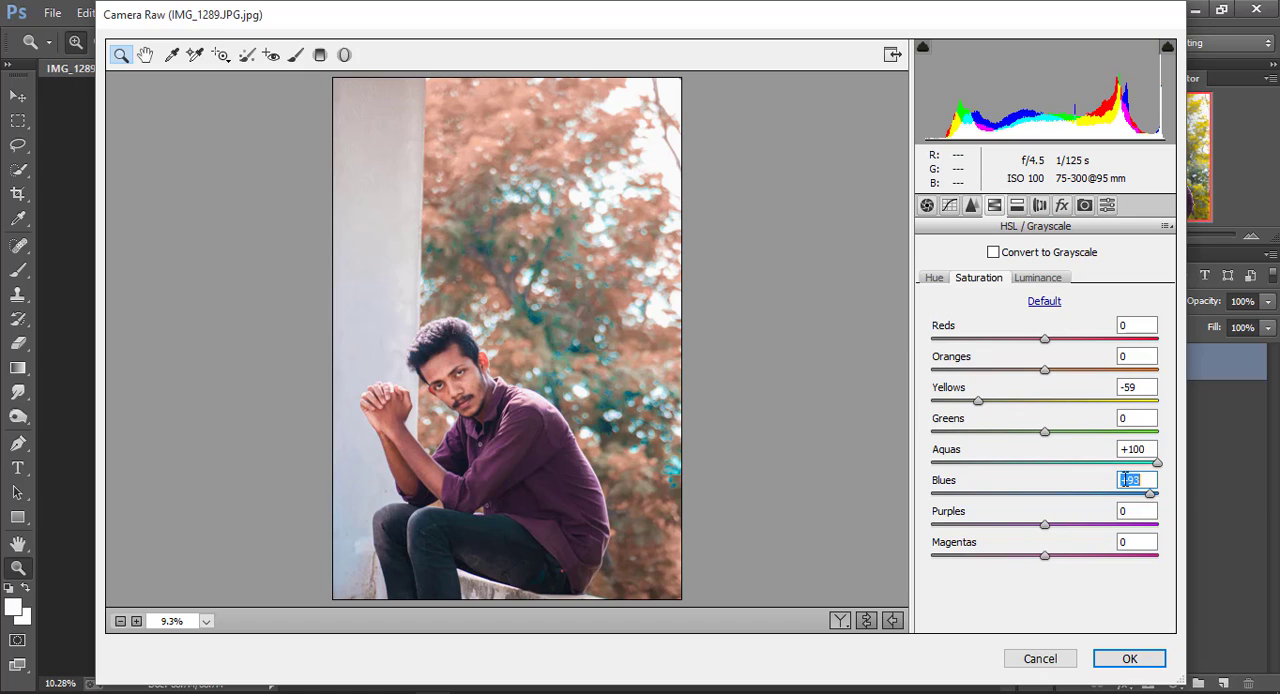
{"action": "left_click_drag", "start_coordinate": [1044, 434], "coordinate": [1070, 432]}
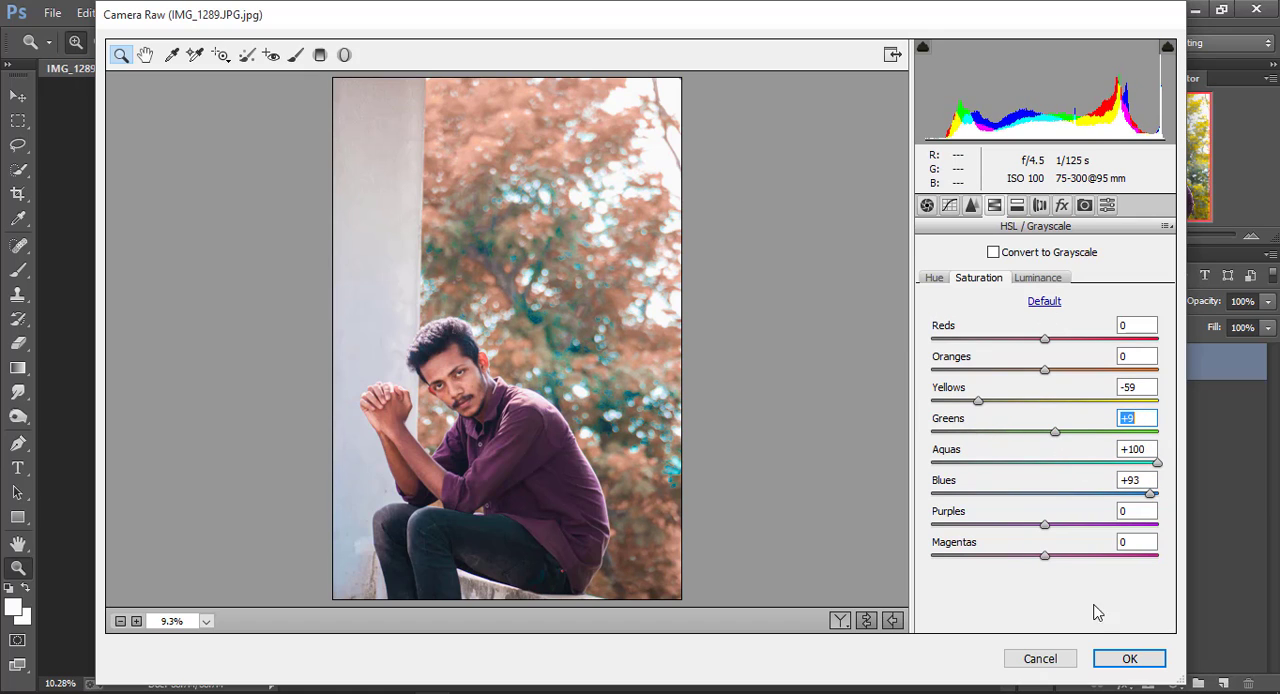
{"action": "left_click", "coordinate": [1128, 658]}
{"action": "right_click", "coordinate": [557, 250]}
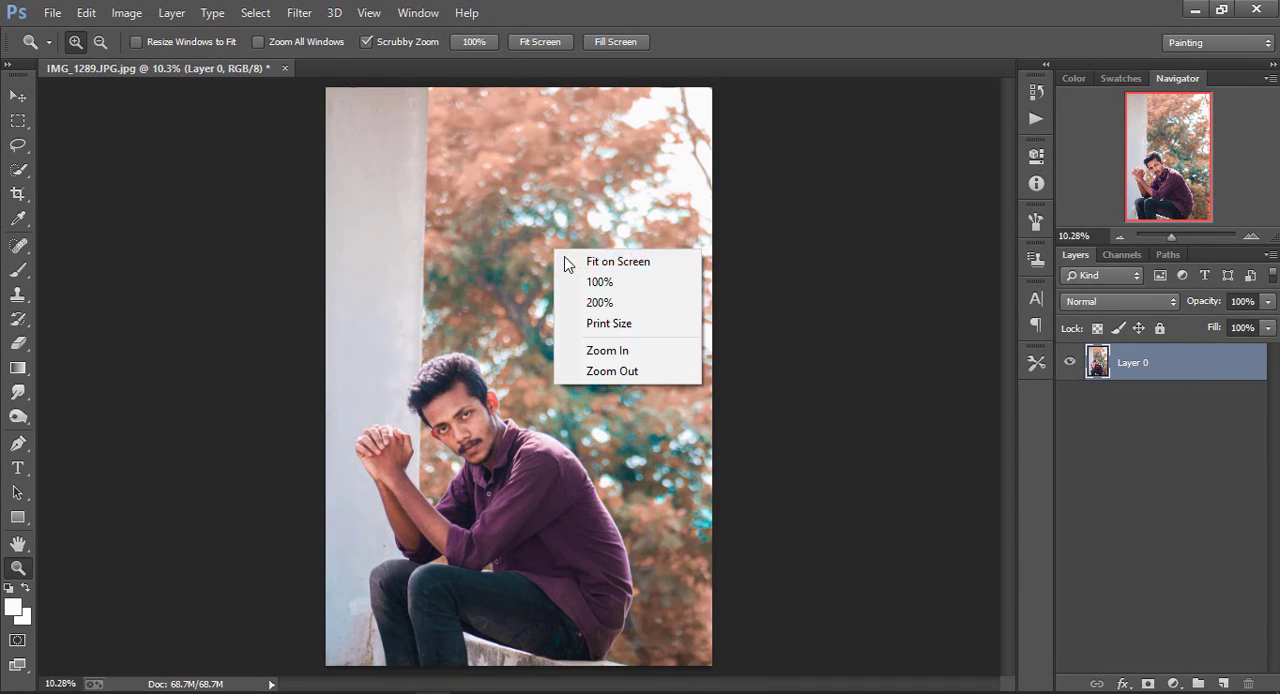
{"action": "left_click", "coordinate": [565, 260]}
Reopen the Camera Raw filter and adjust the HSL hue of the Yellows
{"action": "left_click", "coordinate": [299, 13]}
{"action": "left_click", "coordinate": [368, 121]}
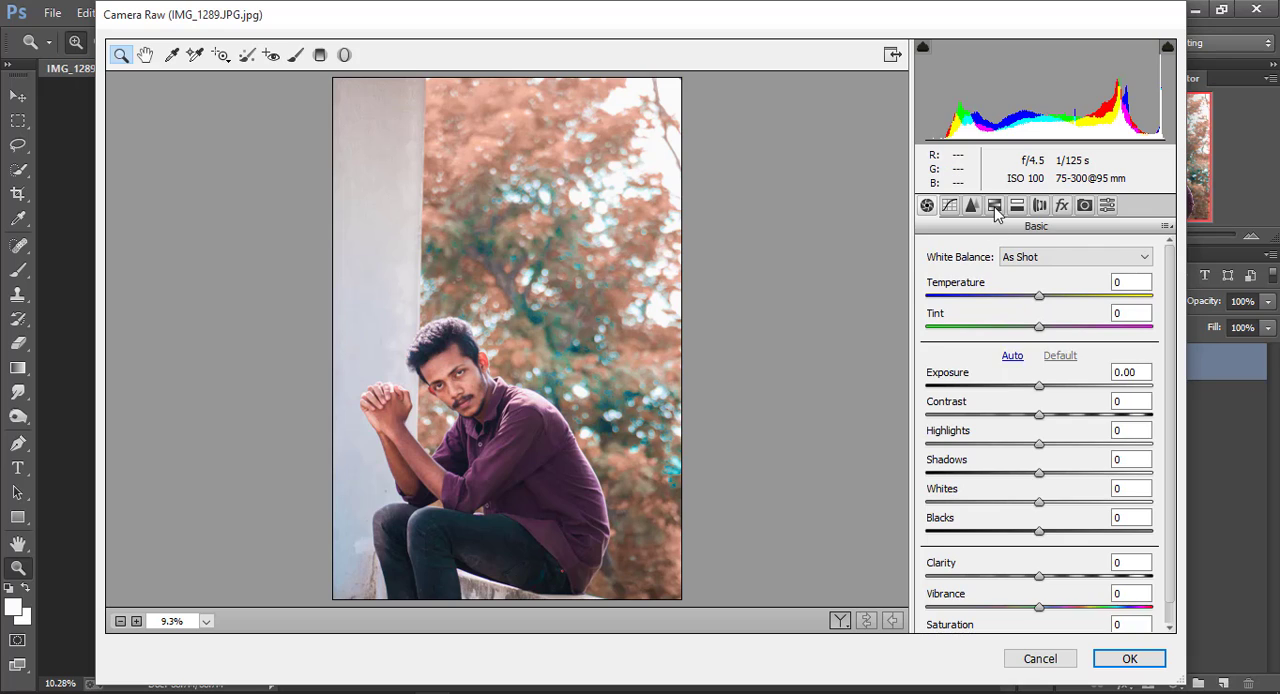
{"action": "left_click", "coordinate": [994, 205]}
{"action": "left_click_drag", "start_coordinate": [1045, 402], "coordinate": [894, 400]}
{"action": "left_click", "coordinate": [934, 278]}
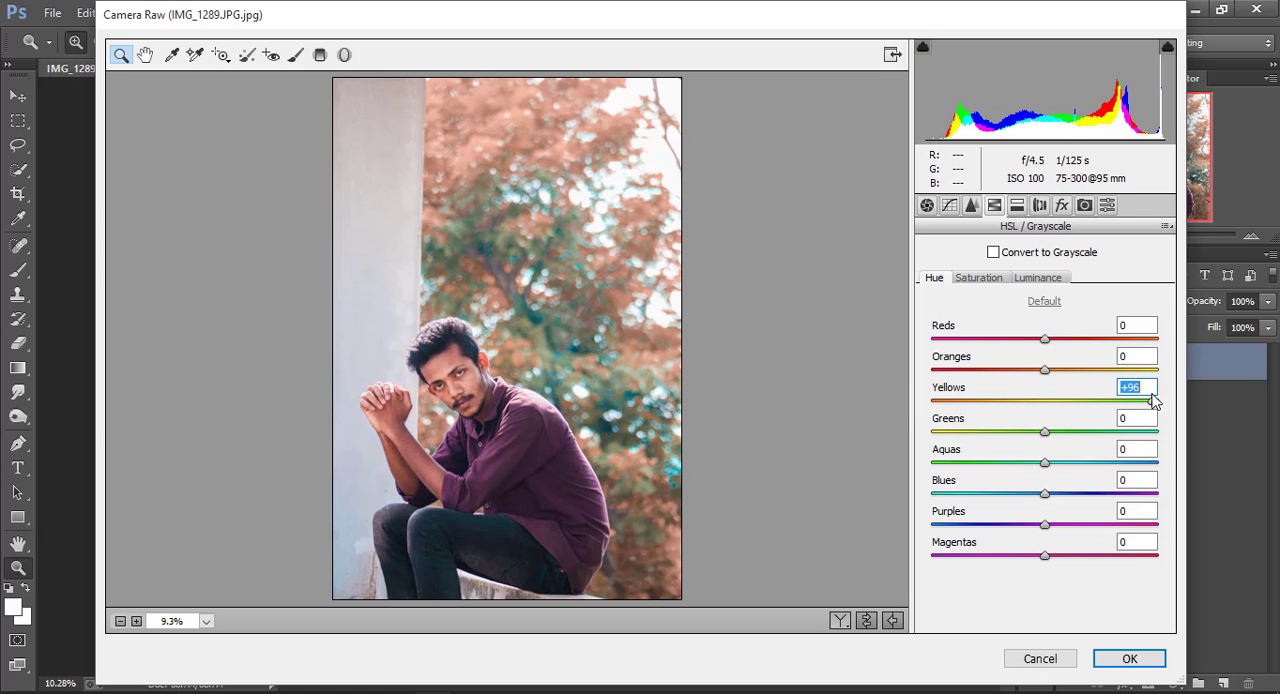
Choose the "NSCREATION - Brown Look Effect" preset and apply the Camera Raw filter to the photo
{"action": "left_click", "coordinate": [1107, 205]}
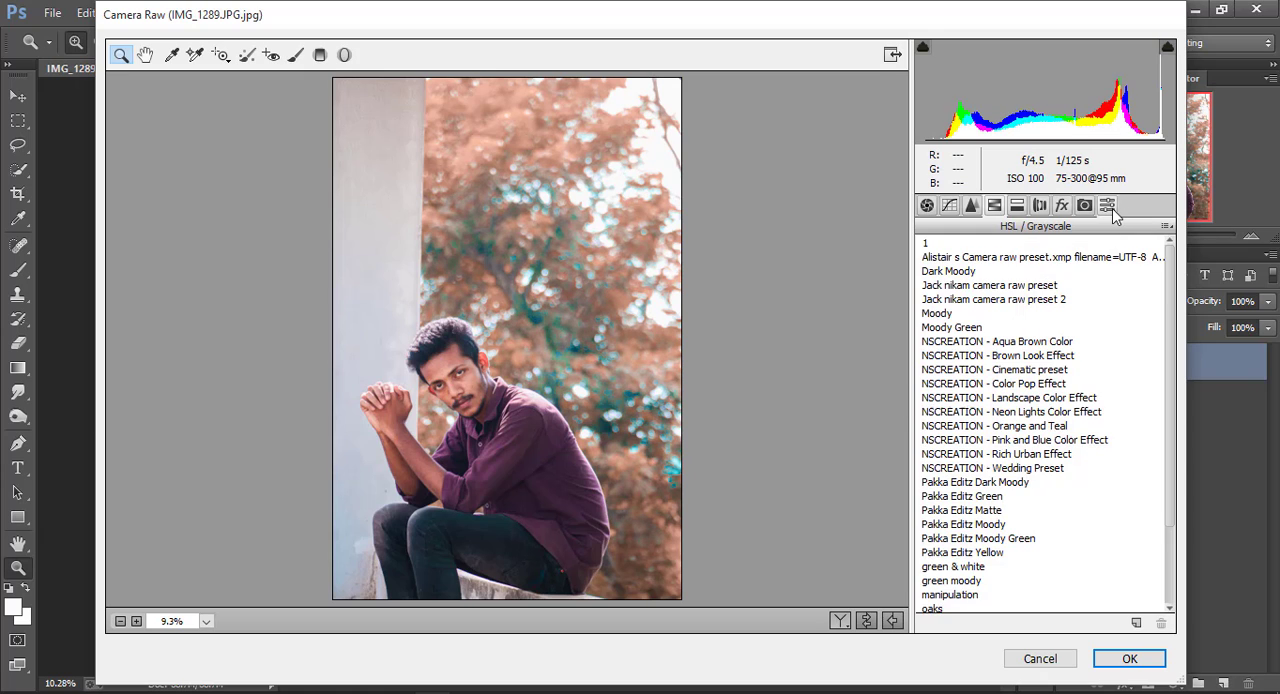
{"action": "scroll", "coordinate": [1030, 345], "scroll_direction": "down", "scroll_amount": 1}
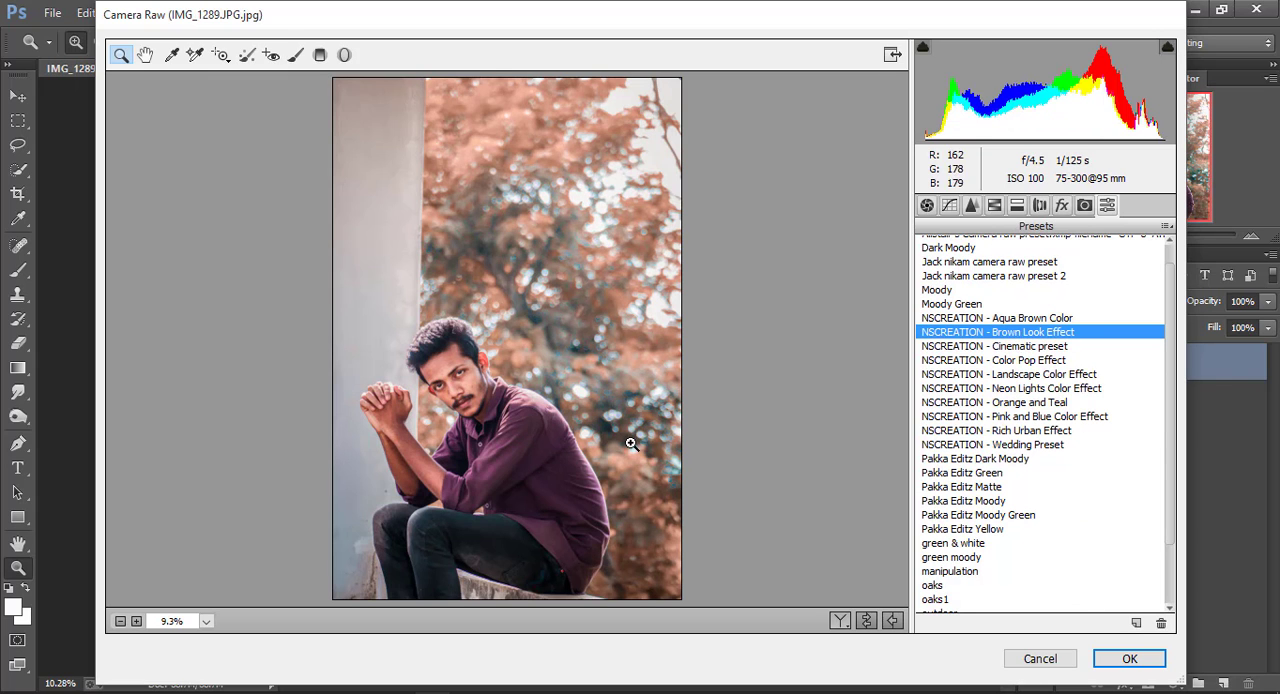
{"action": "left_click", "coordinate": [1133, 658]}
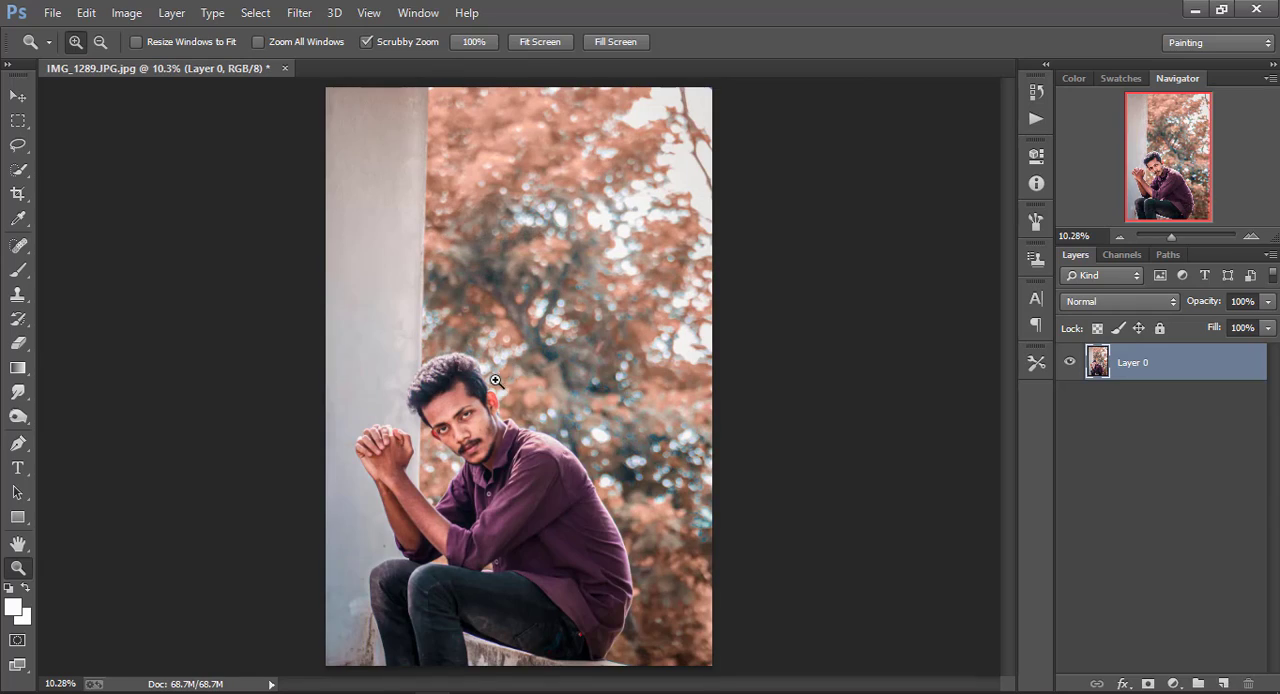
Activate the Mixer Brush for retouching the face and duplicate Layer 0
{"action": "left_click_drag", "start_coordinate": [472, 424], "coordinate": [411, 374]}
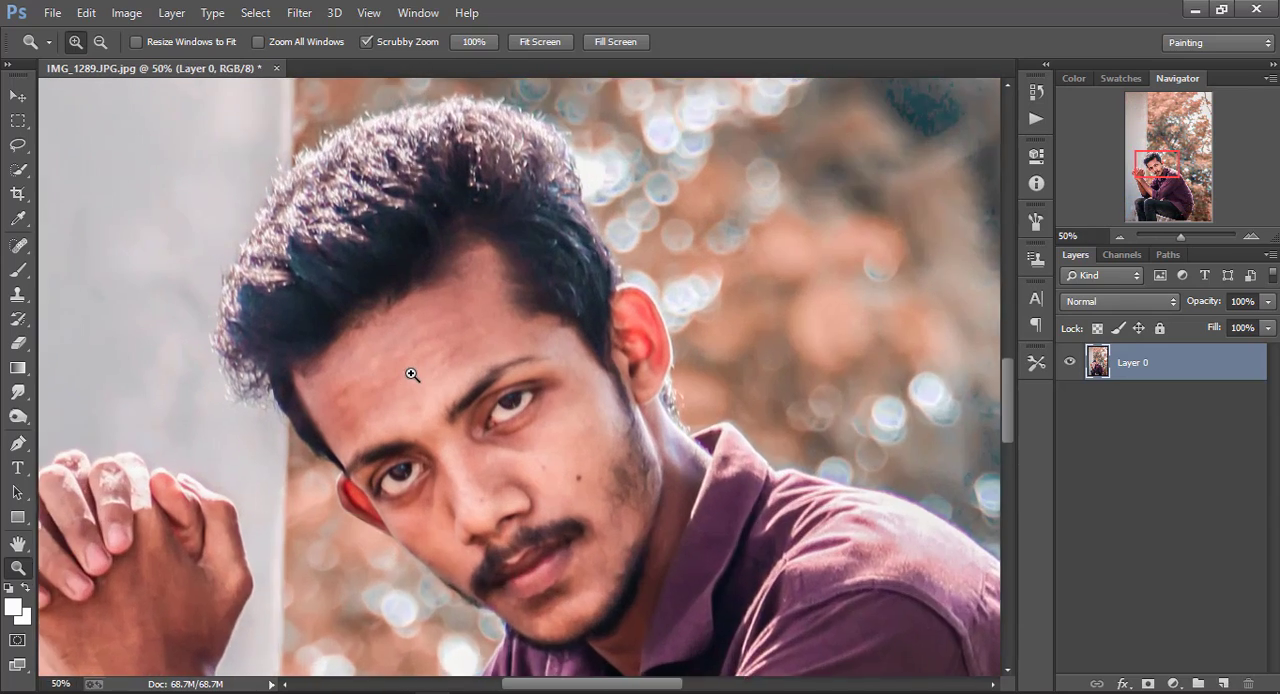
{"action": "left_click", "coordinate": [411, 374]}
{"action": "left_click_drag", "start_coordinate": [18, 270], "coordinate": [100, 328]}
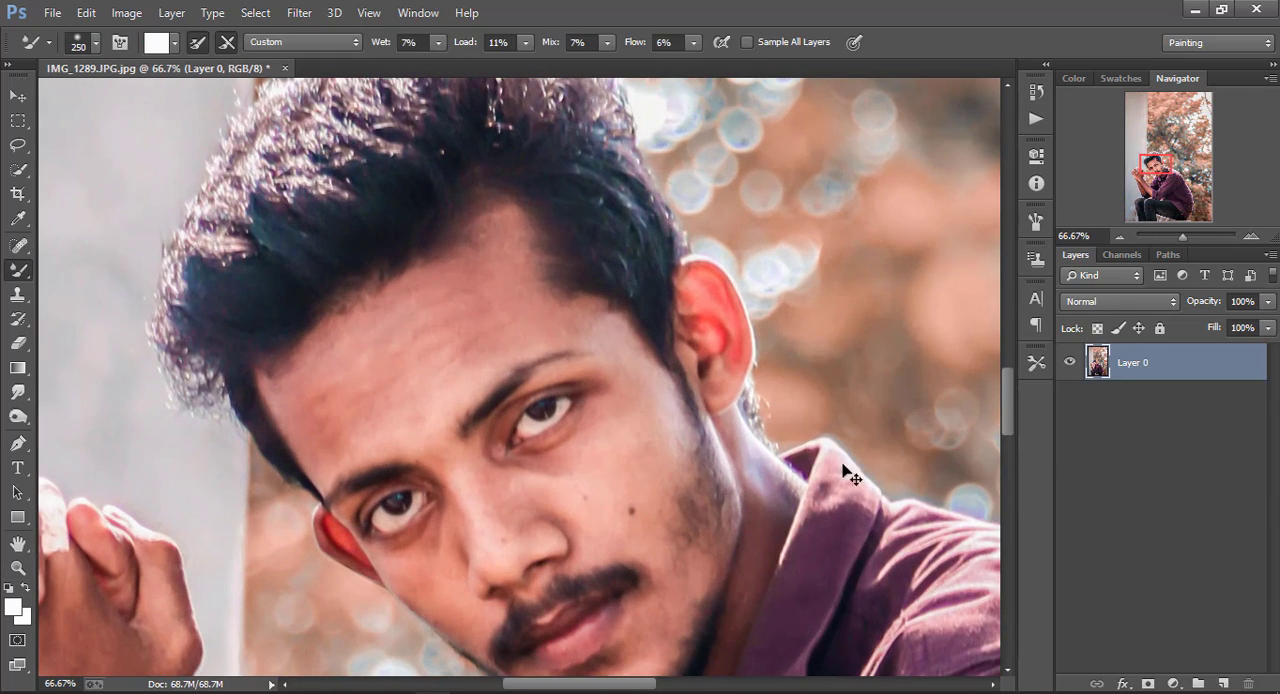
{"action": "key", "text": "ctrl+minus"}
{"action": "left_click_drag", "start_coordinate": [1165, 375], "coordinate": [1222, 683]}
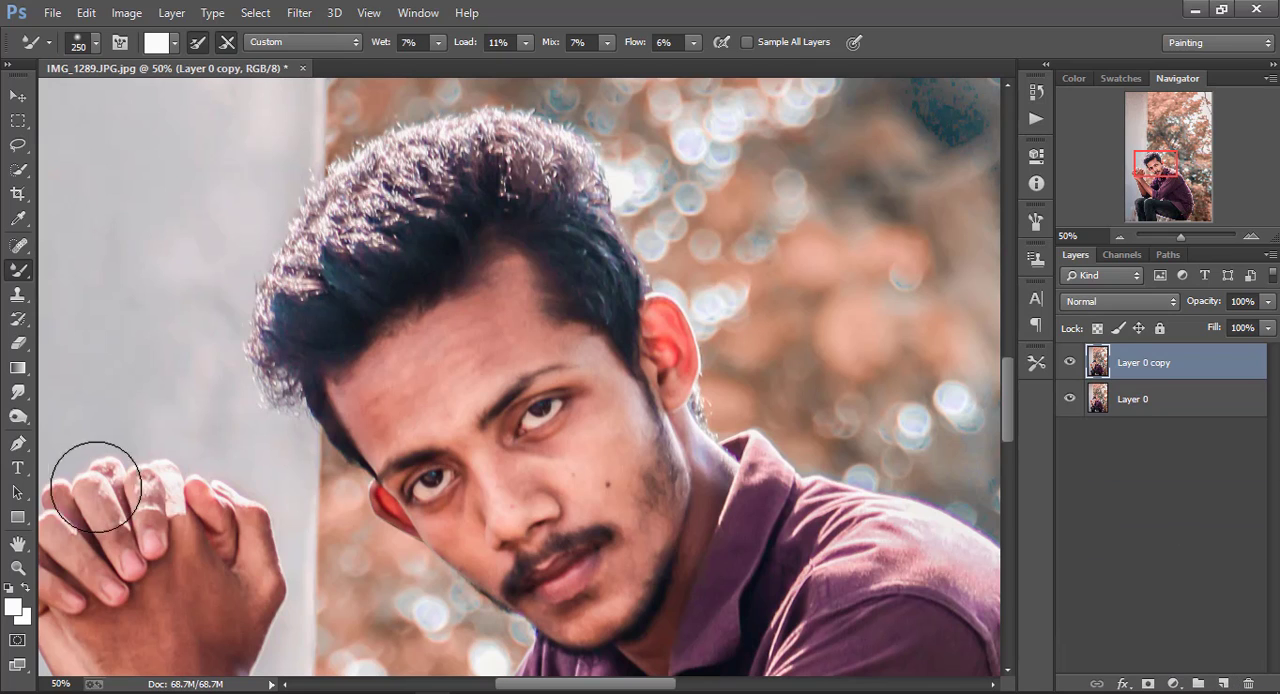
Sample the forehead's skin tone as the foreground color and brighten it to a light peach
{"action": "left_click", "coordinate": [17, 608]}
{"action": "left_click", "coordinate": [424, 369]}
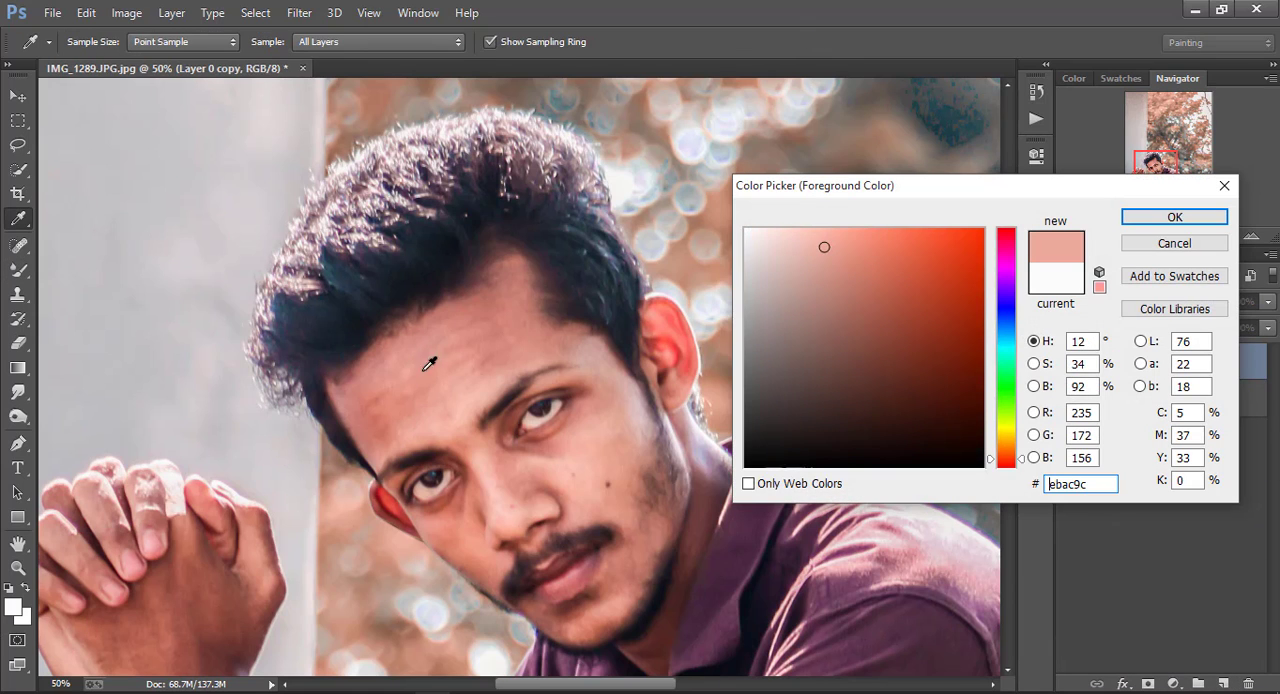
{"action": "left_click", "coordinate": [822, 228]}
{"action": "left_click", "coordinate": [1163, 217]}
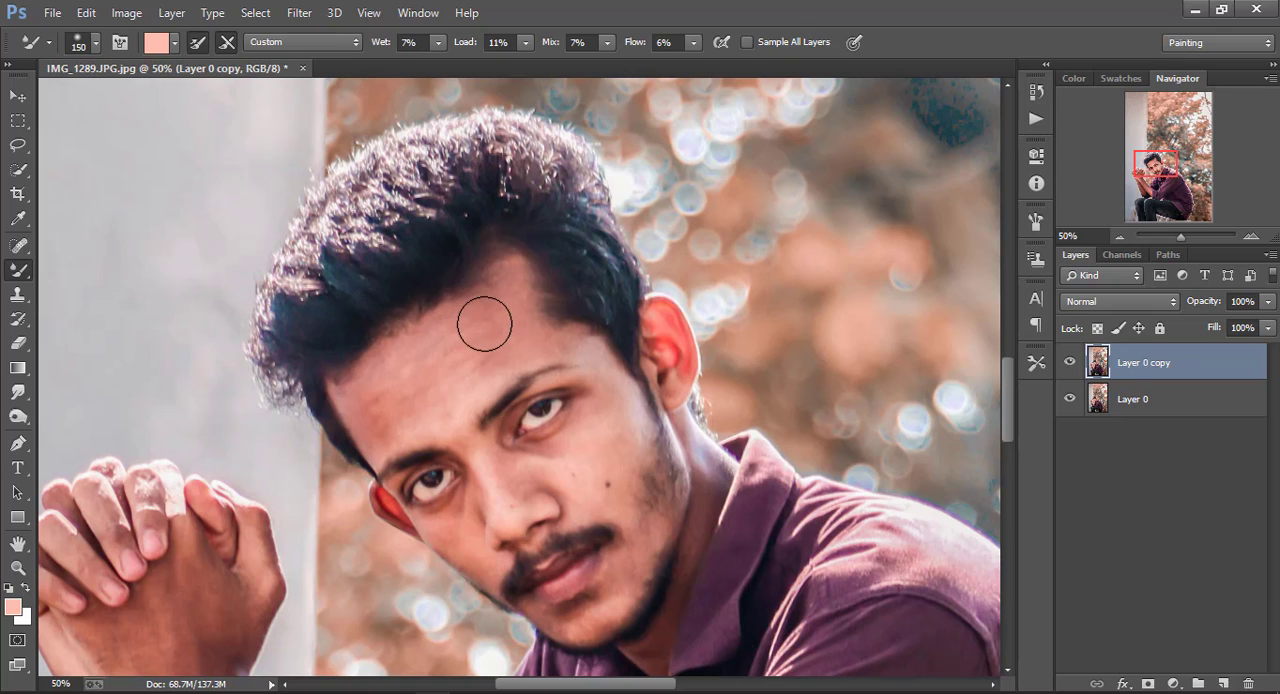
Smooth the skin on the face and neck with the Mixer Brush, using brush sizes from 175 down to 60
{"action": "key", "text": "bracketright"}
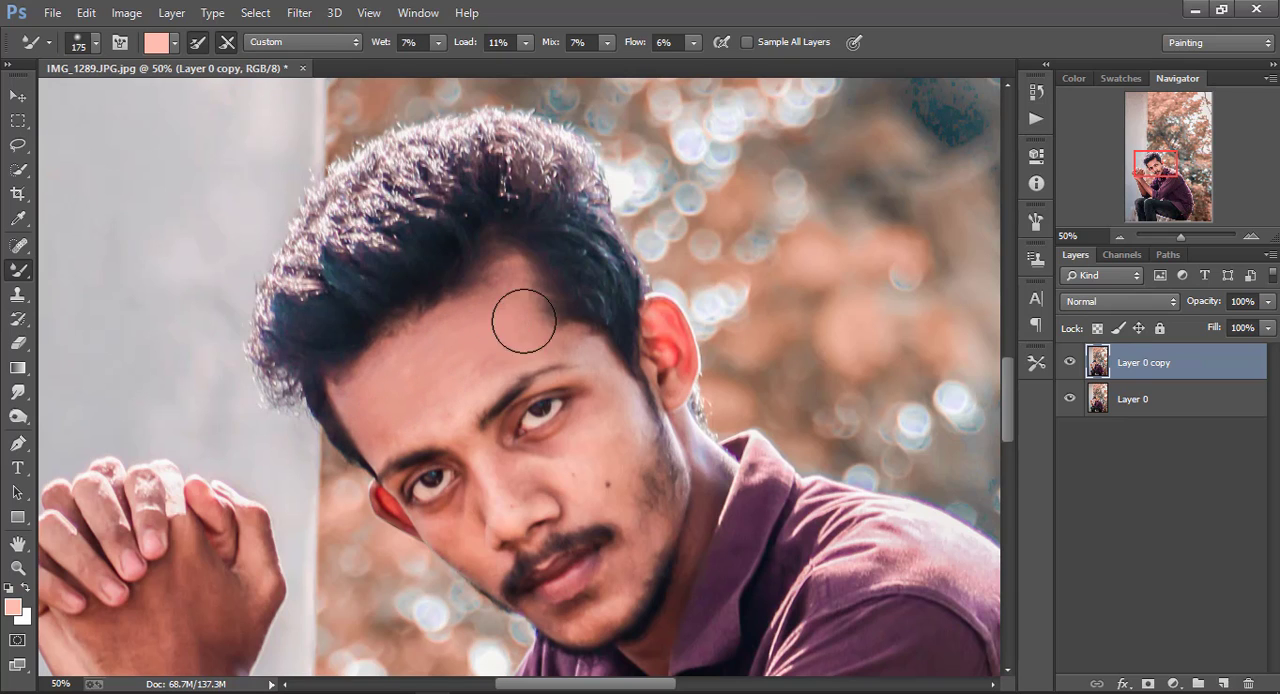
{"action": "key", "text": "ctrl+minus"}
{"action": "key", "text": "bracketleft"}
{"action": "key", "text": "bracketleft"}
{"action": "key", "text": "bracketleft"}
{"action": "key", "text": "ctrl+plus"}
{"action": "key", "text": "bracketleft"}
{"action": "key", "text": "bracketleft"}
{"action": "key", "text": "bracketleft"}
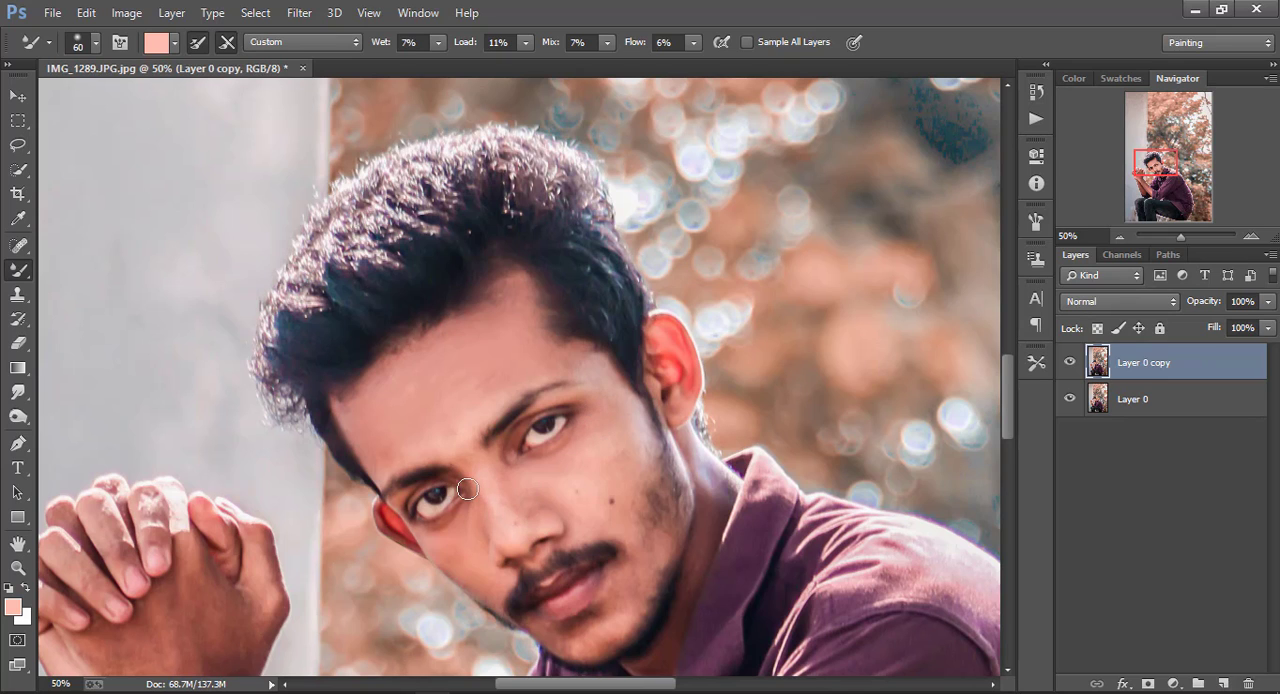
{"action": "key", "text": "ctrl+minus"}
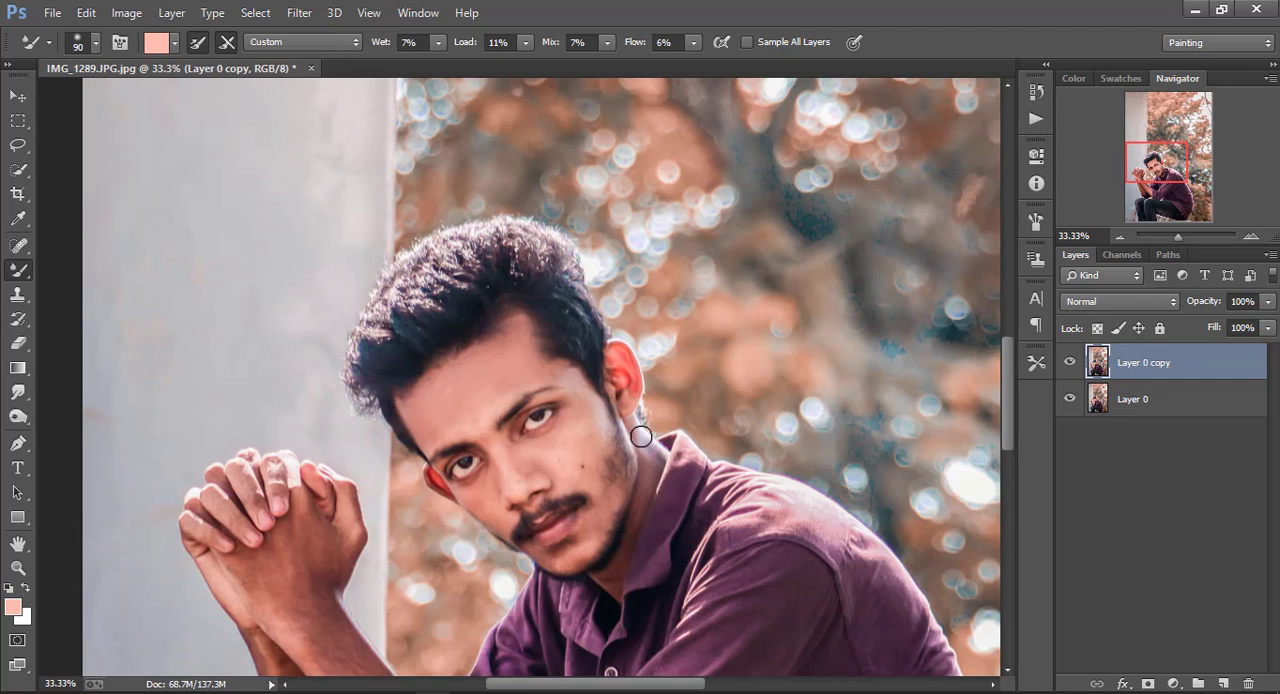
{"action": "left_click_drag", "start_coordinate": [645, 498], "coordinate": [619, 563]}
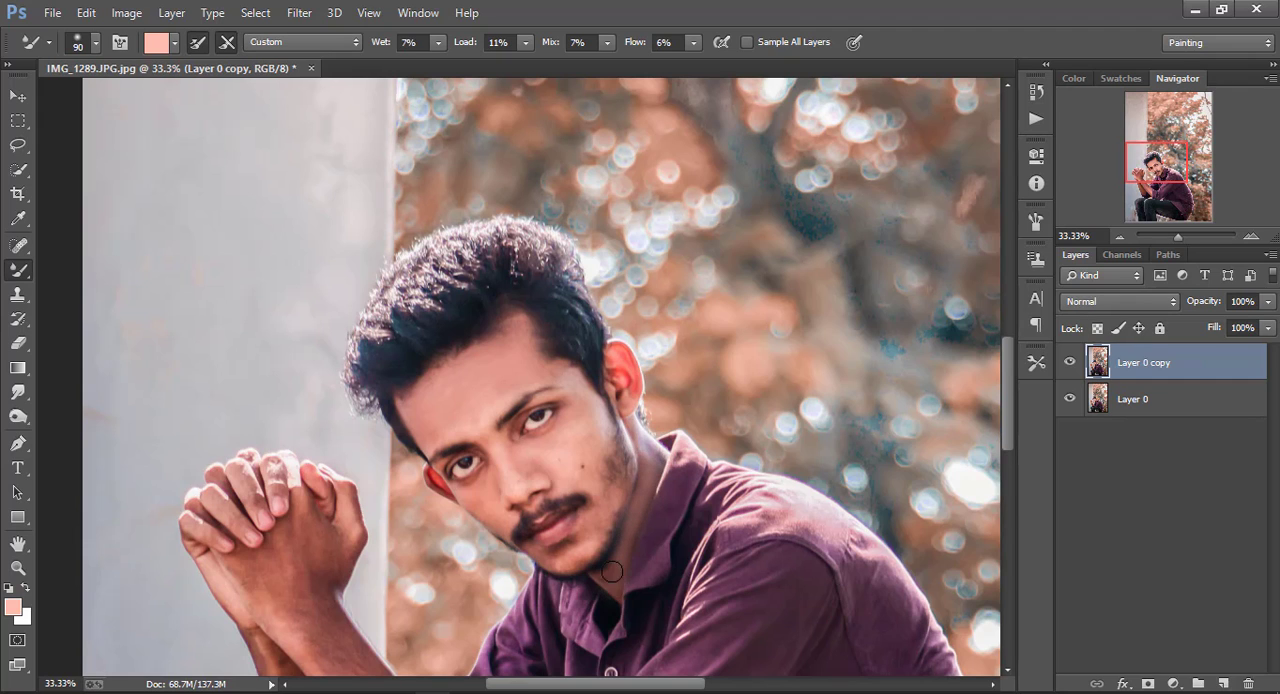
Smooth the skin on the hands and forearms with the Mixer Brush, enlarging the brush up to 250
{"action": "key", "text": "ctrl+minus"}
{"action": "scroll", "coordinate": [417, 563], "scroll_direction": "down", "scroll_amount": 4}
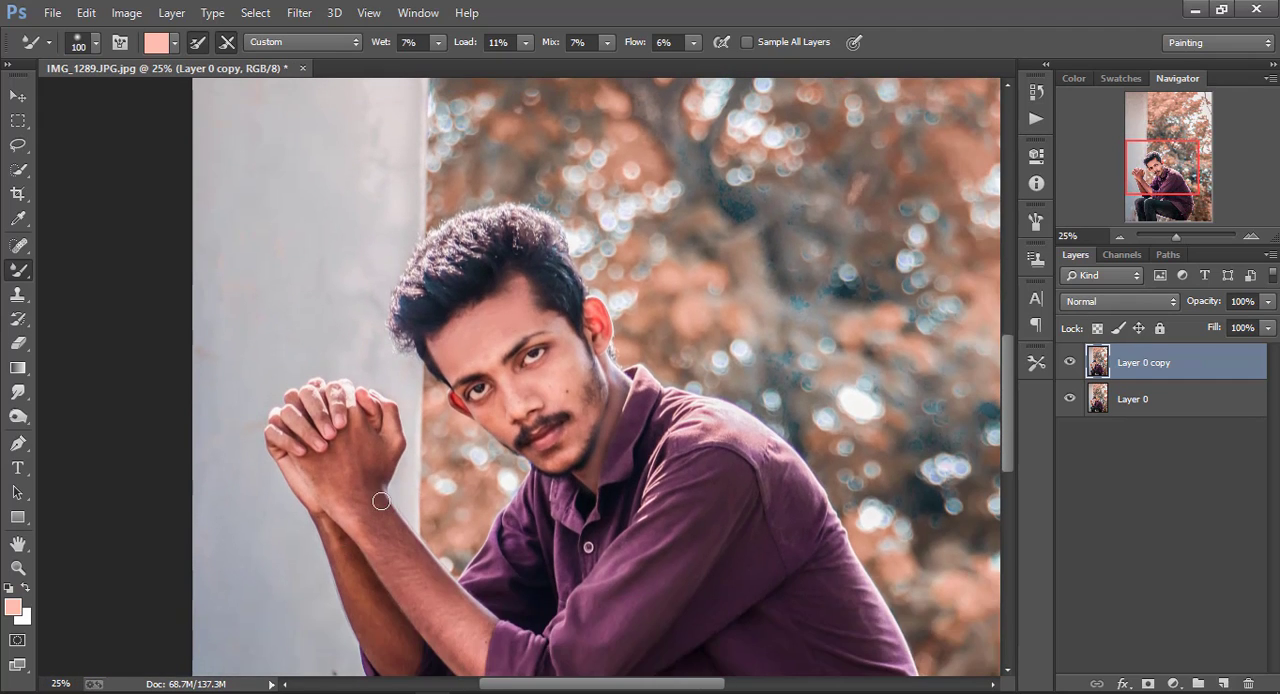
{"action": "key", "text": "bracketright"}
{"action": "key", "text": "bracketright"}
{"action": "key", "text": "bracketright"}
{"action": "key", "text": "bracketright"}
{"action": "left_click_drag", "start_coordinate": [375, 517], "coordinate": [338, 463]}
{"action": "key", "text": "bracketright"}
{"action": "key", "text": "bracketright"}
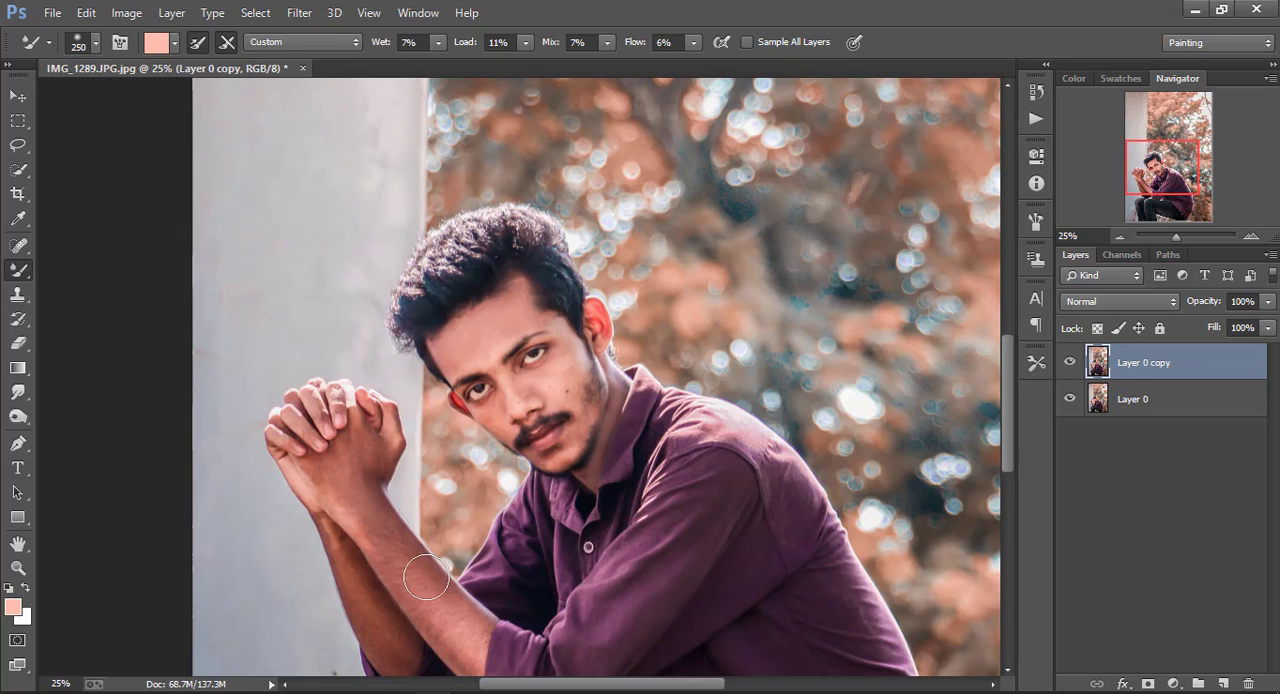
{"action": "scroll", "coordinate": [455, 600], "scroll_direction": "down", "scroll_amount": 1}
{"action": "mouse_move", "coordinate": [403, 607]}
{"action": "left_mouse_down"}
{"action": "mouse_move", "coordinate": [327, 451]}
{"action": "mouse_move", "coordinate": [332, 429]}
{"action": "mouse_move", "coordinate": [374, 398]}
{"action": "mouse_move", "coordinate": [352, 404]}
{"action": "mouse_move", "coordinate": [340, 448]}
{"action": "left_mouse_up"}
Merge Layer 0 copy into Layer 0 and fit the whole photo on screen
{"action": "key", "text": "ctrl+minus"}
{"action": "key", "text": "ctrl+minus"}
{"action": "key", "text": "ctrl+minus"}
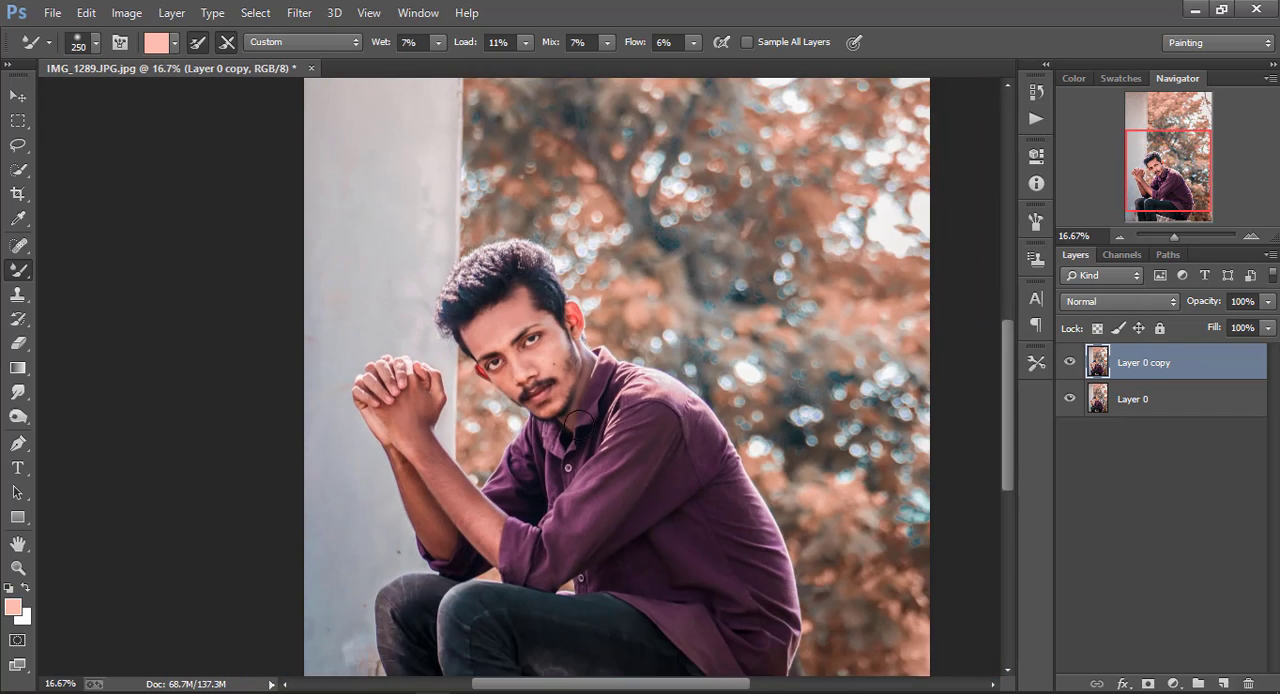
{"action": "right_click", "coordinate": [1140, 364]}
{"action": "left_click", "coordinate": [828, 548]}
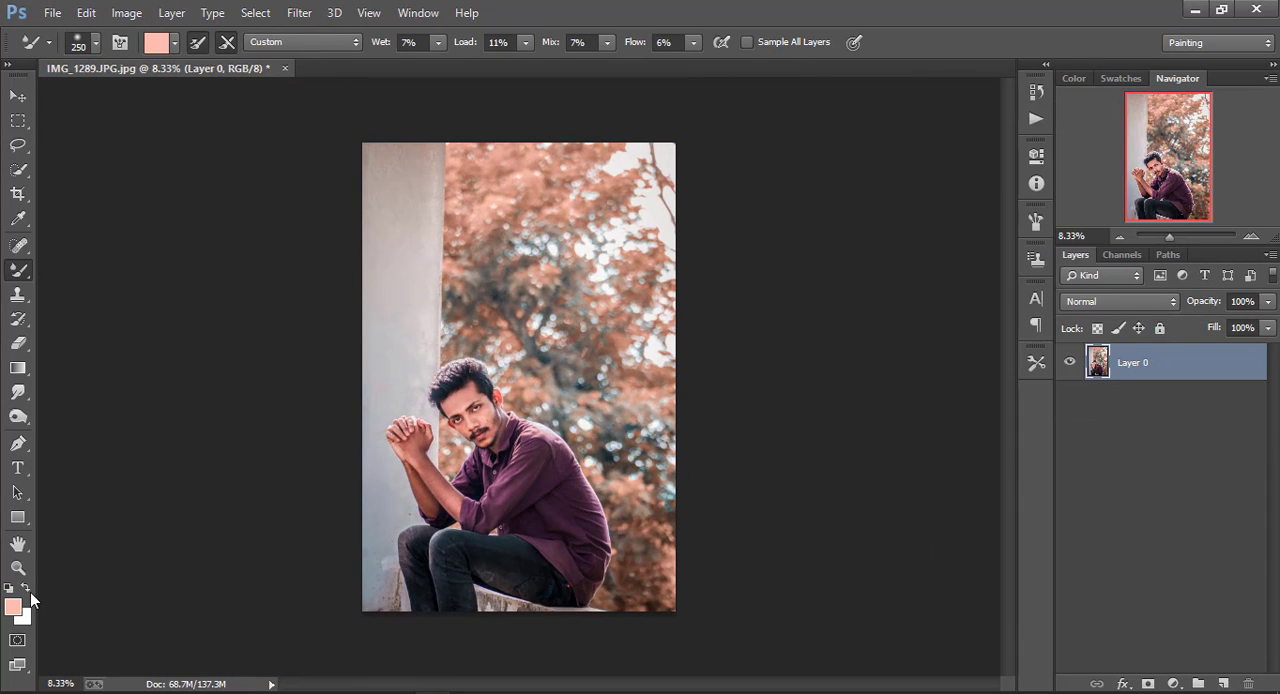
{"action": "left_click", "coordinate": [19, 568]}
{"action": "right_click", "coordinate": [498, 328]}
{"action": "left_click", "coordinate": [536, 338]}
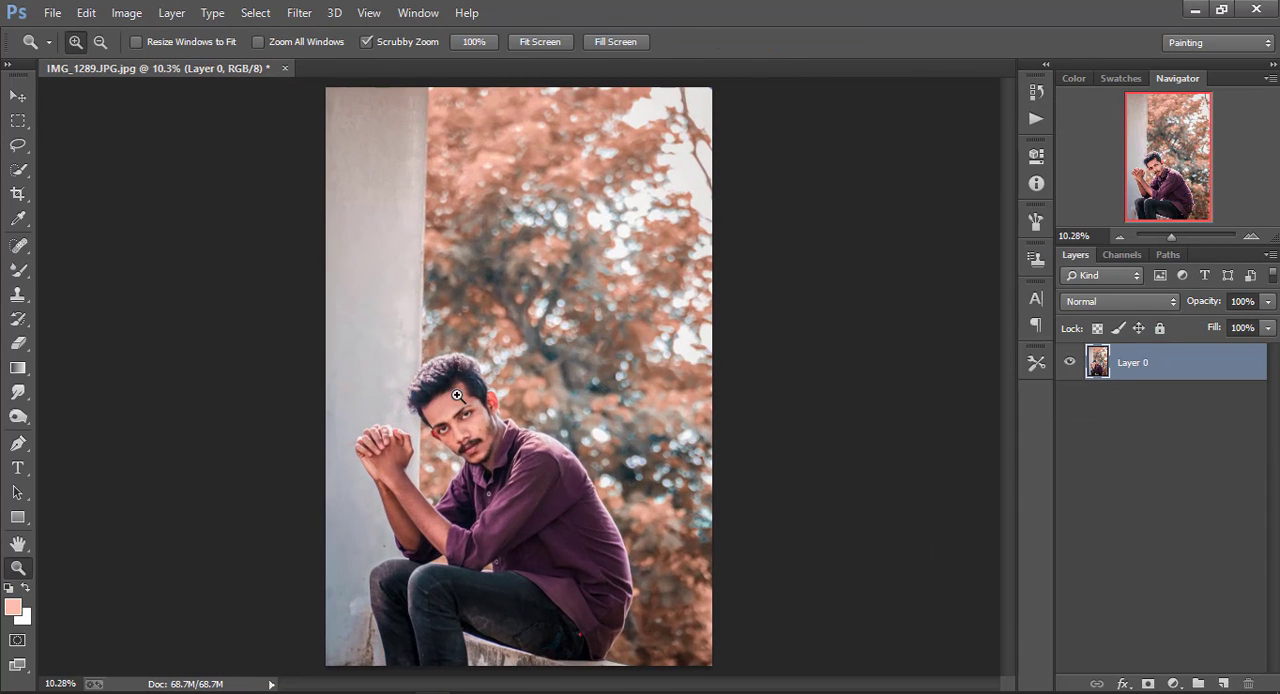
Run the "Skin Softening" action, continuing past the Invert command, and apply High Pass with a 7-pixel radius
{"action": "left_click", "coordinate": [1036, 119]}
{"action": "left_click", "coordinate": [910, 156]}
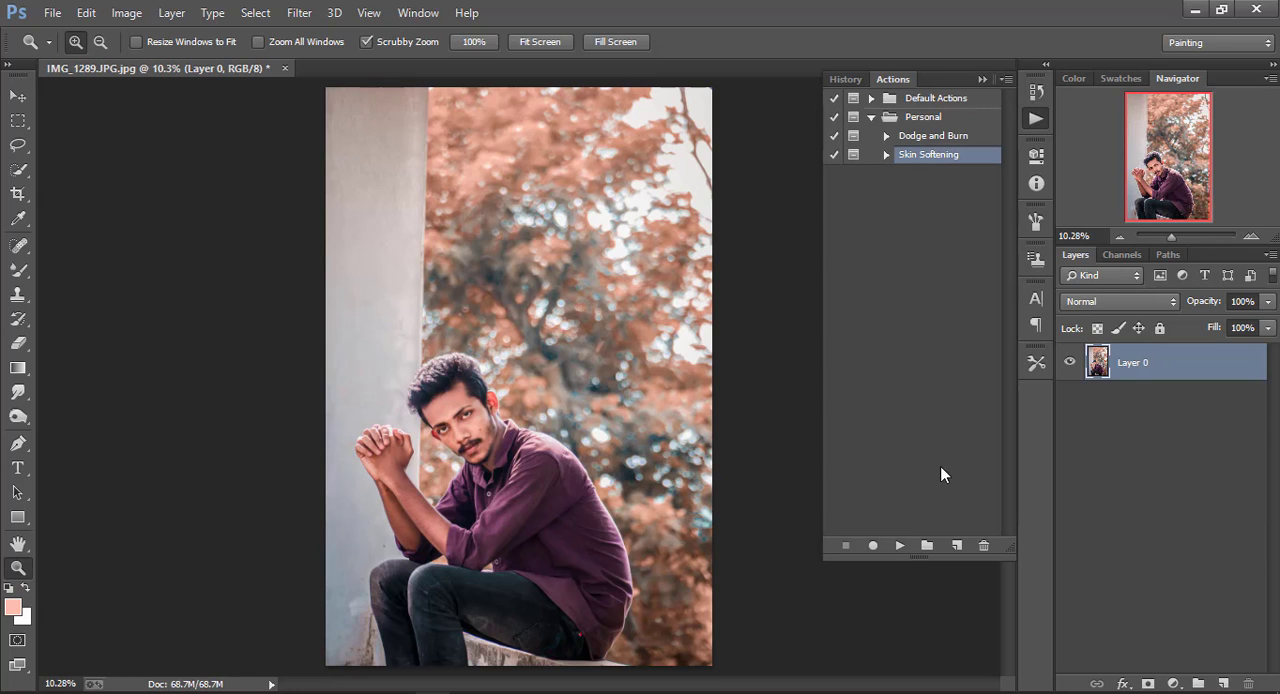
{"action": "left_click", "coordinate": [898, 545]}
{"action": "left_click", "coordinate": [612, 279]}
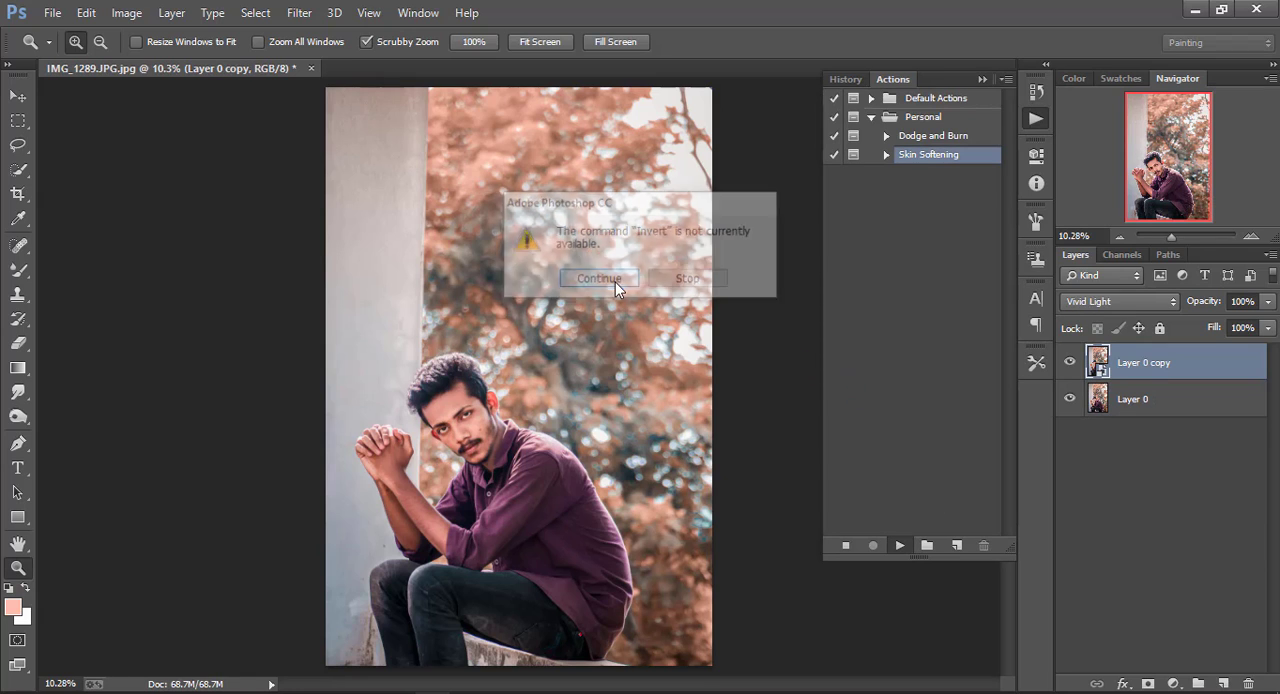
{"action": "type", "text": "7"}
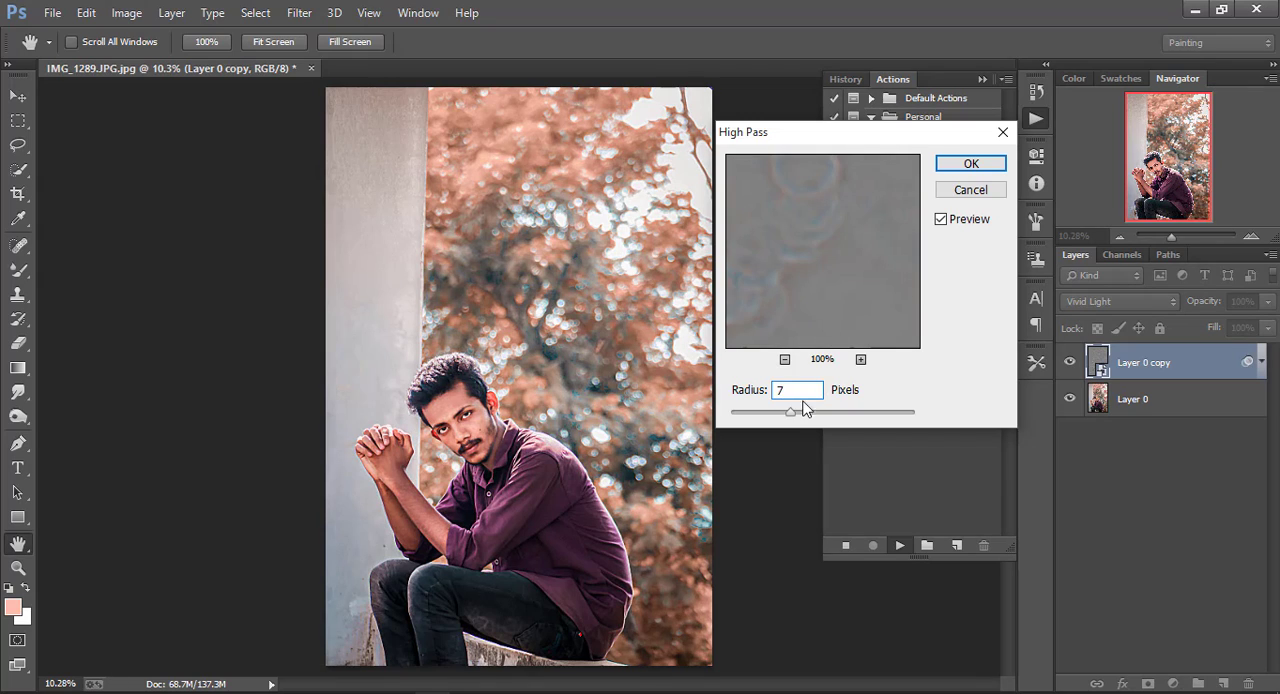
{"action": "mouse_move", "coordinate": [780, 420]}
{"action": "left_mouse_down"}
{"action": "mouse_move", "coordinate": [768, 420]}
{"action": "mouse_move", "coordinate": [826, 422]}
{"action": "mouse_move", "coordinate": [771, 420]}
{"action": "left_mouse_up"}
{"action": "left_click", "coordinate": [971, 163]}
Apply the action's Gaussian Blur with a 1-pixel radius and let the action finish
{"action": "type", "text": "1"}
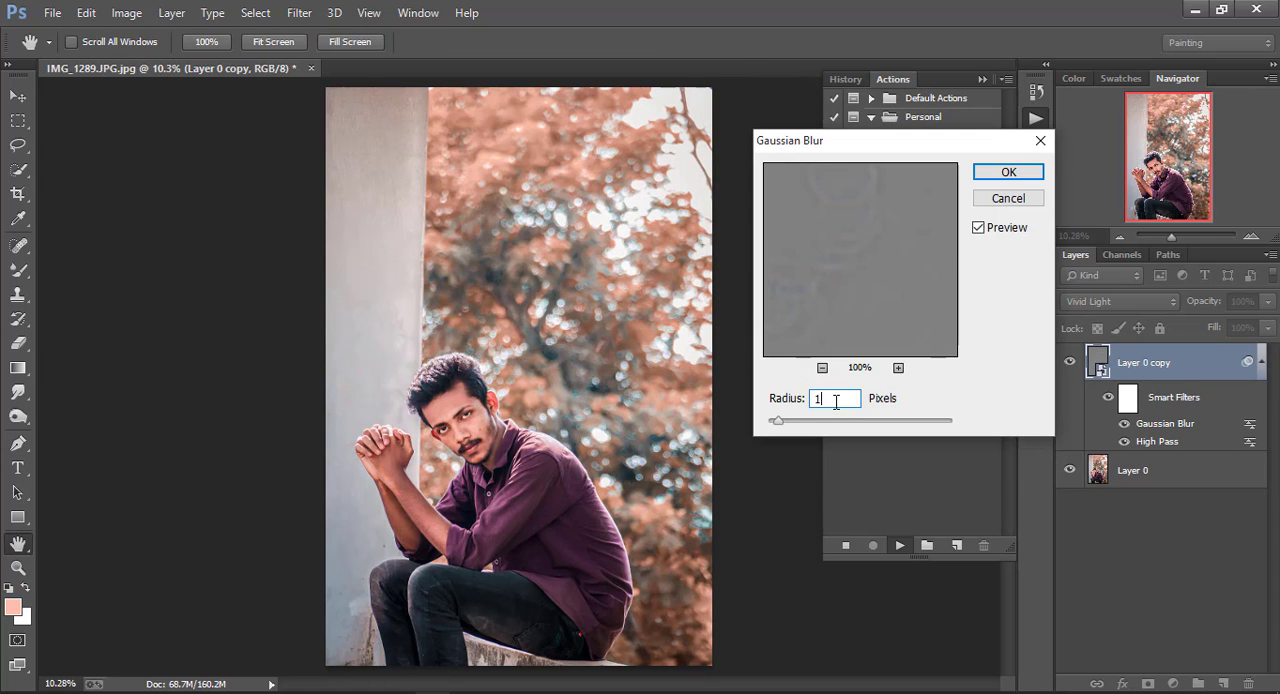
{"action": "mouse_move", "coordinate": [809, 424]}
{"action": "left_mouse_down"}
{"action": "mouse_move", "coordinate": [848, 430]}
{"action": "mouse_move", "coordinate": [808, 421]}
{"action": "left_mouse_up"}
{"action": "left_click", "coordinate": [1000, 175]}
{"action": "left_click", "coordinate": [604, 412]}
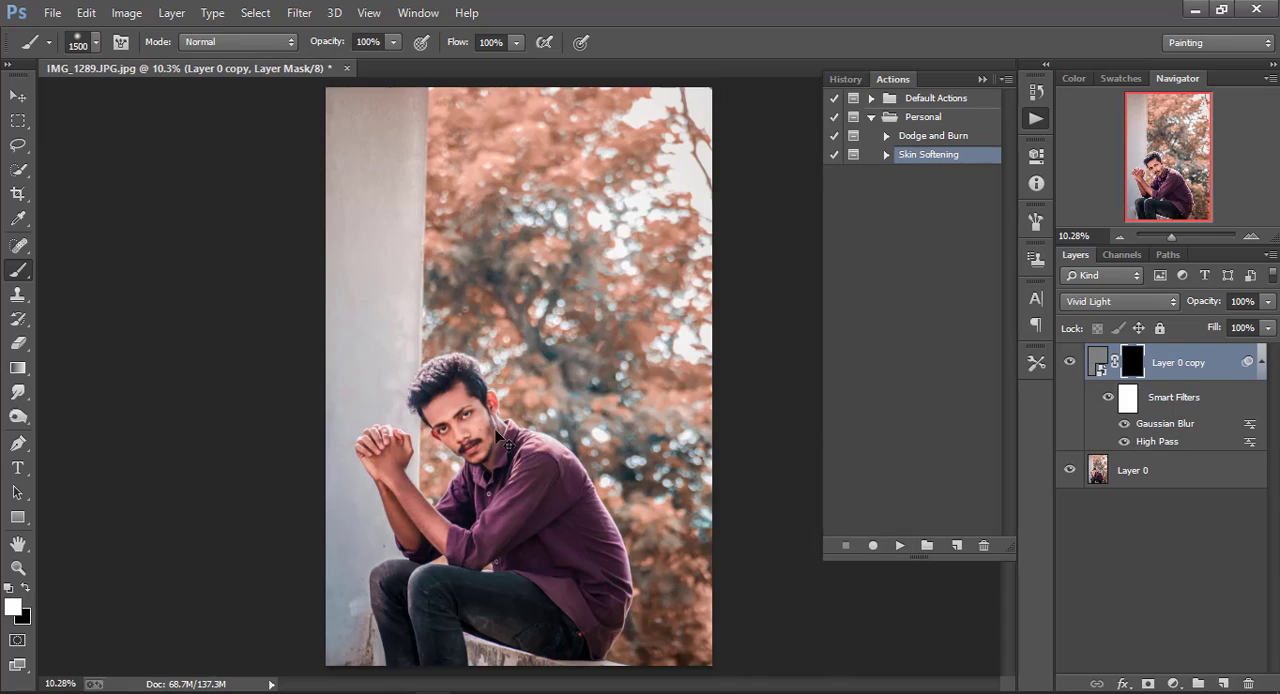
Reveal the skin softening on the forehead by painting white on the layer mask with a 175-pixel brush
{"action": "key", "text": "ctrl+plus"}
{"action": "key", "text": "ctrl+plus"}
{"action": "left_click_drag", "start_coordinate": [418, 440], "coordinate": [578, 350]}
{"action": "key", "text": "ctrl+plus"}
{"action": "key", "text": "ctrl+plus"}
{"action": "key", "text": "ctrl+plus"}
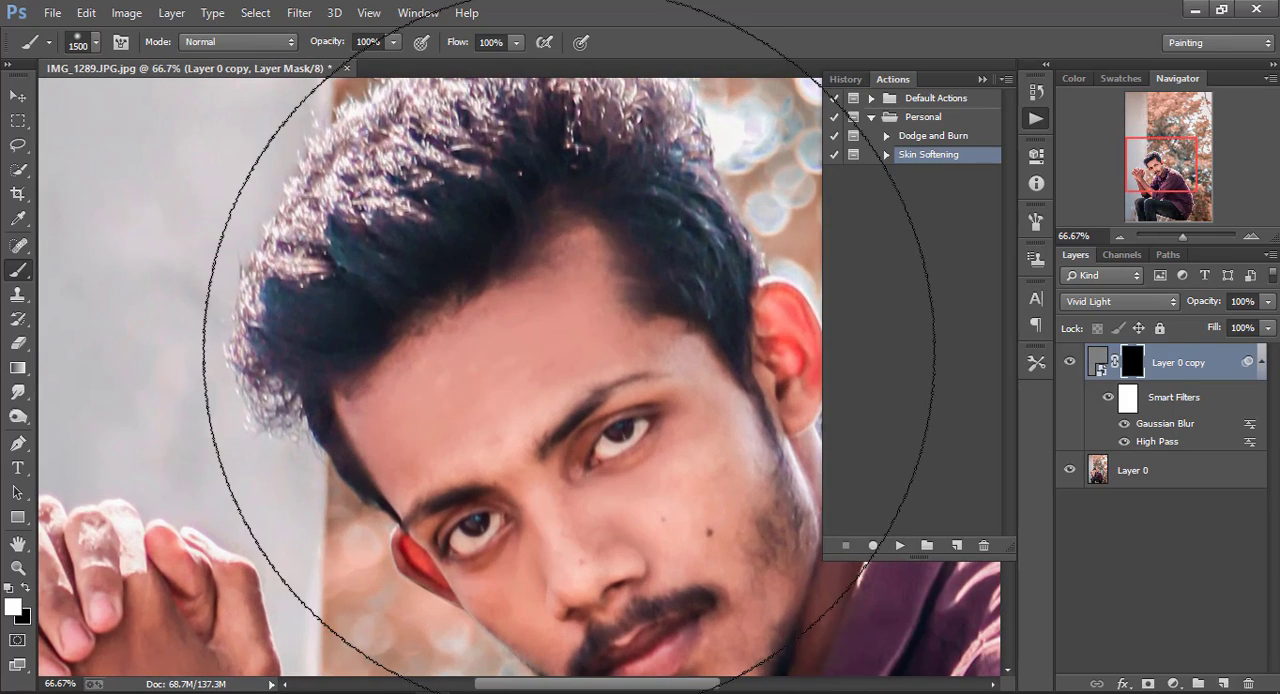
{"action": "key", "text": "bracketleft"}
{"action": "key", "text": "bracketleft"}
{"action": "key", "text": "bracketleft"}
{"action": "key", "text": "bracketleft"}
{"action": "key", "text": "bracketleft"}
{"action": "key", "text": "bracketleft"}
{"action": "key", "text": "bracketleft"}
{"action": "key", "text": "bracketleft"}
{"action": "key", "text": "bracketleft"}
{"action": "key", "text": "bracketleft"}
{"action": "key", "text": "bracketleft"}
{"action": "key", "text": "bracketleft"}
{"action": "key", "text": "bracketleft"}
{"action": "key", "text": "bracketleft"}
{"action": "key", "text": "bracketleft"}
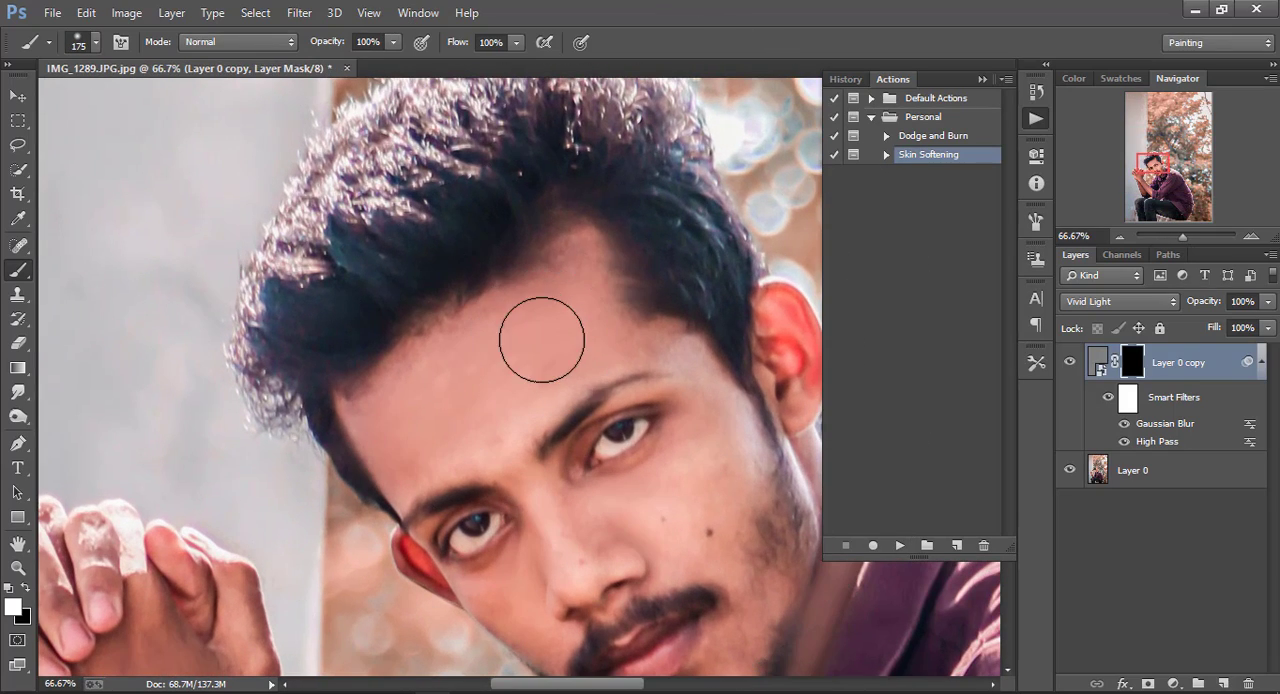
{"action": "left_click_drag", "start_coordinate": [537, 361], "coordinate": [574, 349]}
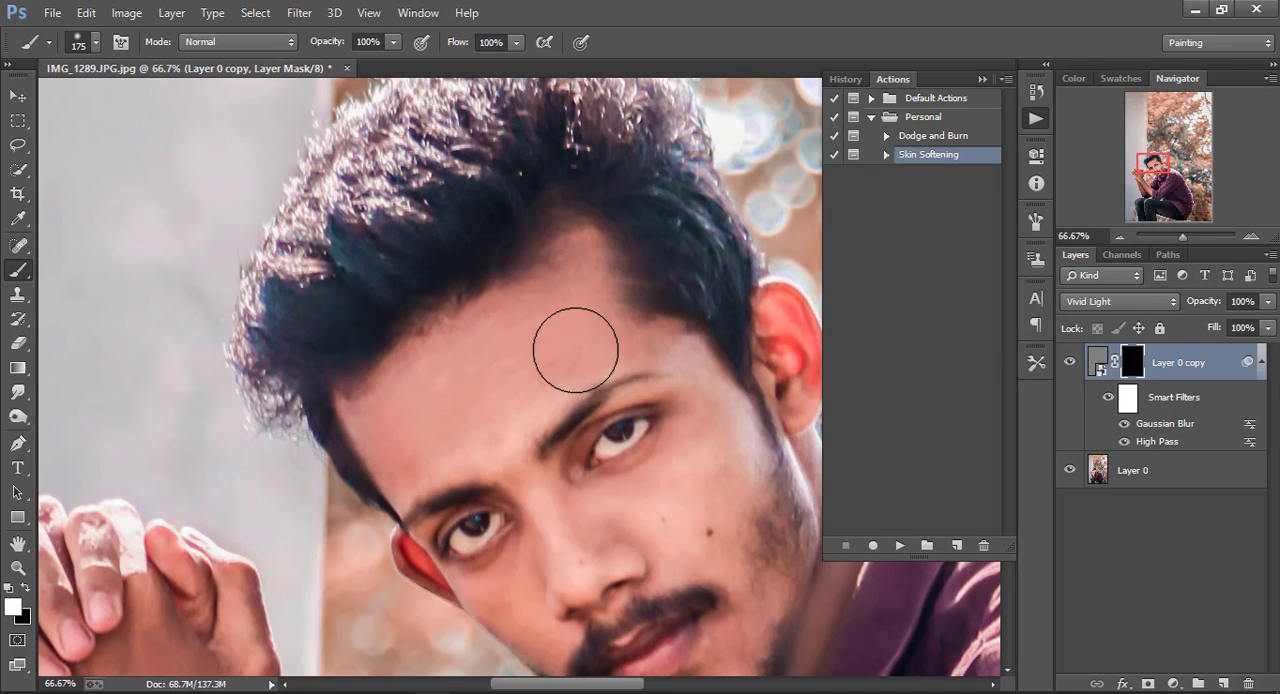
Paint white on the mask over the cheeks and lower face, reducing the brush to 125 pixels
{"action": "mouse_move", "coordinate": [670, 466]}
{"action": "left_mouse_down"}
{"action": "mouse_move", "coordinate": [706, 477]}
{"action": "mouse_move", "coordinate": [643, 525]}
{"action": "mouse_move", "coordinate": [634, 516]}
{"action": "left_mouse_up"}
{"action": "scroll", "coordinate": [688, 511], "scroll_direction": "down", "scroll_amount": 1}
{"action": "scroll", "coordinate": [688, 511], "scroll_direction": "down", "scroll_amount": 2}
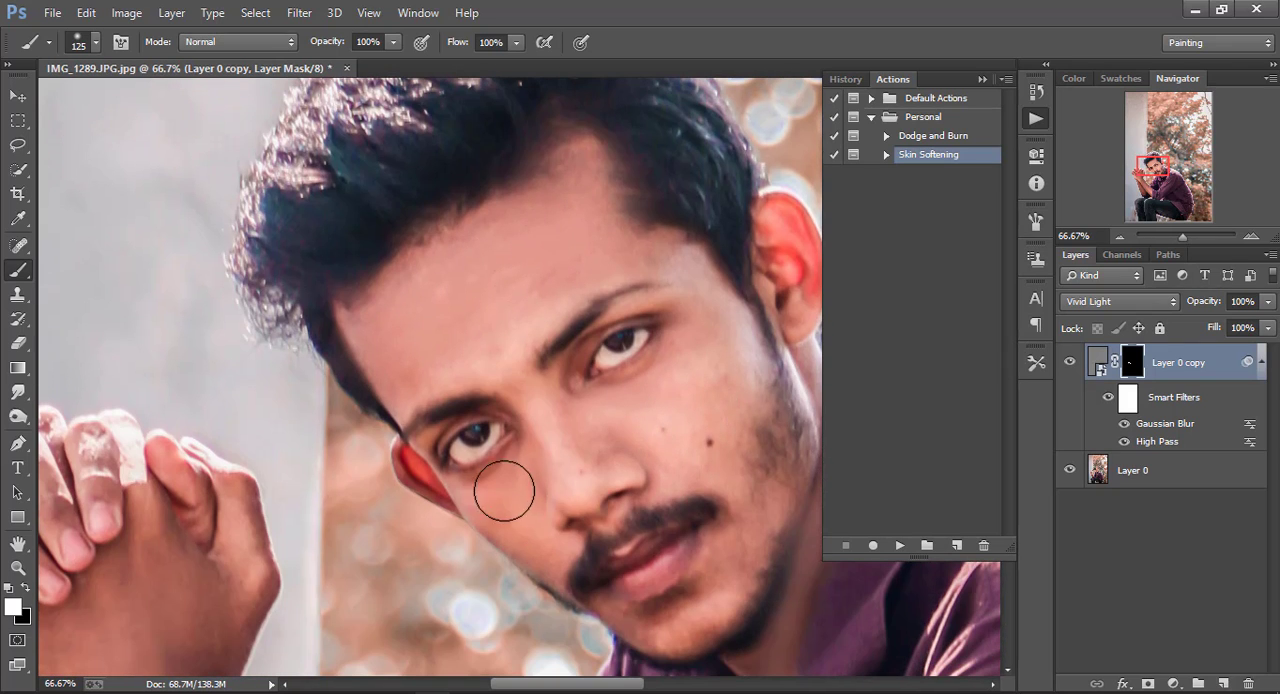
{"action": "key", "text": "ctrl+minus"}
{"action": "key", "text": "bracketleft"}
{"action": "key", "text": "bracketleft"}
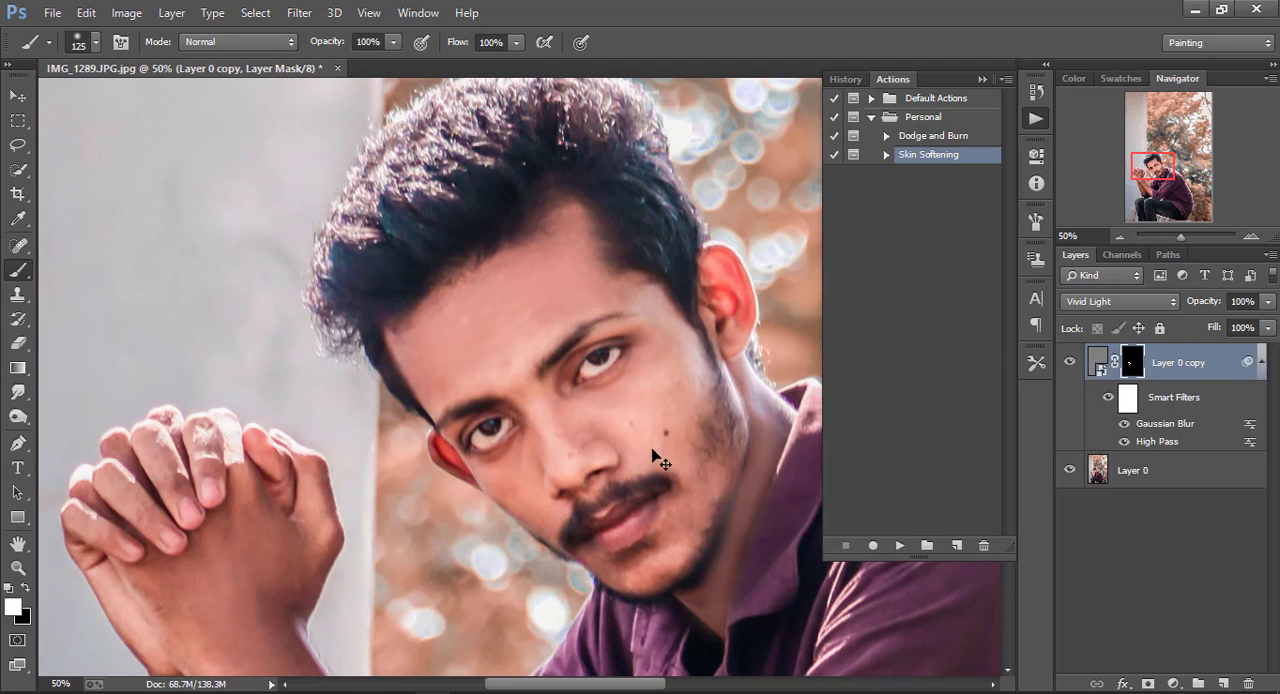
{"action": "key", "text": "ctrl+minus"}
{"action": "left_click_drag", "start_coordinate": [656, 535], "coordinate": [636, 549]}
Paint white on the mask over the forearms and hands with a 175-pixel brush
{"action": "scroll", "coordinate": [420, 508], "scroll_direction": "down", "scroll_amount": 2}
{"action": "key", "text": "bracketright"}
{"action": "key", "text": "bracketright"}
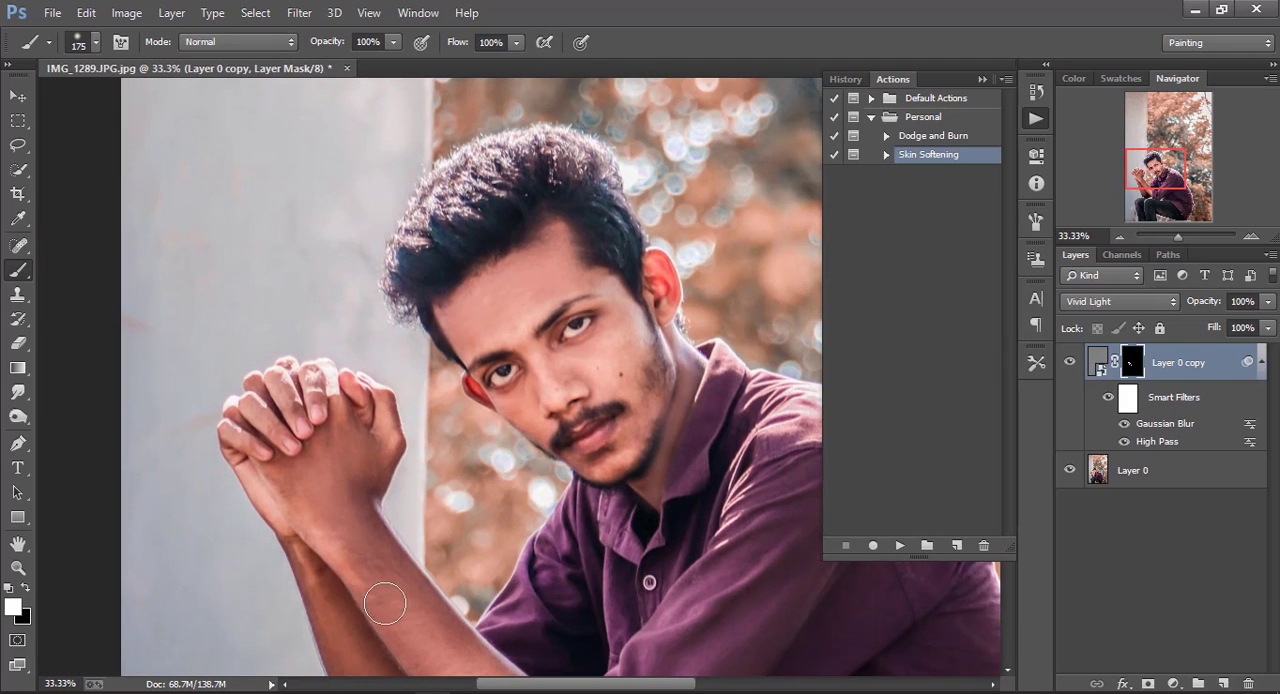
{"action": "left_click_drag", "start_coordinate": [385, 603], "coordinate": [356, 540]}
{"action": "left_click_drag", "start_coordinate": [432, 665], "coordinate": [417, 478]}
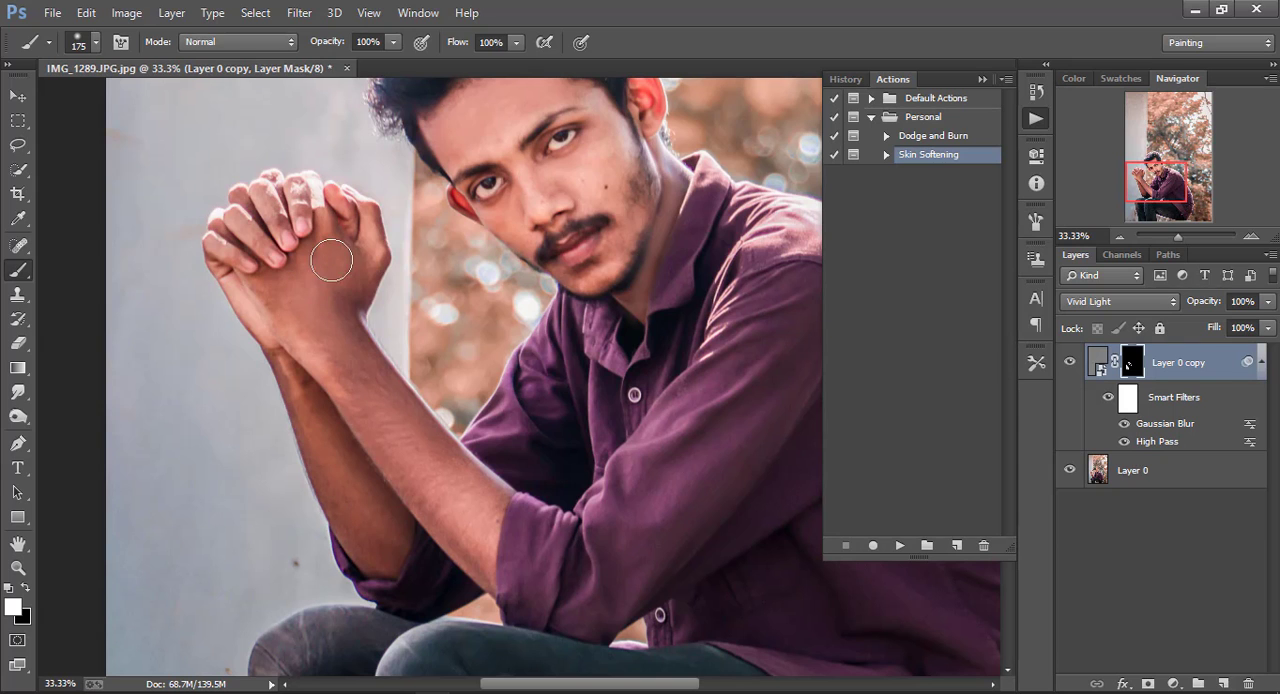
Merge the masked skin-softening layer with Layer 0 and display the full photo with the Actions list closed
{"action": "key", "text": "ctrl+minus"}
{"action": "key", "text": "ctrl+minus"}
{"action": "key", "text": "ctrl+minus"}
{"action": "key", "text": "ctrl+minus"}
{"action": "key", "text": "ctrl+minus"}
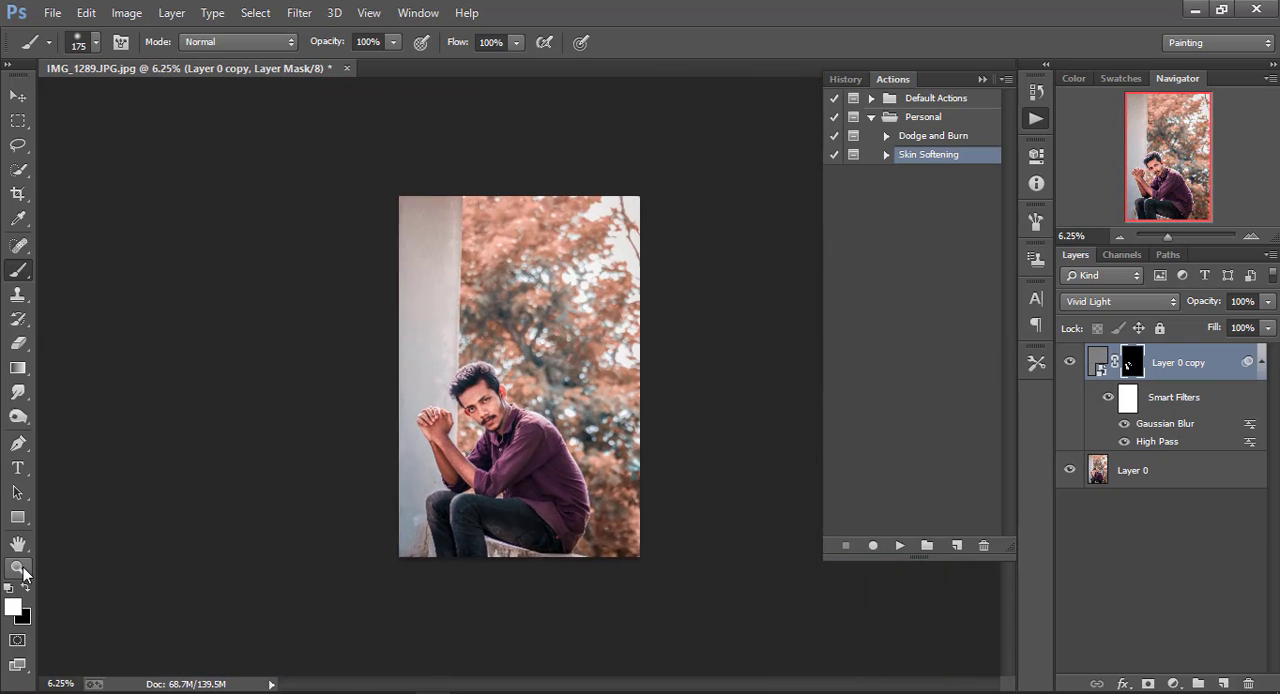
{"action": "left_click", "coordinate": [22, 573]}
{"action": "left_click", "coordinate": [481, 415]}
{"action": "left_click", "coordinate": [540, 42]}
{"action": "left_click", "coordinate": [982, 79]}
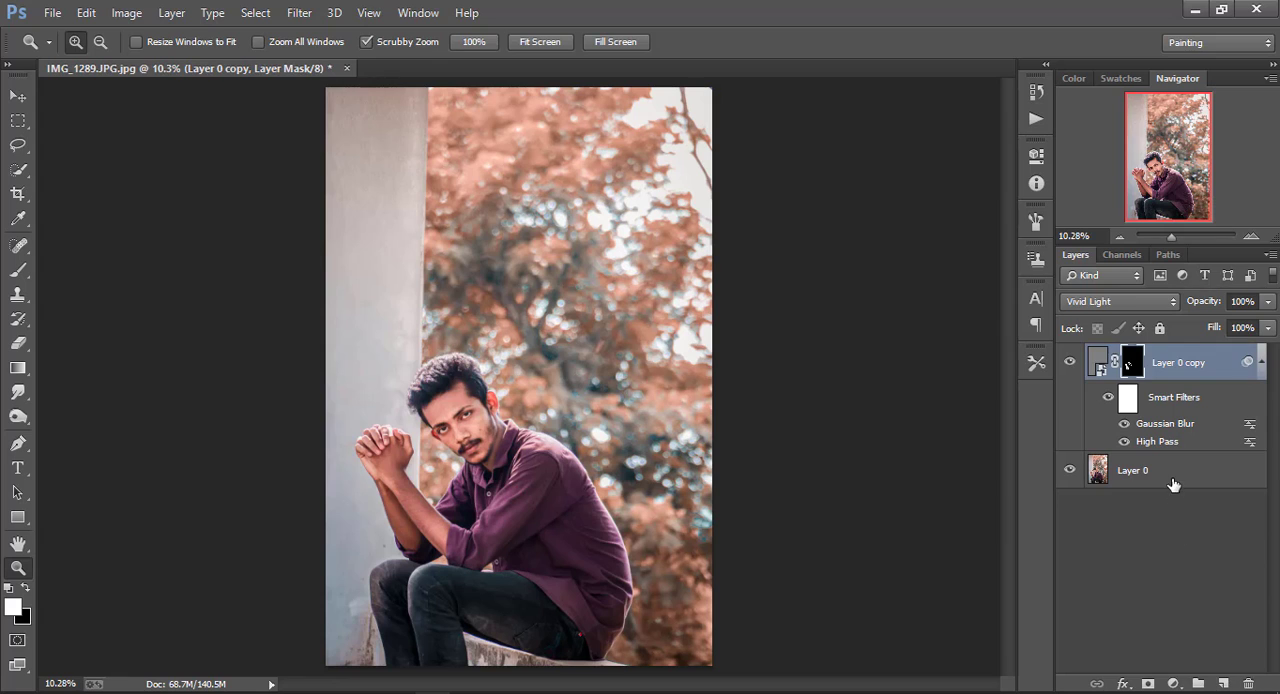
{"action": "right_click", "coordinate": [1173, 485]}
{"action": "left_click", "coordinate": [903, 584]}
{"action": "right_click", "coordinate": [412, 325]}
{"action": "left_click", "coordinate": [430, 334]}
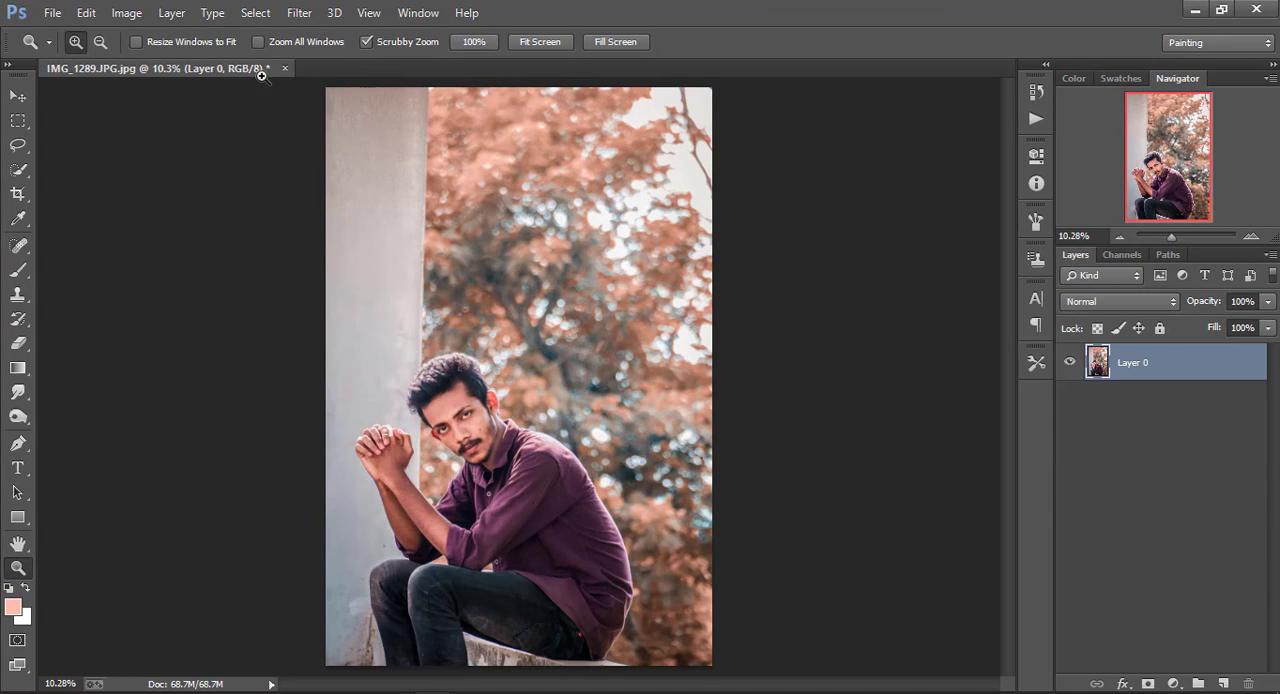
Open Layer 0 in the Camera Raw filter and shift the white balance temperature slightly toward blue, keeping contrast at its default
{"action": "left_click", "coordinate": [298, 13]}
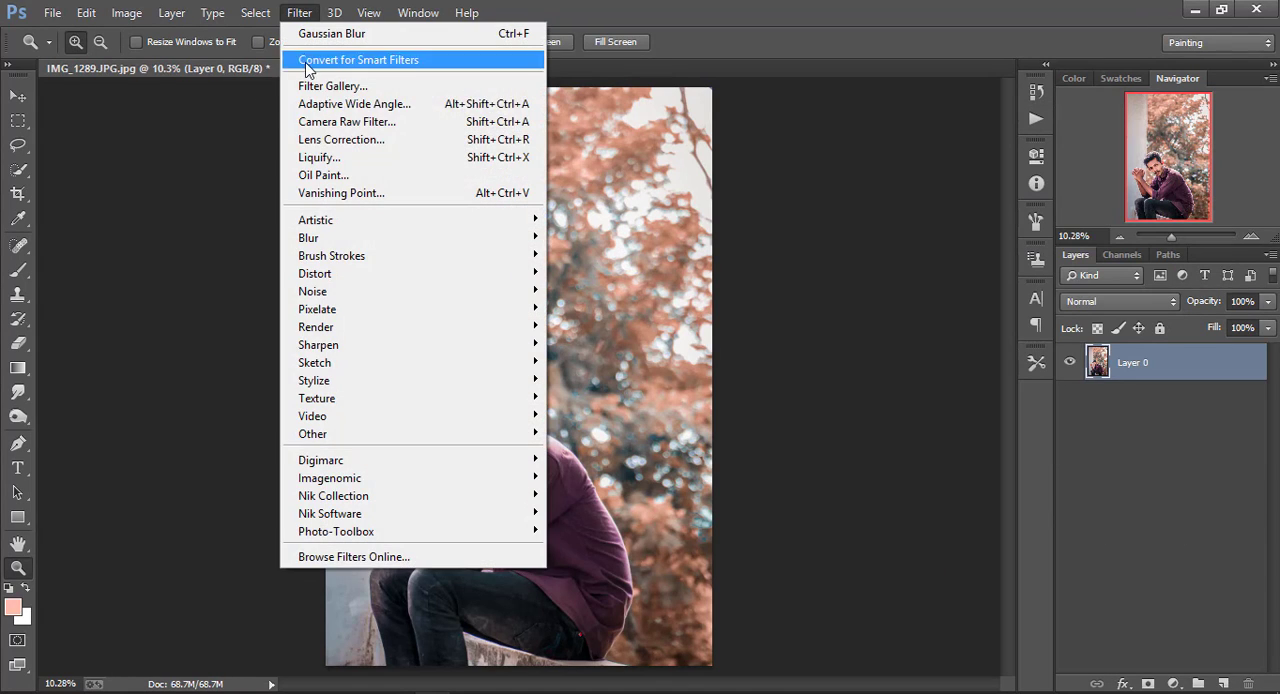
{"action": "left_click", "coordinate": [345, 120]}
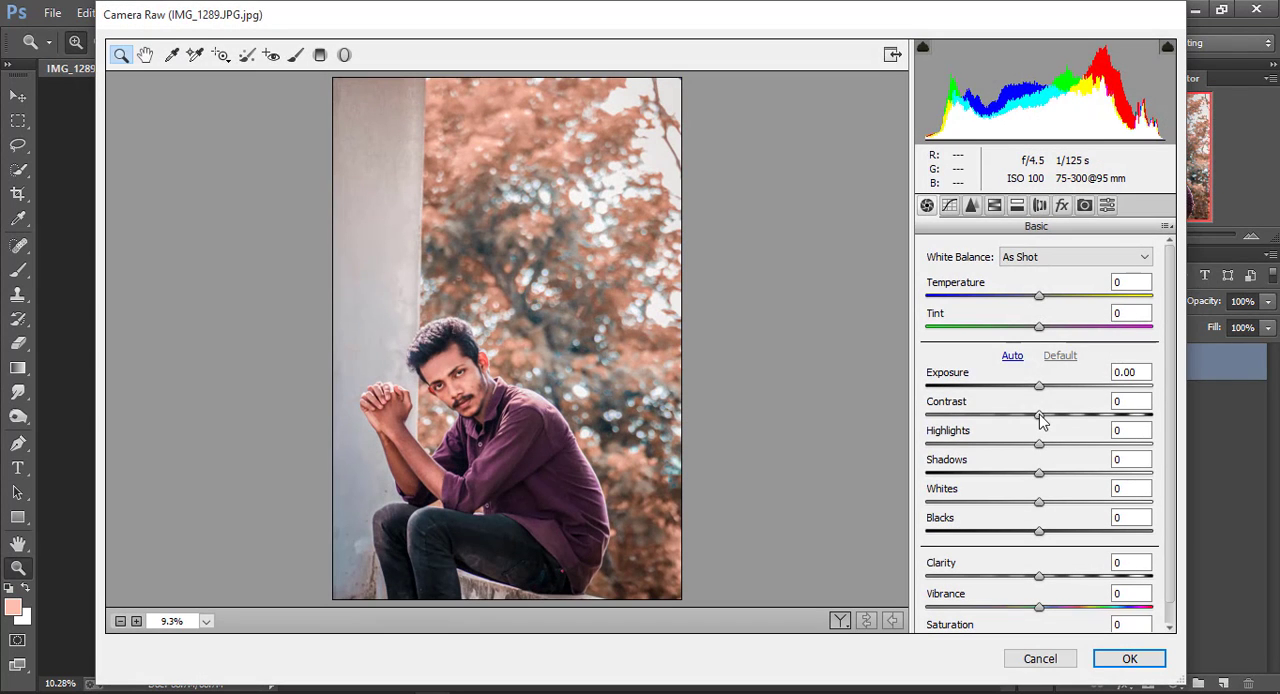
{"action": "left_click_drag", "start_coordinate": [1040, 414], "coordinate": [1068, 414]}
{"action": "double_click", "coordinate": [1070, 413]}
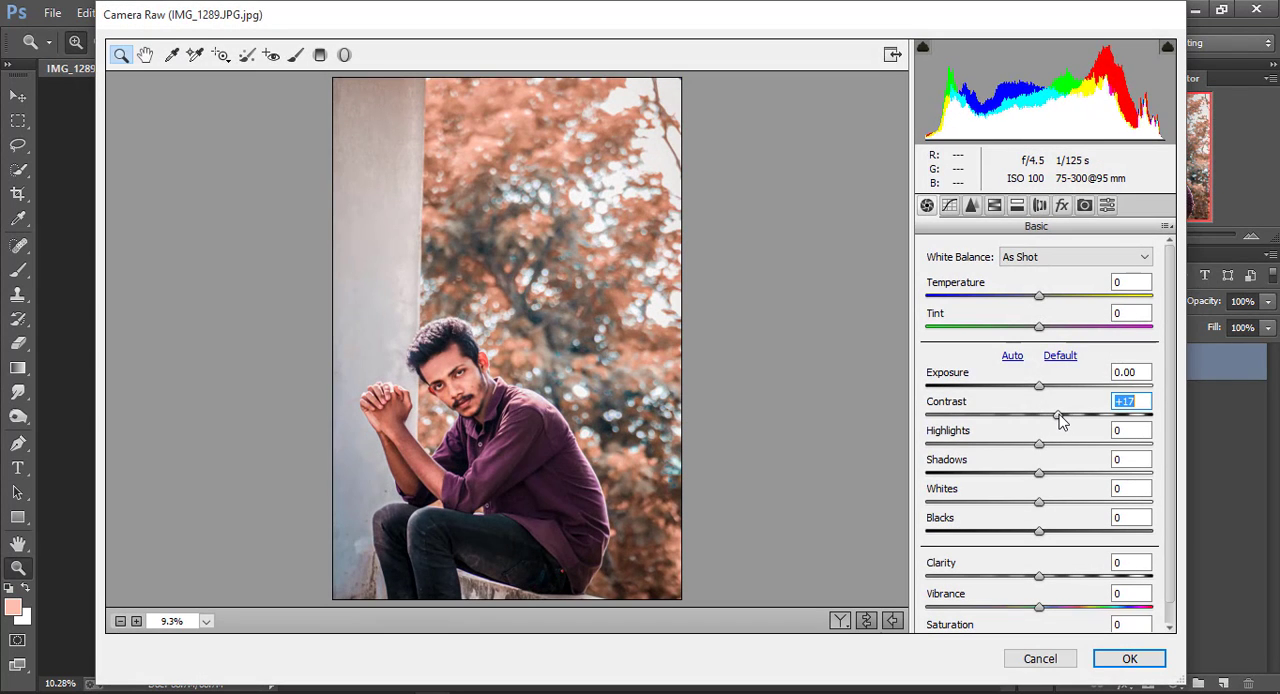
{"action": "mouse_move", "coordinate": [1040, 297]}
{"action": "left_mouse_down"}
{"action": "mouse_move", "coordinate": [1074, 331]}
{"action": "mouse_move", "coordinate": [987, 331]}
{"action": "mouse_move", "coordinate": [1013, 331]}
{"action": "mouse_move", "coordinate": [1028, 306]}
{"action": "left_mouse_up"}
Set the Oranges luminance to +3 and apply the Camera Raw filter
{"action": "left_click", "coordinate": [995, 206]}
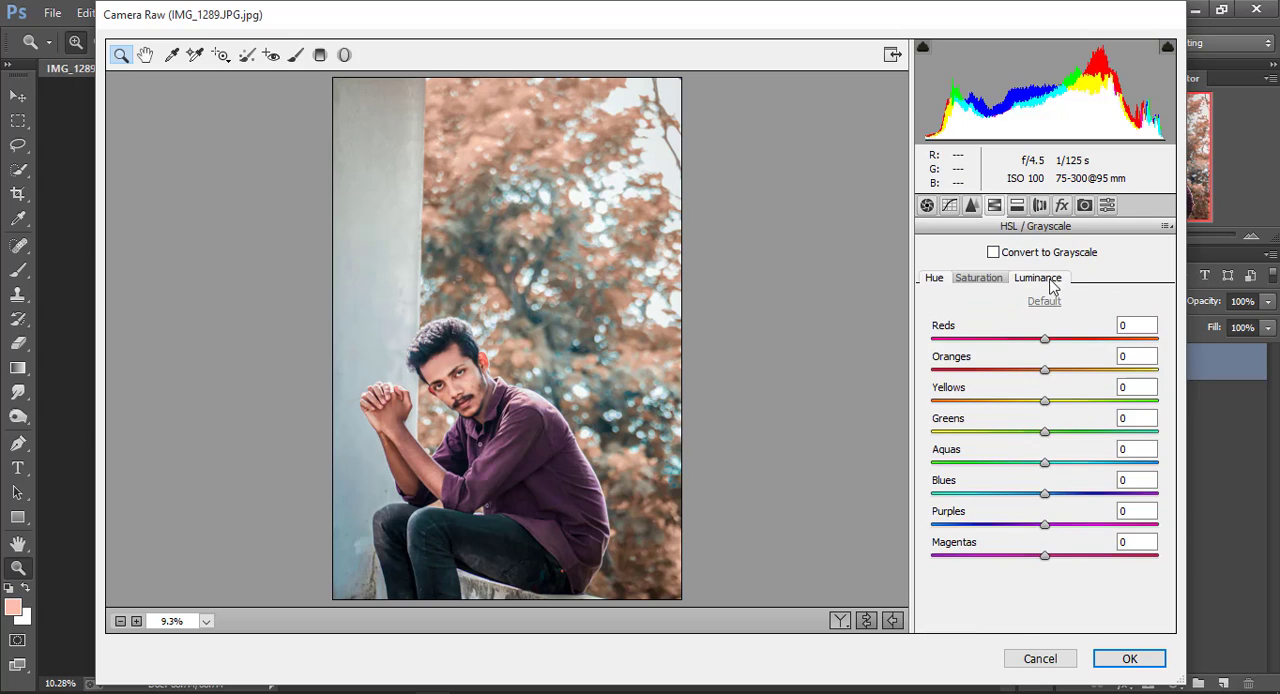
{"action": "left_click", "coordinate": [1037, 277]}
{"action": "mouse_move", "coordinate": [1045, 370]}
{"action": "left_mouse_down"}
{"action": "mouse_move", "coordinate": [1083, 380]}
{"action": "mouse_move", "coordinate": [1049, 373]}
{"action": "left_mouse_up"}
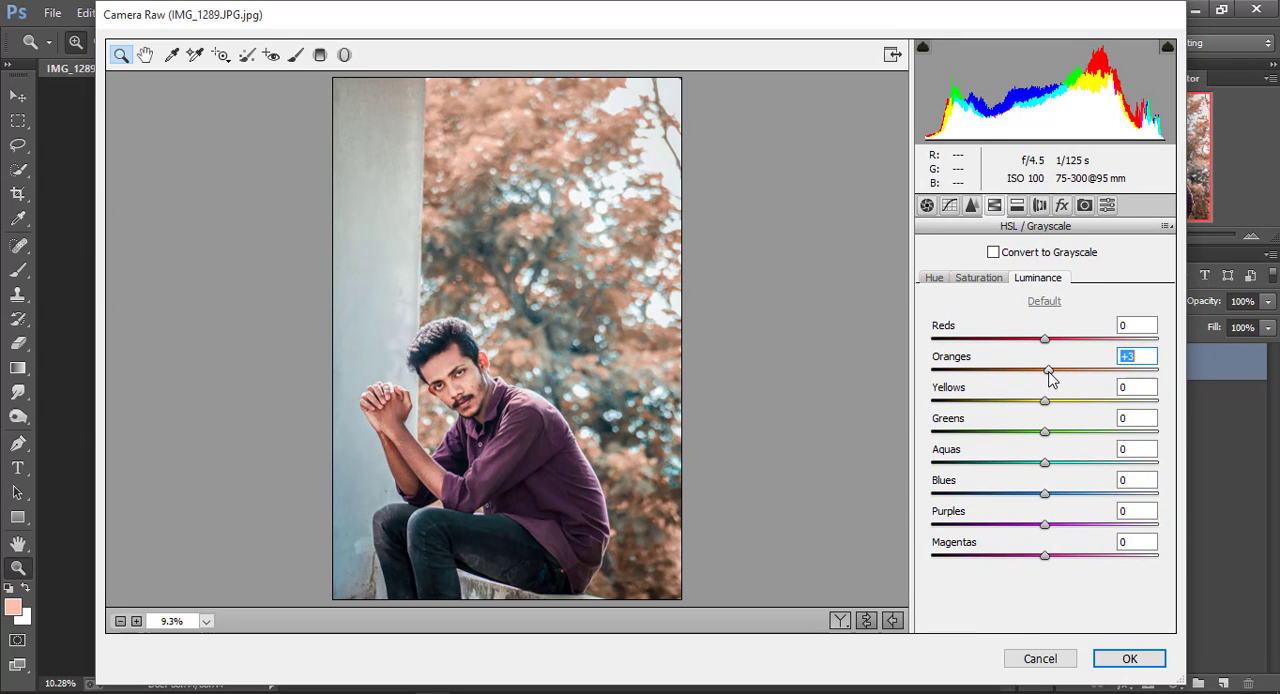
{"action": "left_click", "coordinate": [1127, 658]}
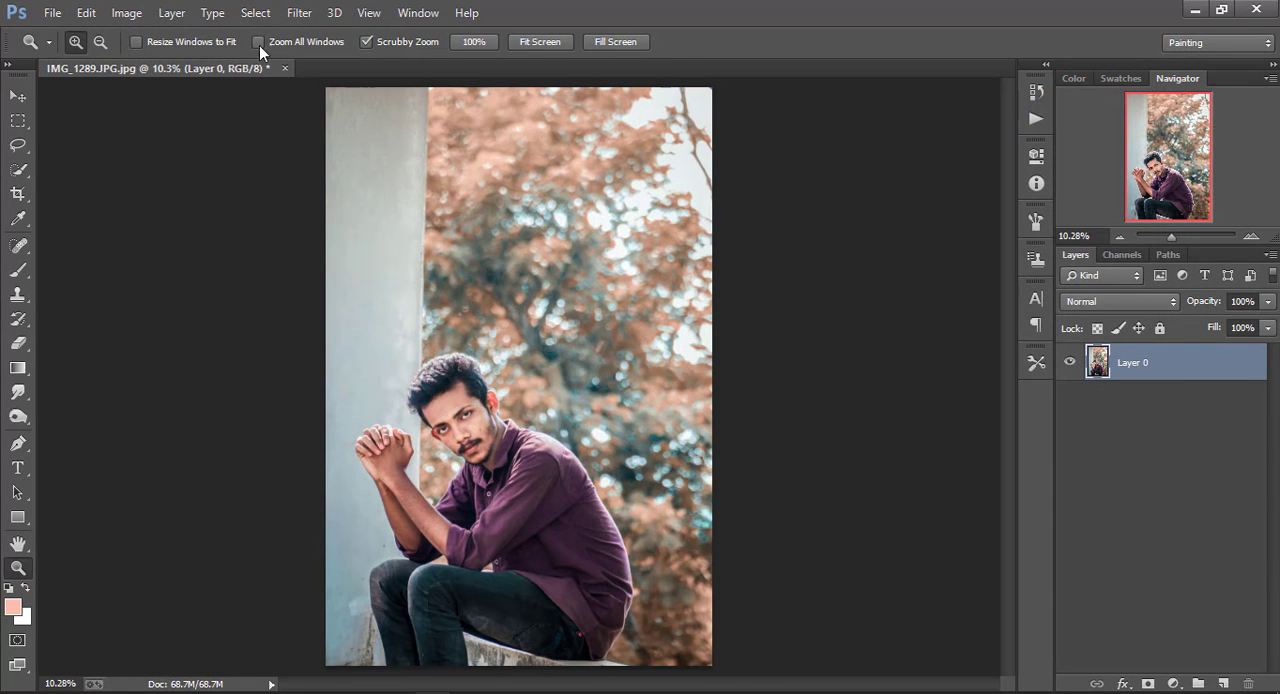
{"action": "left_click", "coordinate": [299, 12]}
{"action": "left_click", "coordinate": [470, 121]}
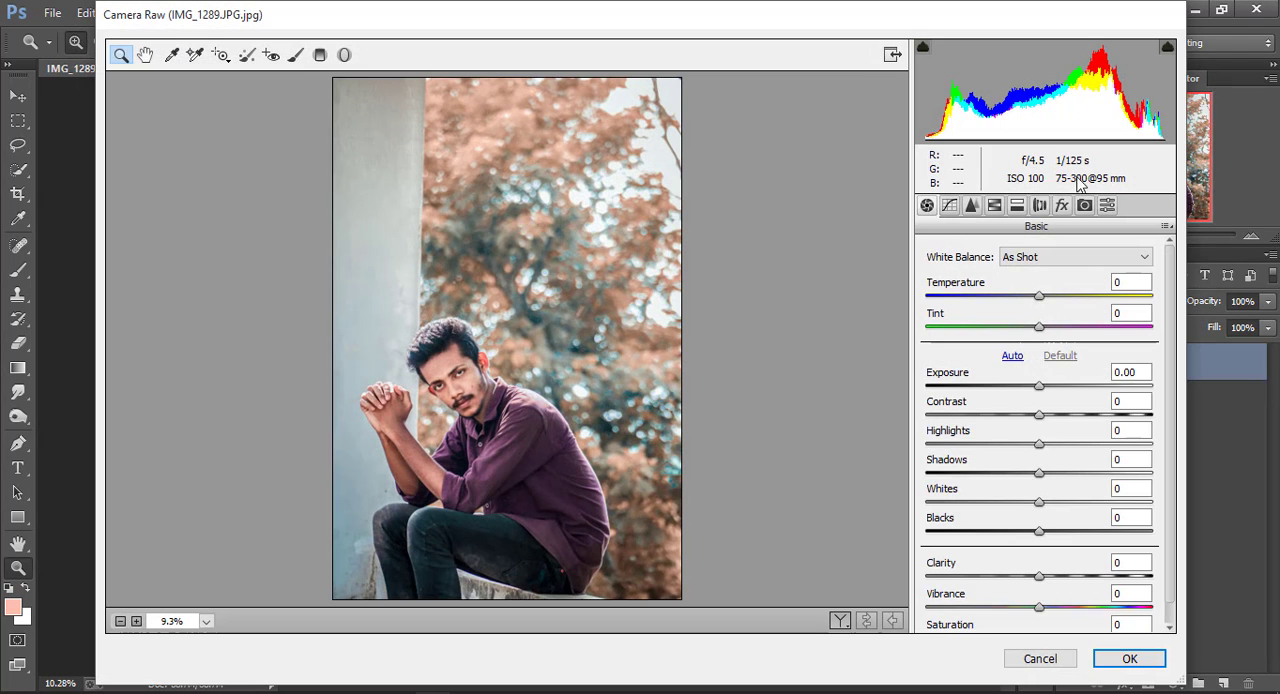
{"action": "left_click", "coordinate": [1107, 205]}
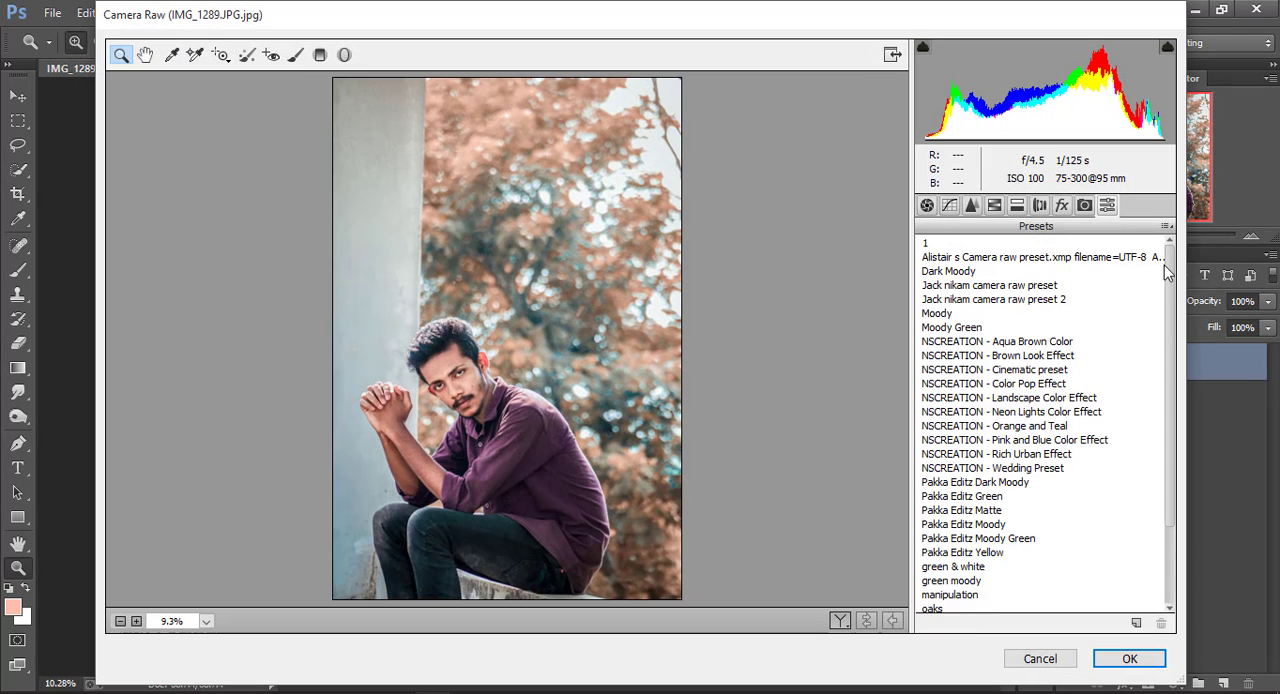
{"action": "scroll", "coordinate": [1176, 459], "scroll_direction": "down", "scroll_amount": 2}
{"action": "left_click", "coordinate": [933, 607]}
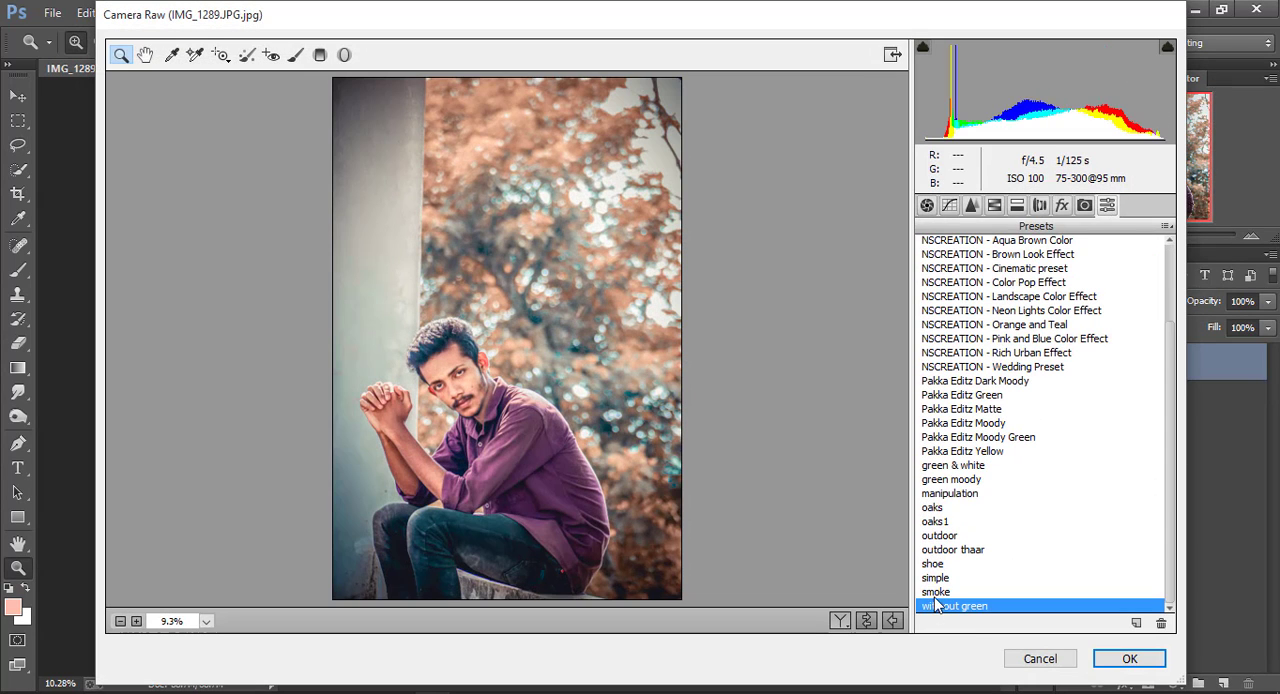
{"action": "left_click", "coordinate": [935, 592]}
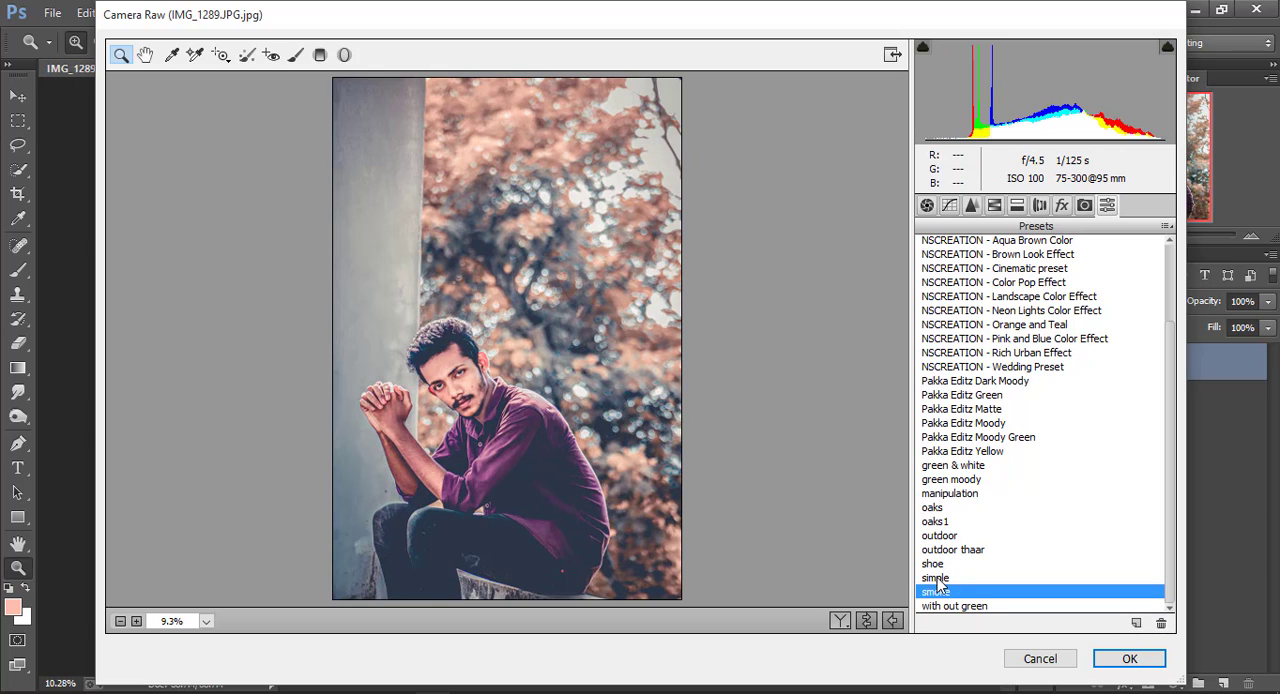
{"action": "left_click", "coordinate": [935, 579]}
{"action": "left_click", "coordinate": [943, 592]}
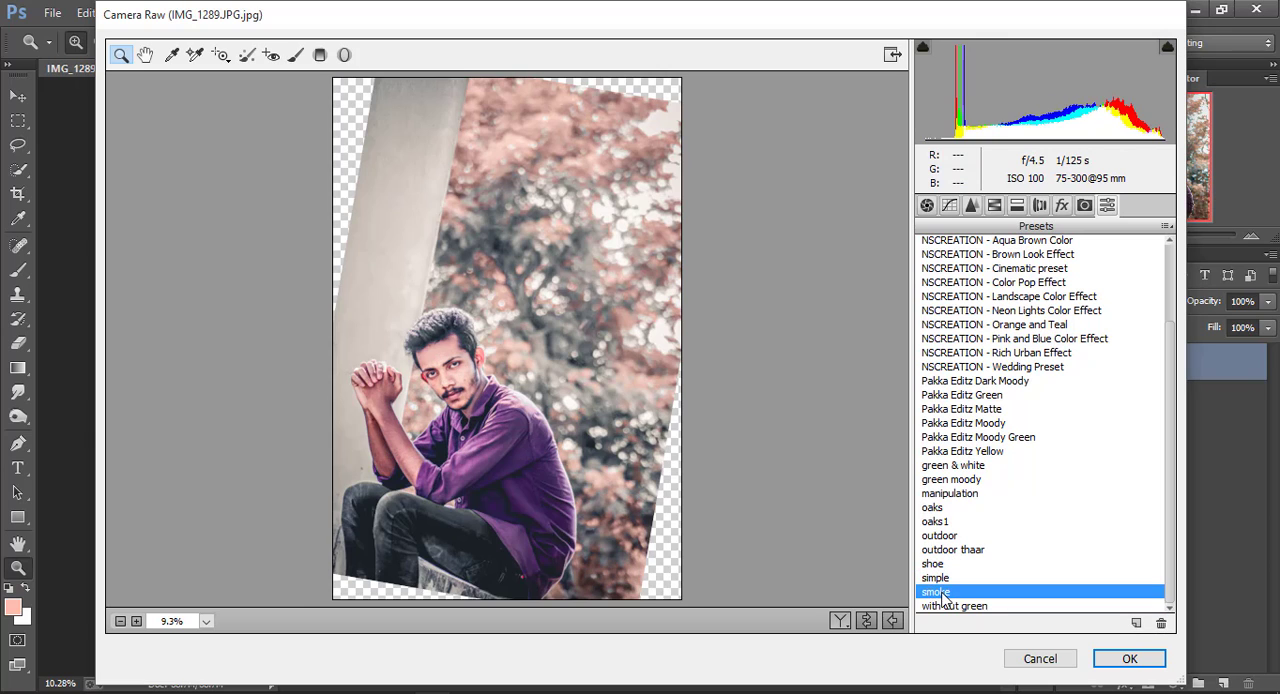
{"action": "left_click", "coordinate": [1040, 658]}
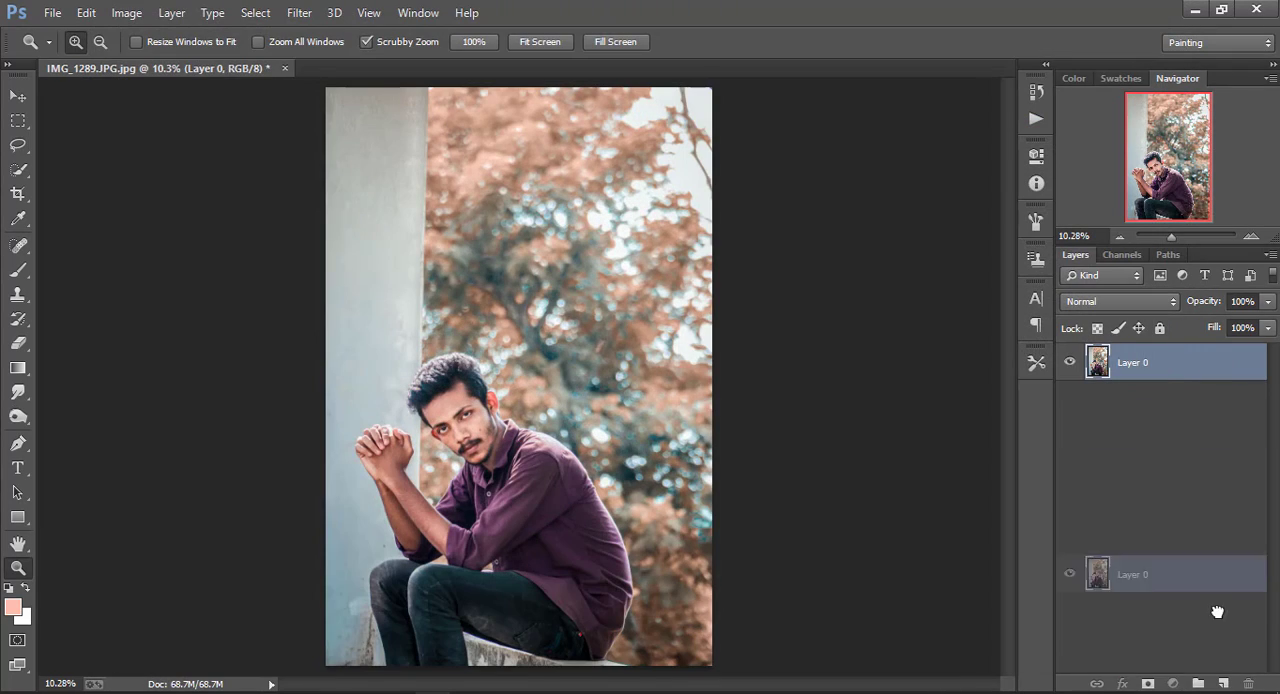
Duplicate Layer 0 and apply the Camera Raw preset "smoke" to the copy
{"action": "key", "text": "ctrl+j"}
{"action": "left_click", "coordinate": [297, 12]}
{"action": "left_click", "coordinate": [345, 120]}
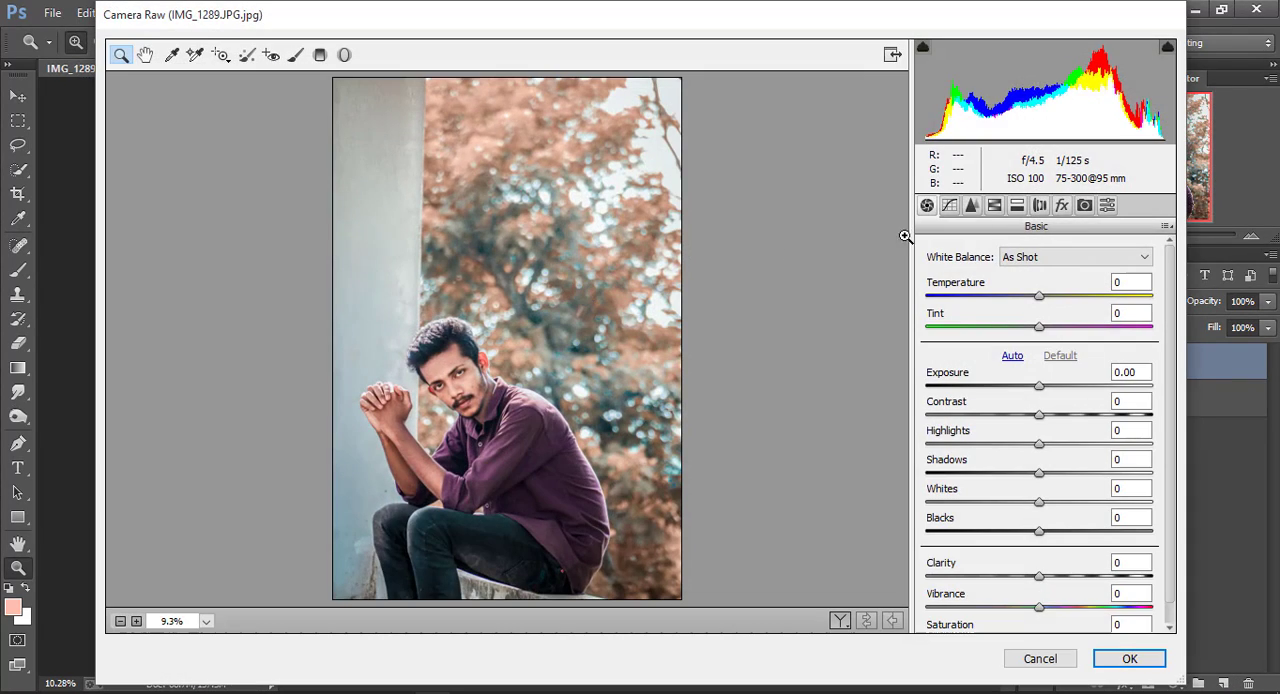
{"action": "left_click", "coordinate": [1107, 205]}
{"action": "scroll", "coordinate": [988, 567], "scroll_direction": "down", "scroll_amount": 3}
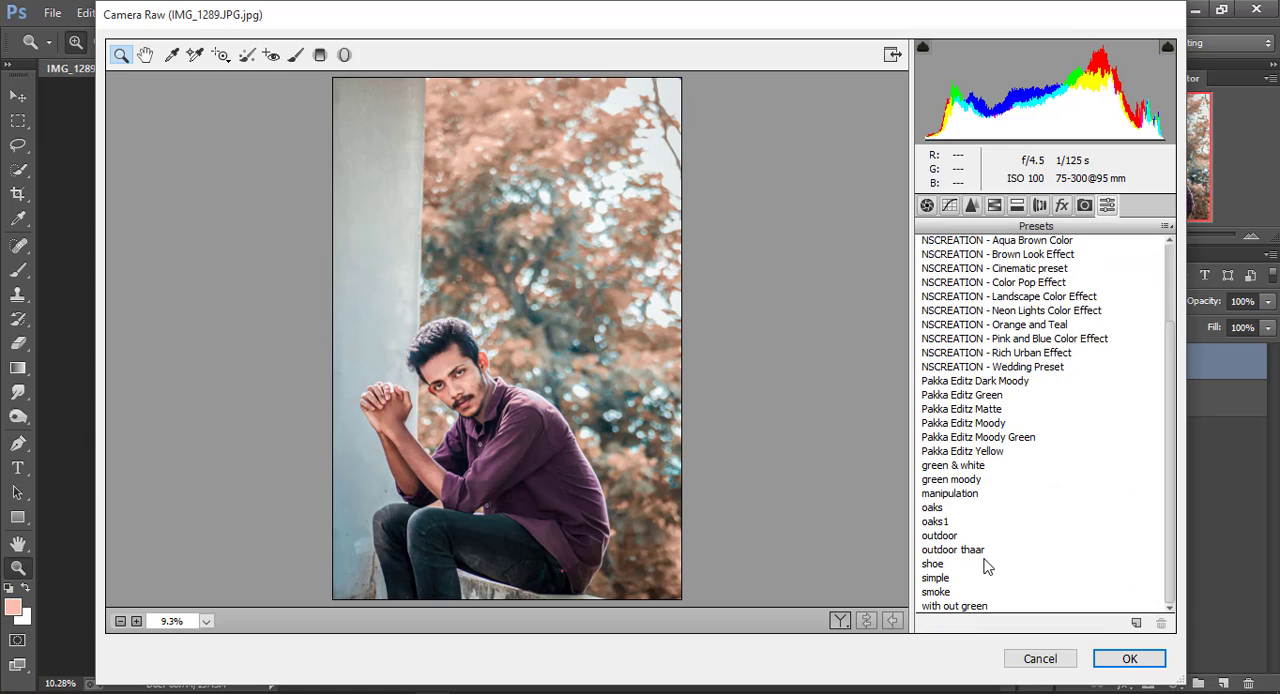
{"action": "left_click", "coordinate": [944, 594]}
{"action": "left_click", "coordinate": [1122, 655]}
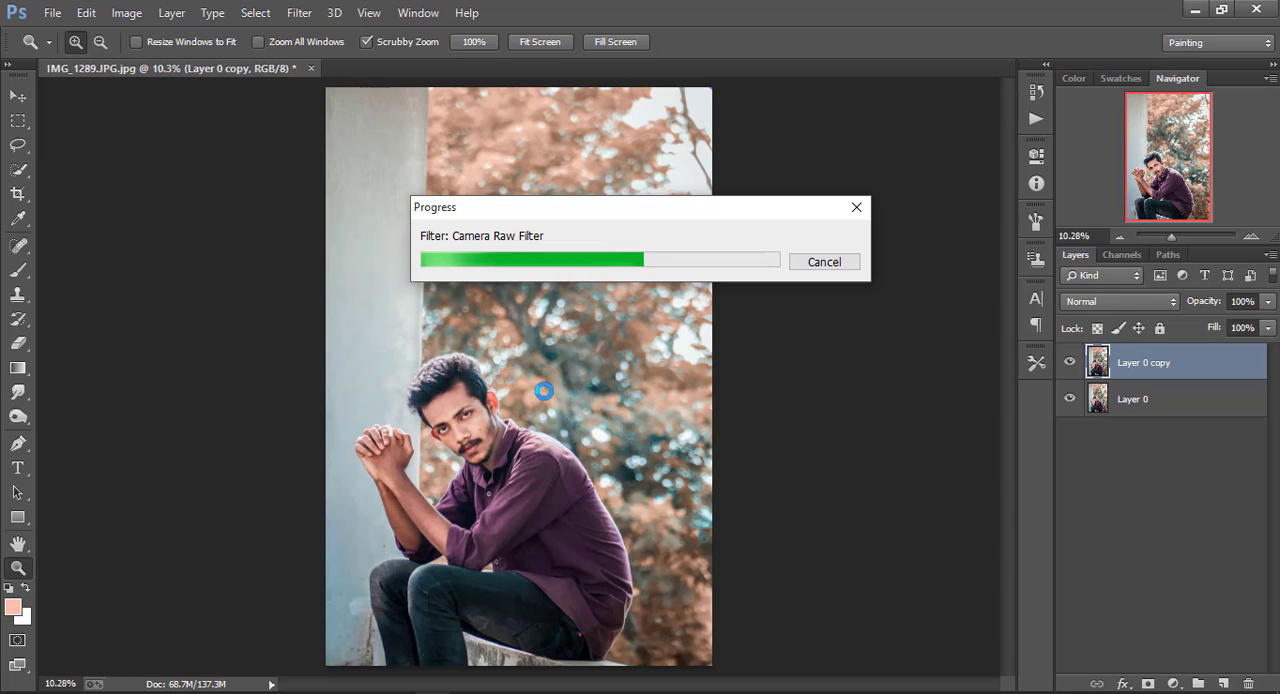
Lower the opacity of Layer 0 copy to 71%
{"action": "left_click", "coordinate": [1268, 302]}
{"action": "left_click_drag", "start_coordinate": [1247, 328], "coordinate": [1247, 333]}
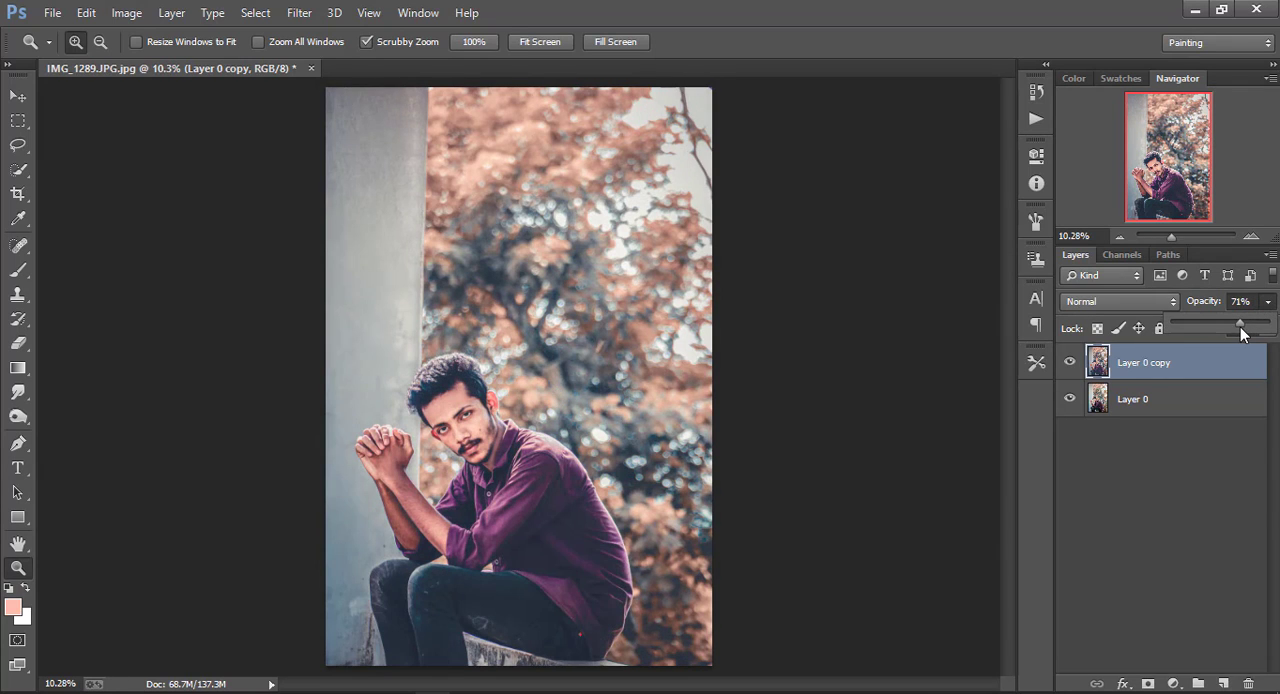
Merge all visible layers into a single Layer 0
{"action": "right_click", "coordinate": [1168, 390]}
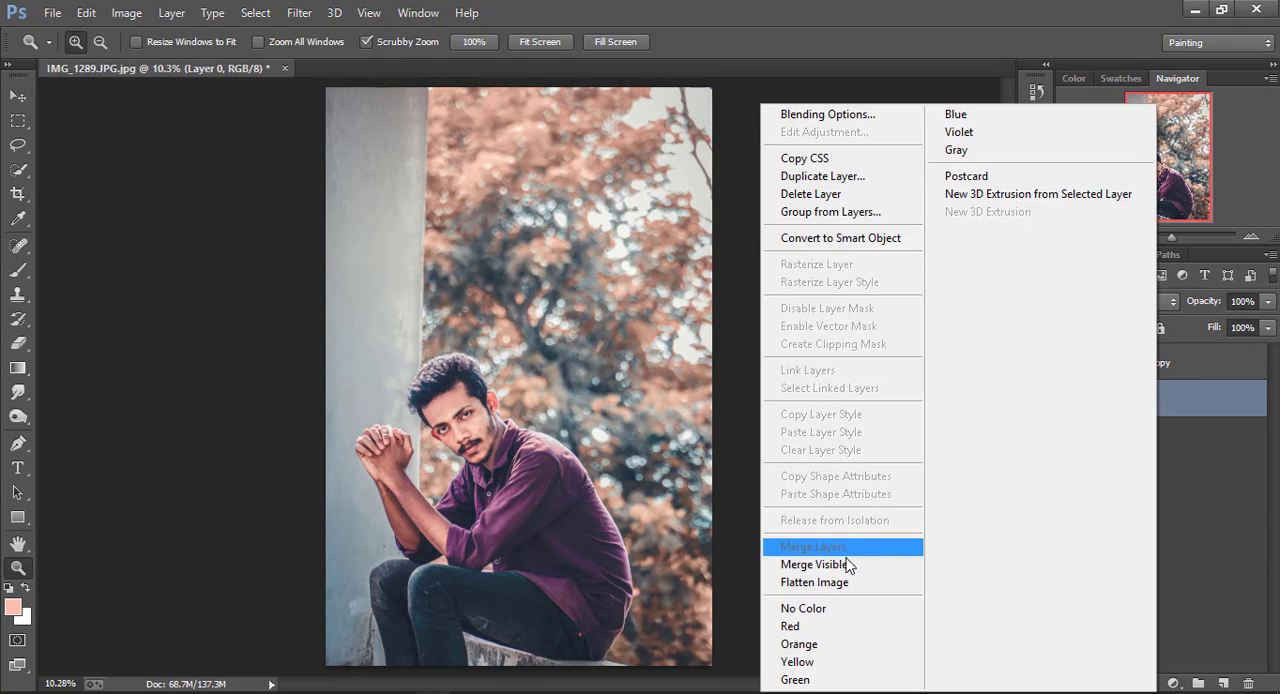
{"action": "left_click", "coordinate": [770, 563]}
{"action": "right_click", "coordinate": [412, 386]}
{"action": "left_click", "coordinate": [446, 402]}
{"action": "scroll", "coordinate": [421, 392], "scroll_direction": "up", "scroll_amount": 1}
{"action": "right_click", "coordinate": [422, 390]}
{"action": "left_click", "coordinate": [460, 403]}
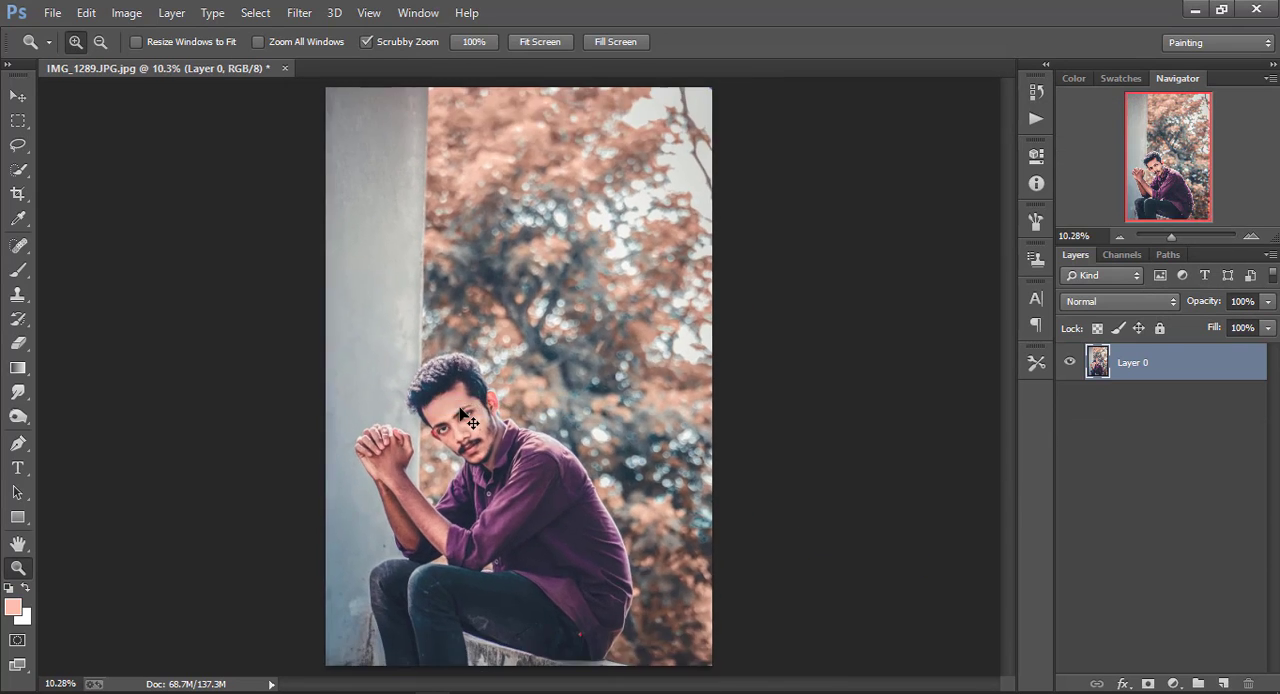
{"action": "scroll", "coordinate": [460, 408], "scroll_direction": "down", "scroll_amount": 2}
{"action": "right_click", "coordinate": [451, 372]}
{"action": "left_click", "coordinate": [470, 385]}
Add a black-to-transparent Gradient Fill layer above Layer 0 with radial style and reversed direction
{"action": "left_click", "coordinate": [1175, 684]}
{"action": "left_click", "coordinate": [1120, 297]}
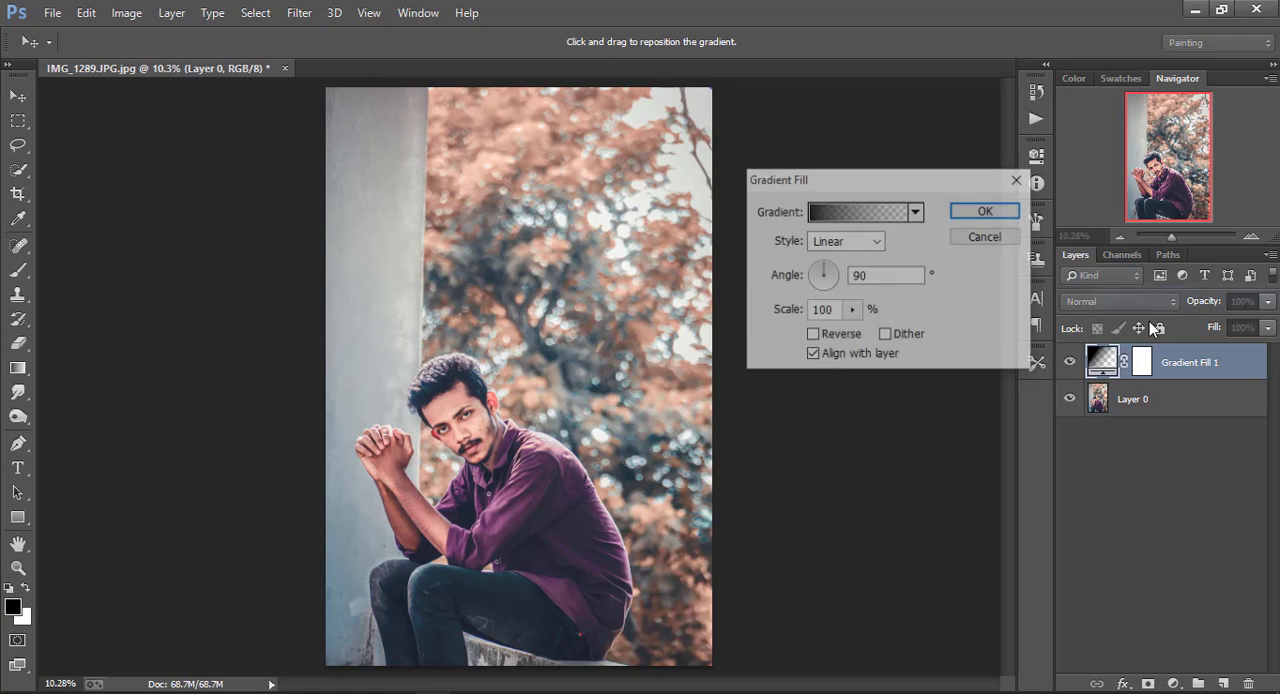
{"action": "left_click", "coordinate": [860, 245]}
{"action": "left_click", "coordinate": [852, 275]}
{"action": "left_click", "coordinate": [812, 335]}
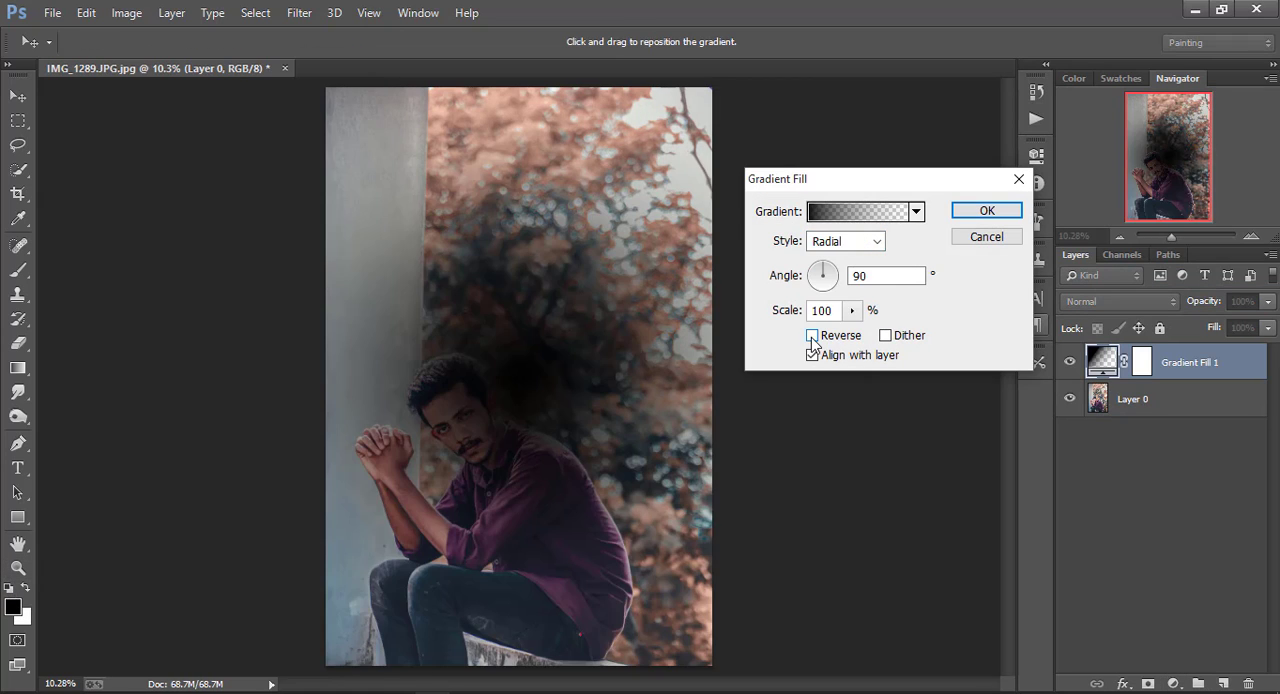
Reposition the radial gradient around the man's face, set its scale to 199% and apply the fill
{"action": "left_click_drag", "start_coordinate": [482, 412], "coordinate": [470, 432]}
{"action": "left_click_drag", "start_coordinate": [852, 310], "coordinate": [861, 340]}
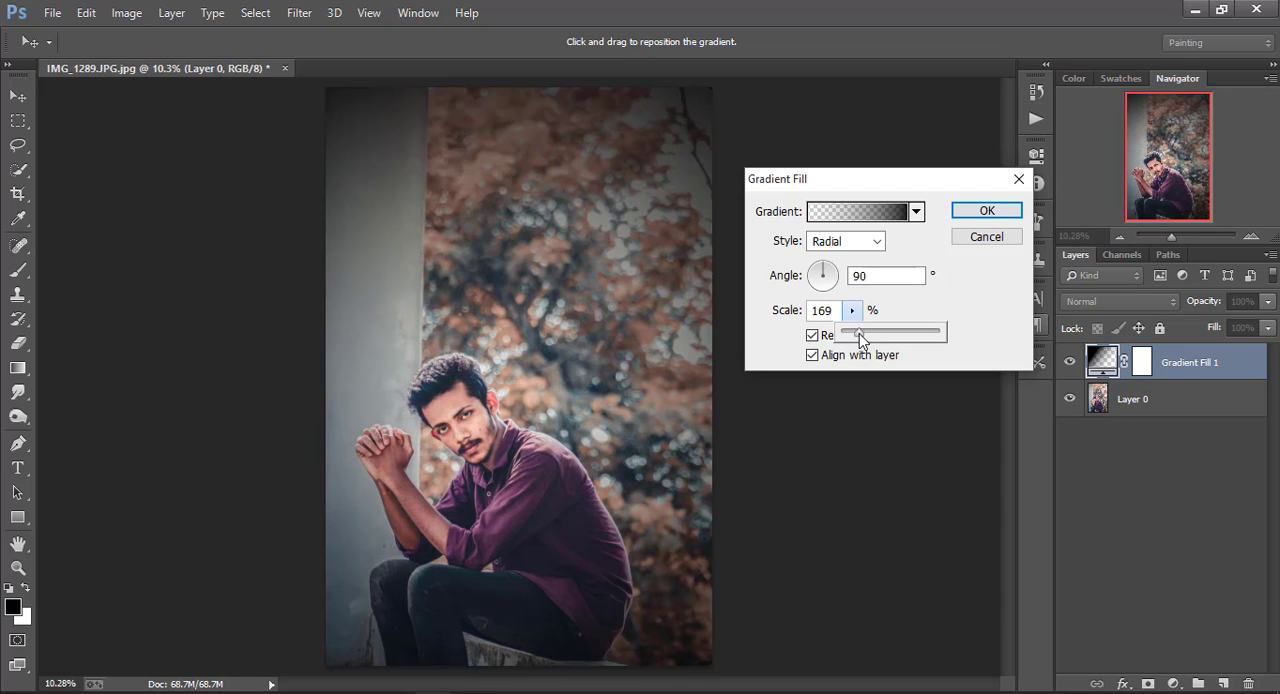
{"action": "left_click", "coordinate": [506, 368]}
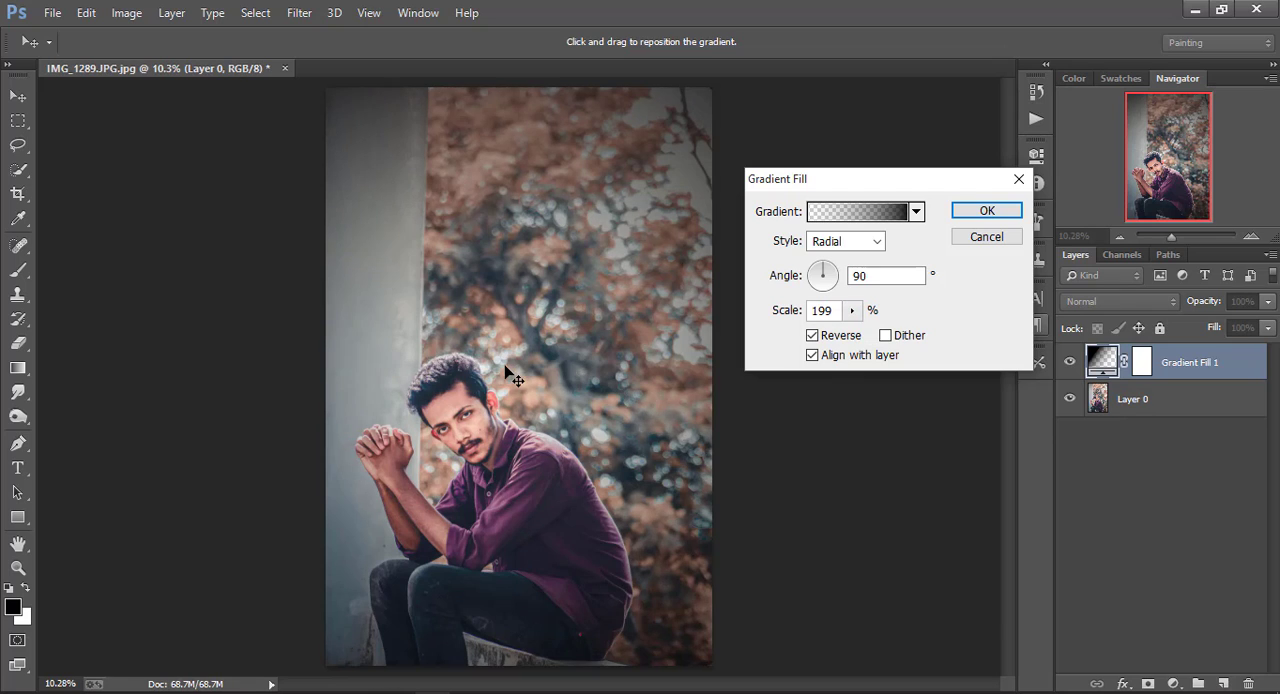
{"action": "key", "text": "z"}
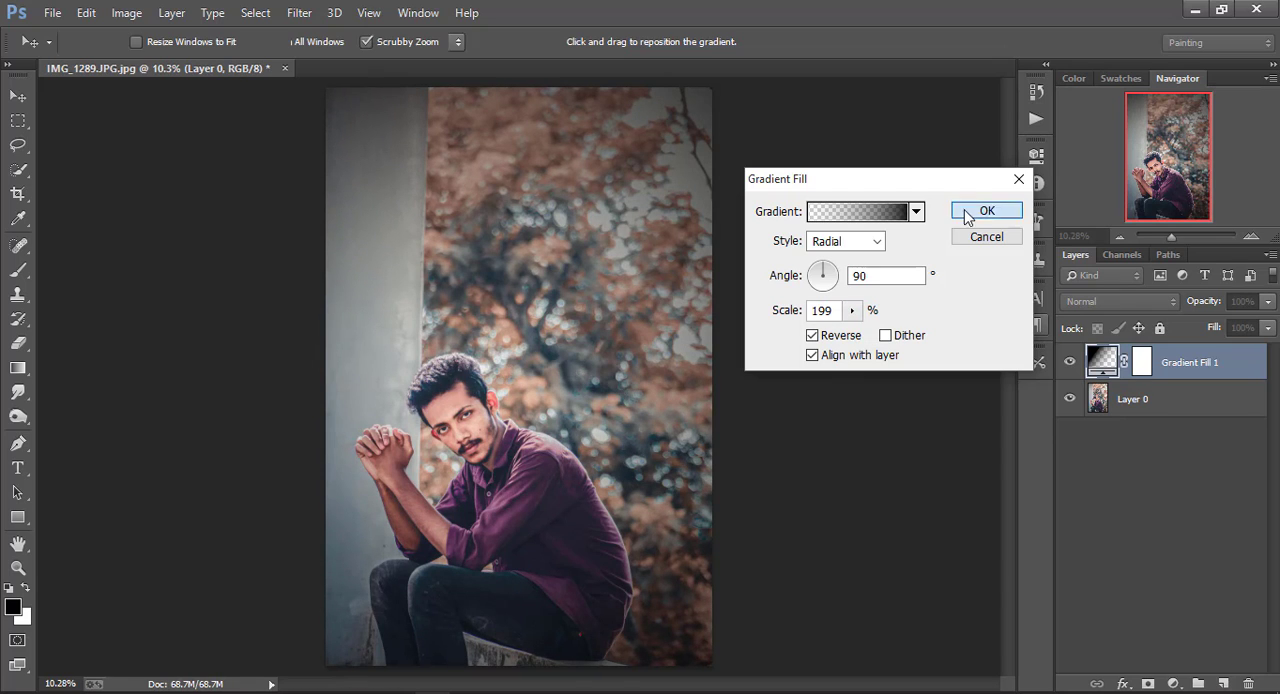
{"action": "left_click", "coordinate": [986, 210]}
Merge the gradient fill layer with Layer 0
{"action": "right_click", "coordinate": [1175, 405]}
{"action": "left_click", "coordinate": [806, 564]}
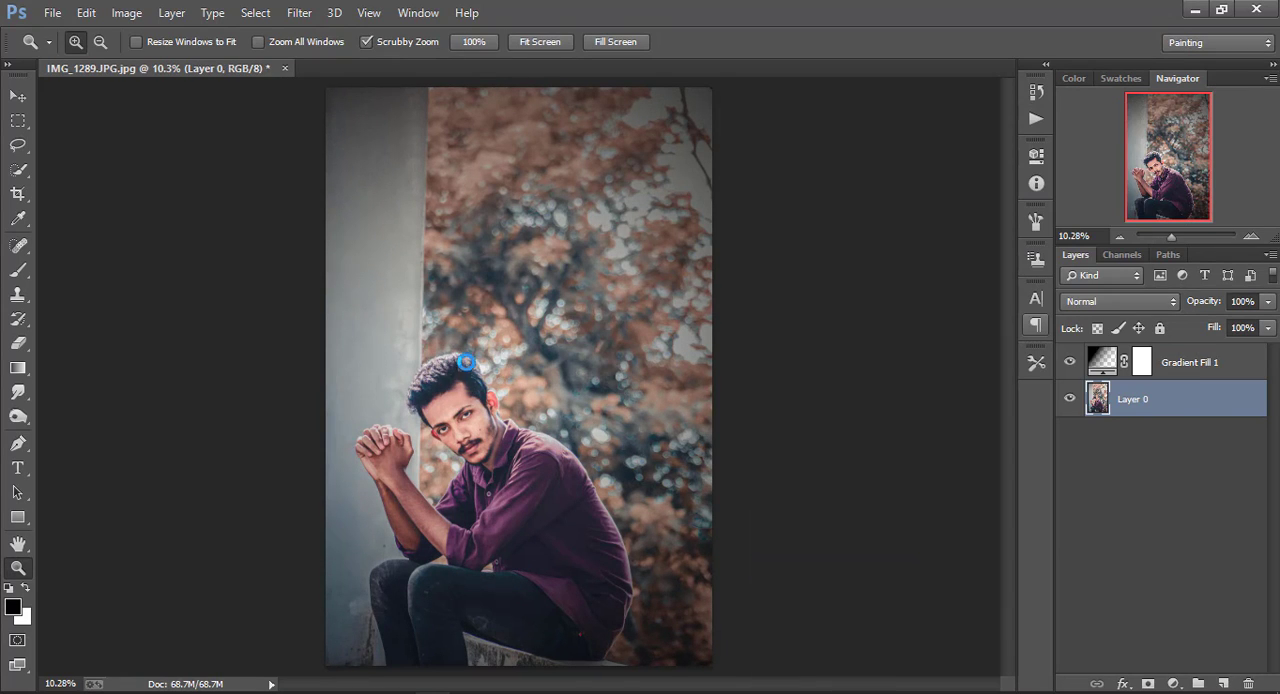
Open Layer 0 in the Camera Raw filter and show its HSL / Grayscale adjustments
{"action": "left_click", "coordinate": [299, 13]}
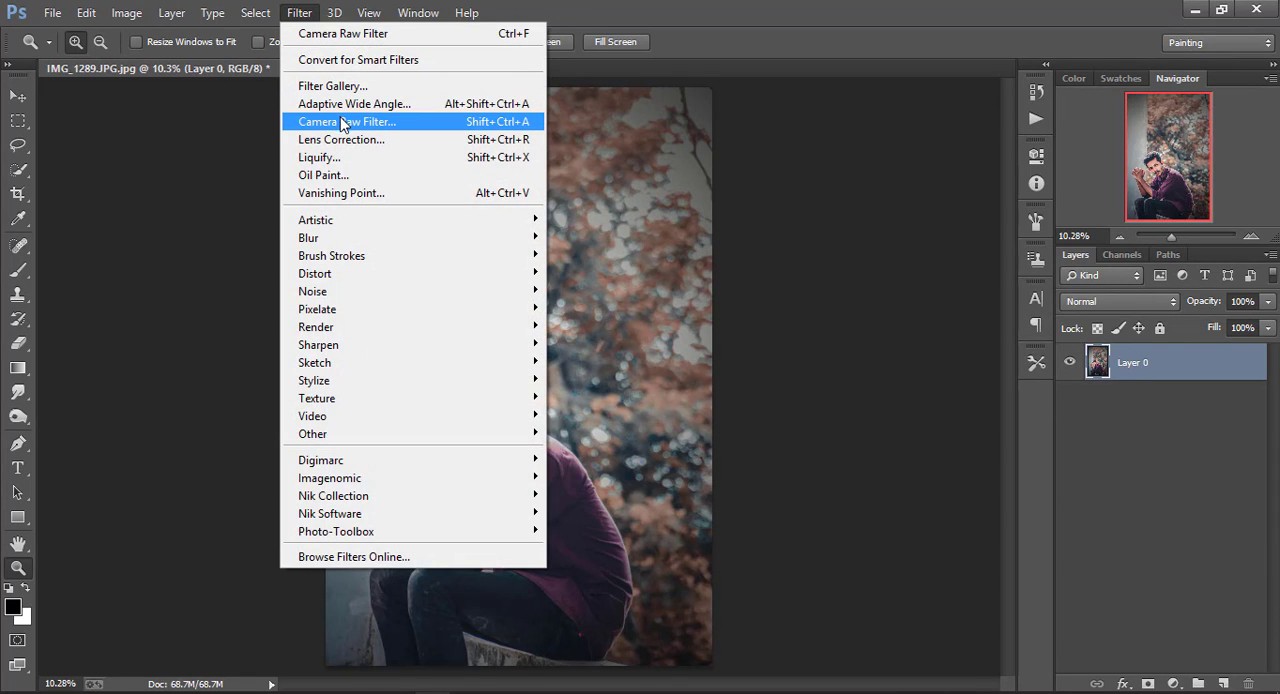
{"action": "left_click", "coordinate": [341, 122]}
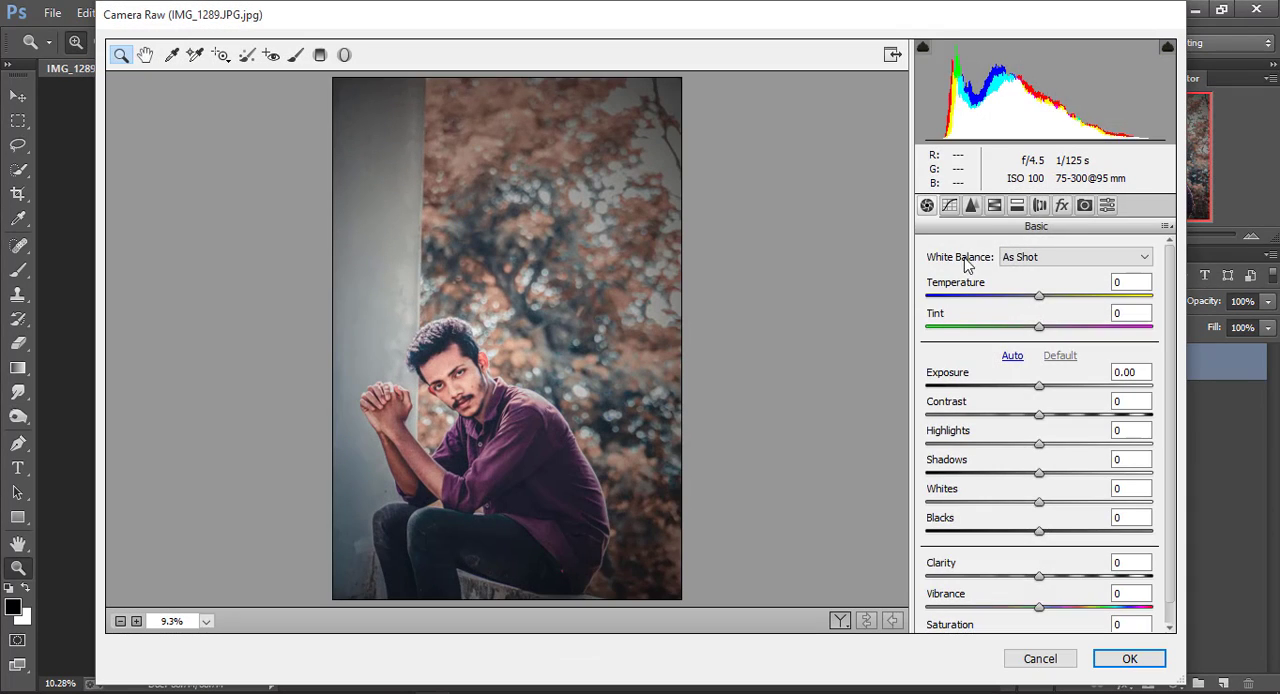
{"action": "left_click", "coordinate": [994, 205]}
{"action": "left_click", "coordinate": [978, 277]}
{"action": "left_click_drag", "start_coordinate": [1045, 401], "coordinate": [1128, 410]}
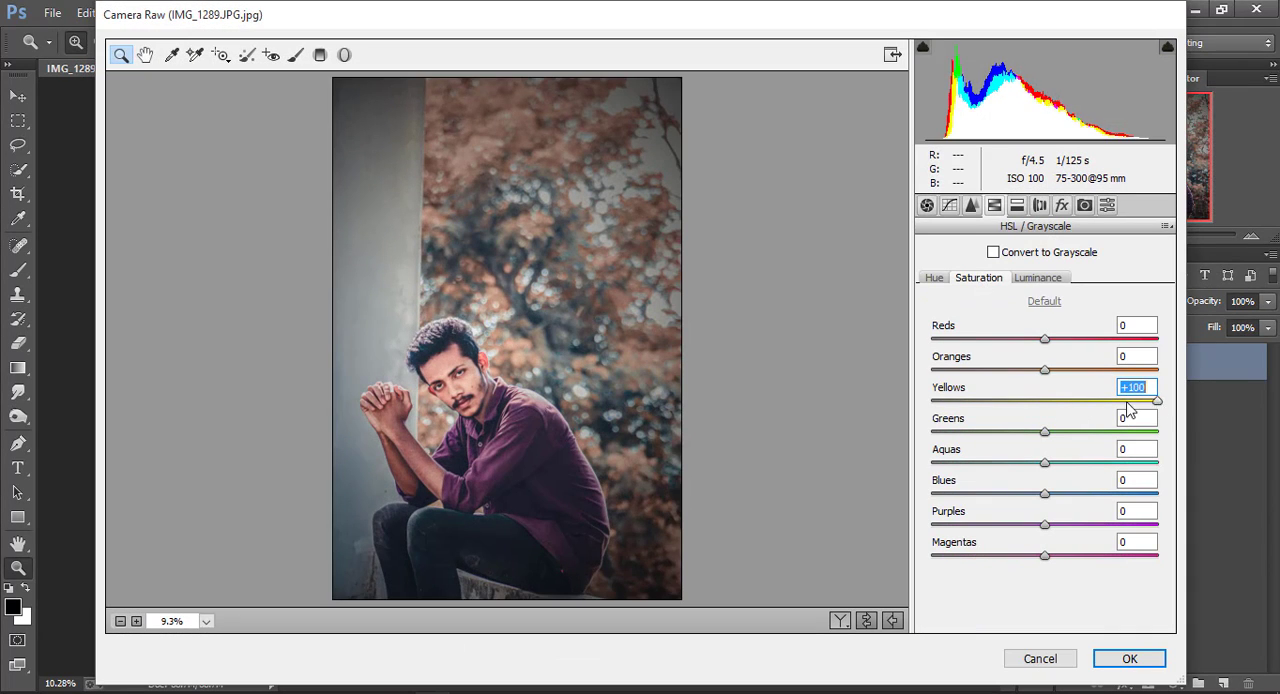
{"action": "left_click_drag", "start_coordinate": [1044, 431], "coordinate": [925, 432]}
{"action": "left_click", "coordinate": [1044, 301]}
Set the Yellows luminance to -63 and apply the Camera Raw filter
{"action": "left_click", "coordinate": [1059, 278]}
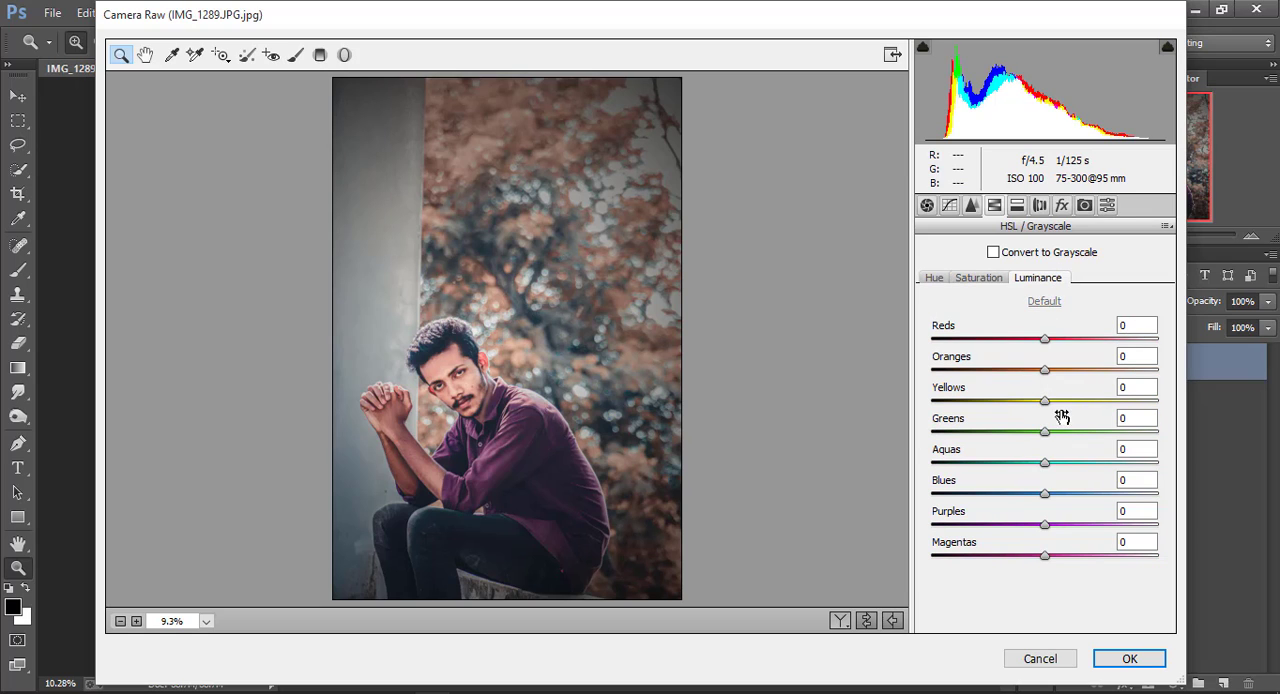
{"action": "left_click_drag", "start_coordinate": [1050, 408], "coordinate": [968, 404]}
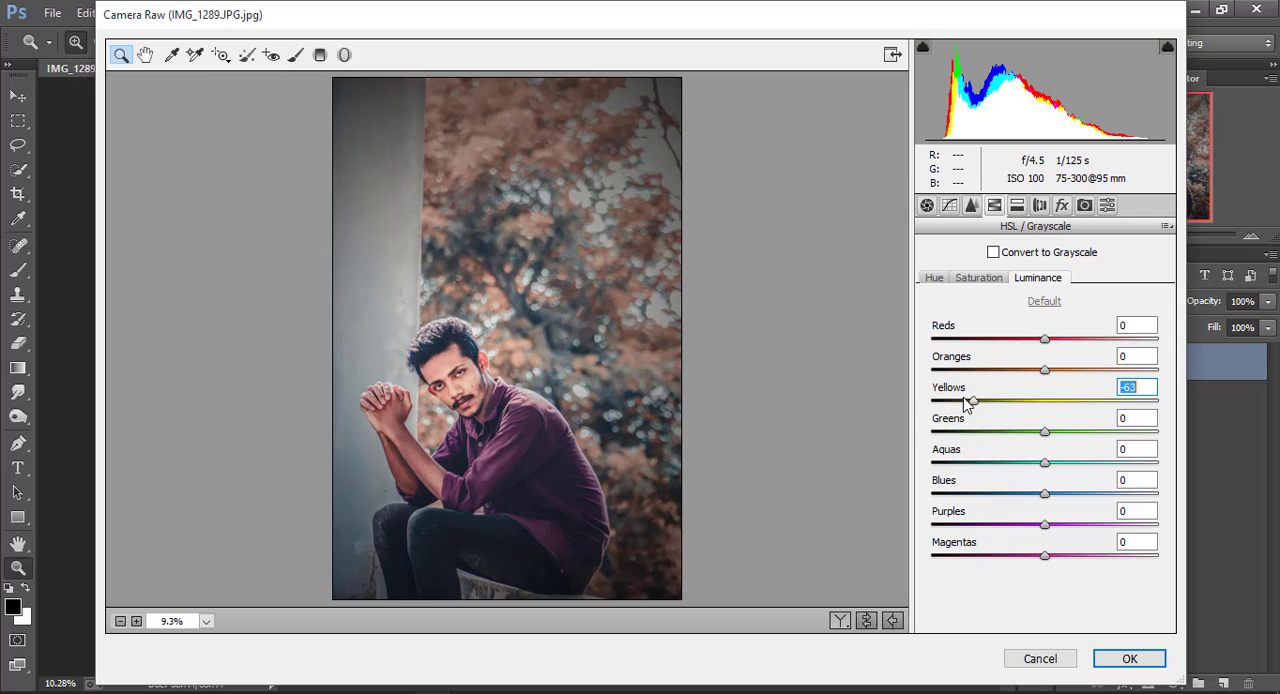
{"action": "left_click", "coordinate": [971, 205]}
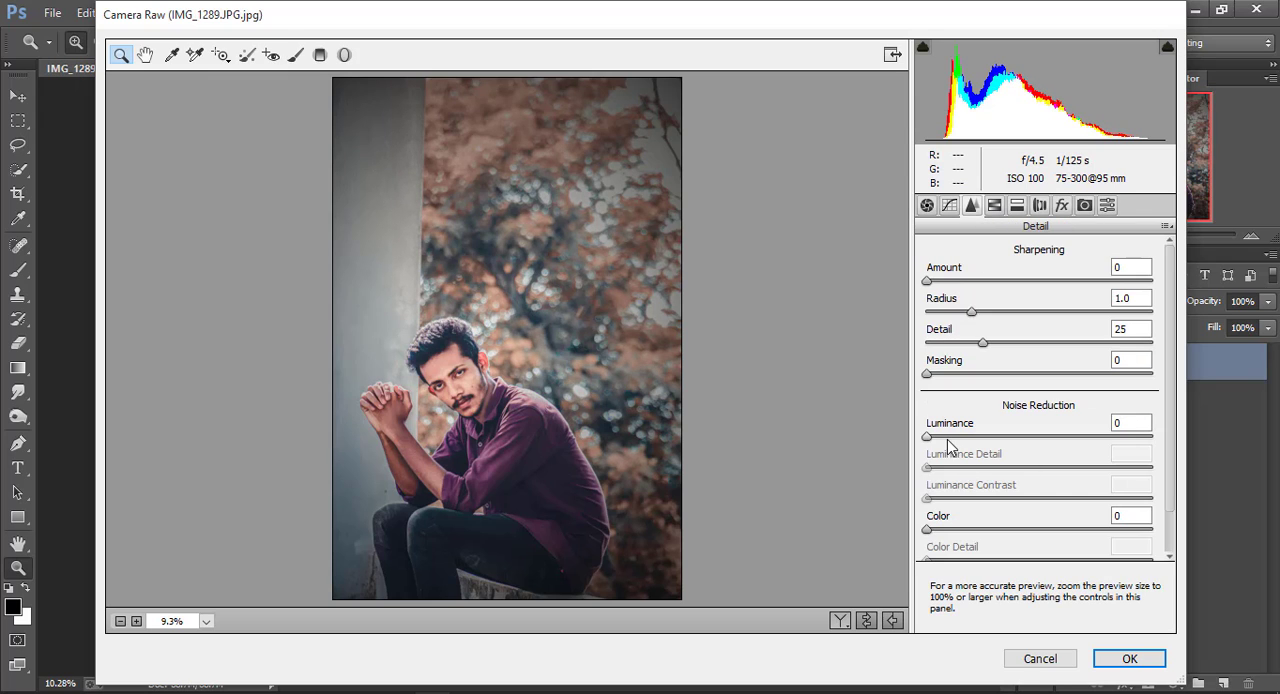
{"action": "left_click", "coordinate": [1129, 658]}
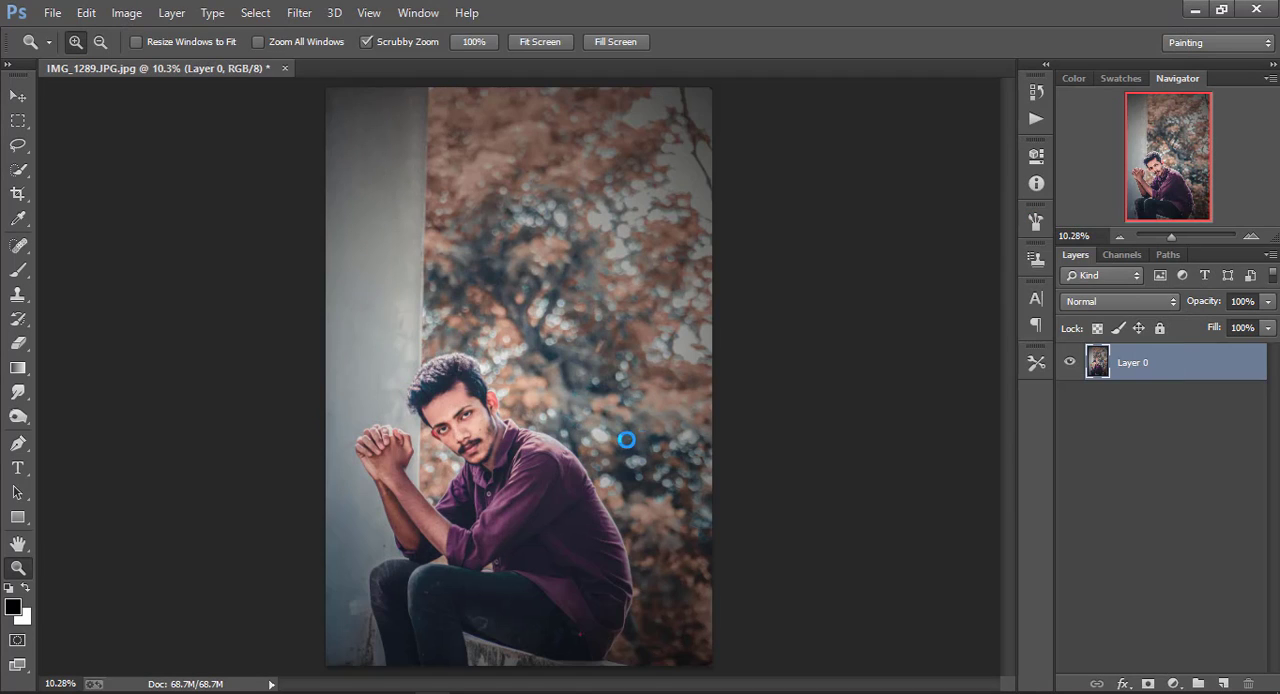
Run the Photo-Toolbox SkinFiner filter on Layer 0 to smooth the skin
{"action": "left_click", "coordinate": [302, 14]}
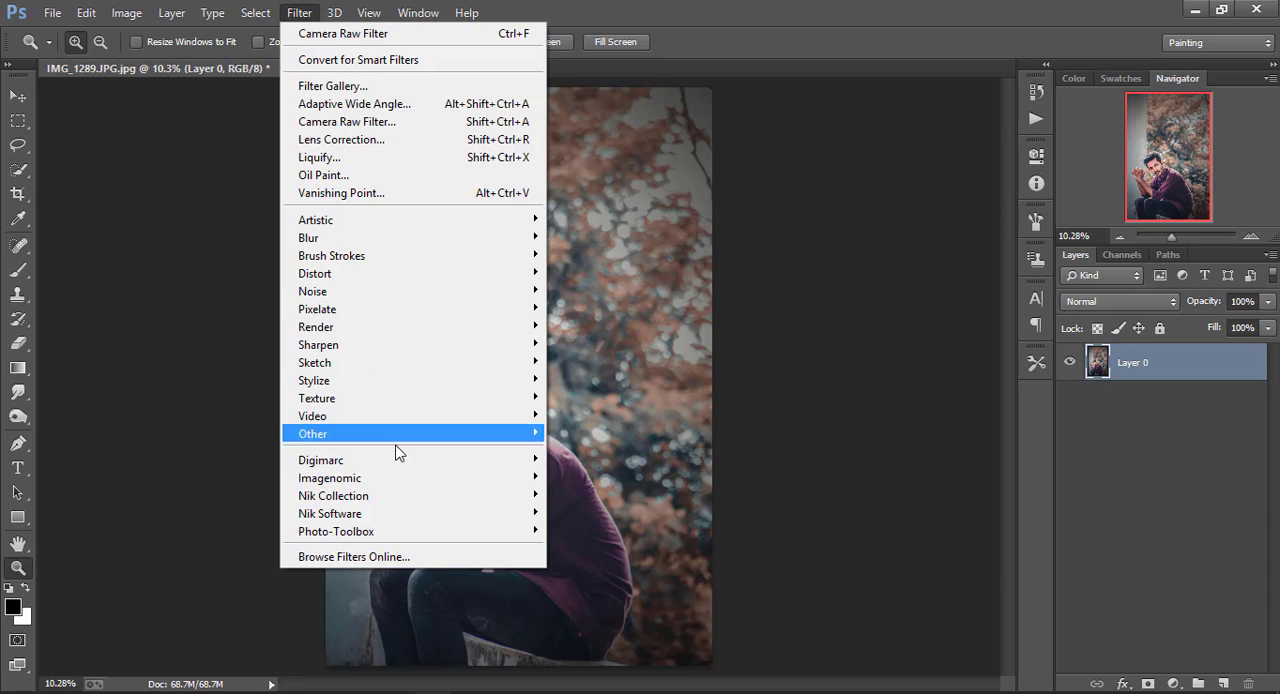
{"action": "mouse_move", "coordinate": [412, 531]}
{"action": "left_click", "coordinate": [580, 531]}
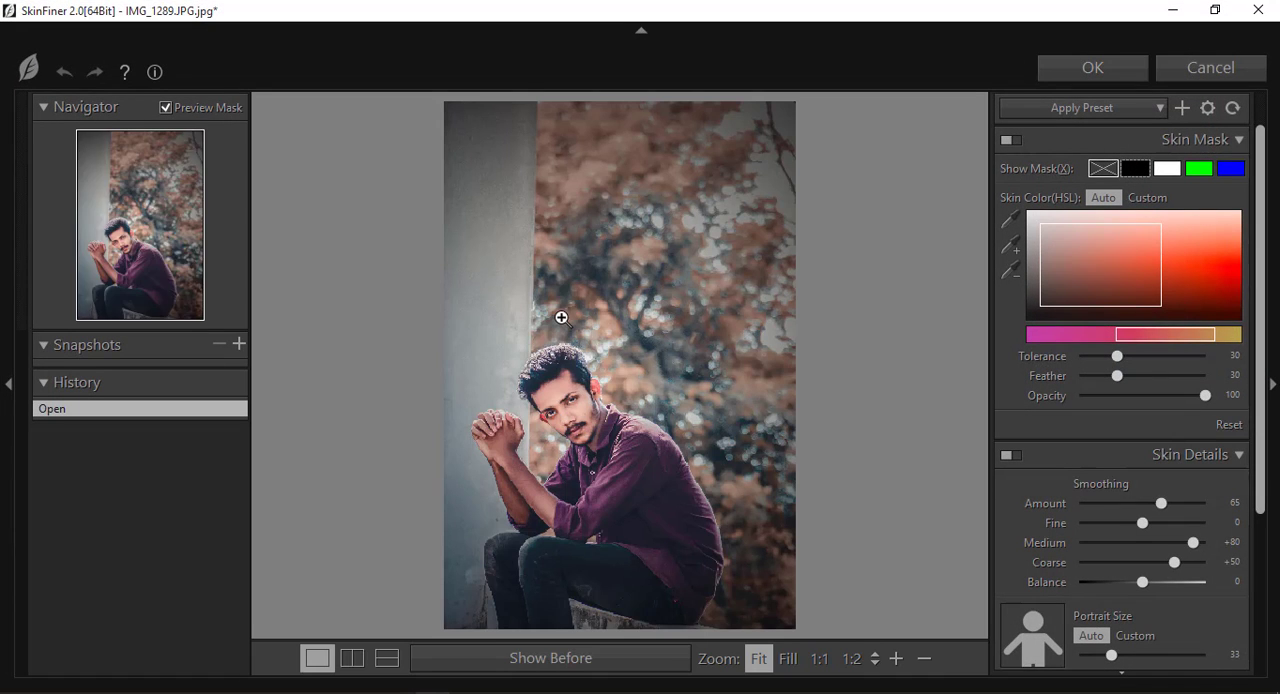
{"action": "left_click", "coordinate": [1092, 67]}
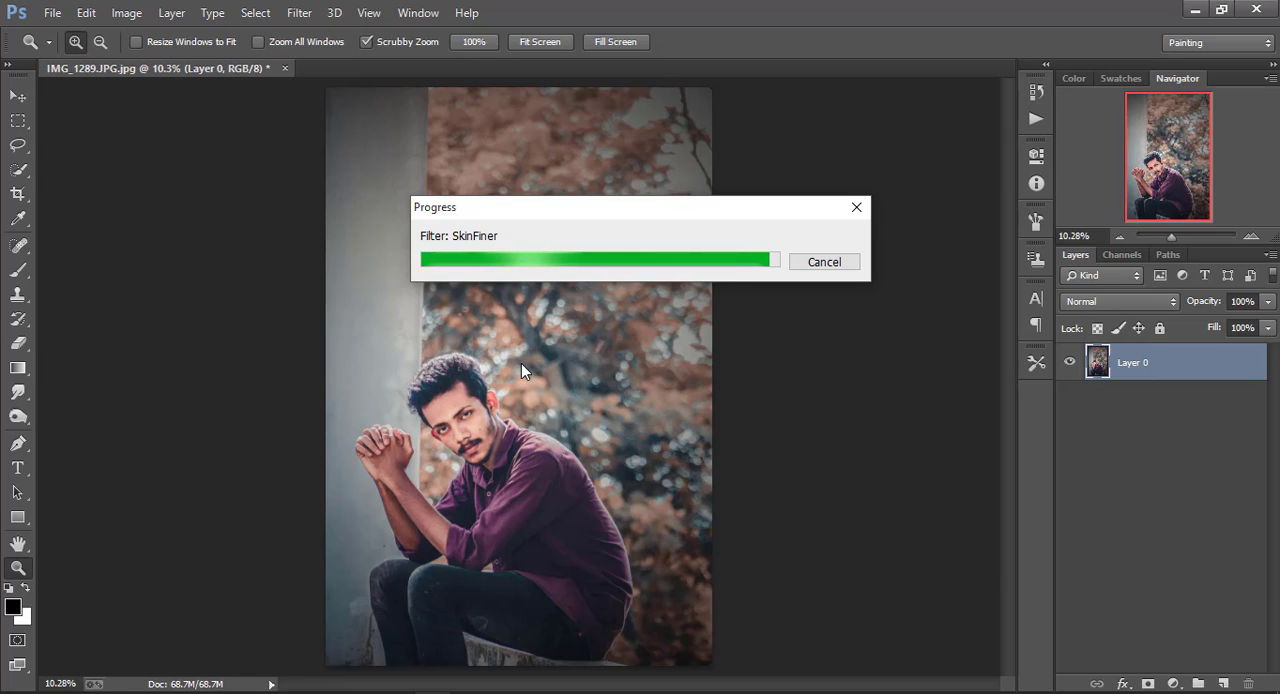
Smooth the forehead and cheek skin with the Smudge tool at 21% strength, using brush sizes of 100 and 125
{"action": "left_click", "coordinate": [449, 407]}
{"action": "left_click", "coordinate": [449, 408]}
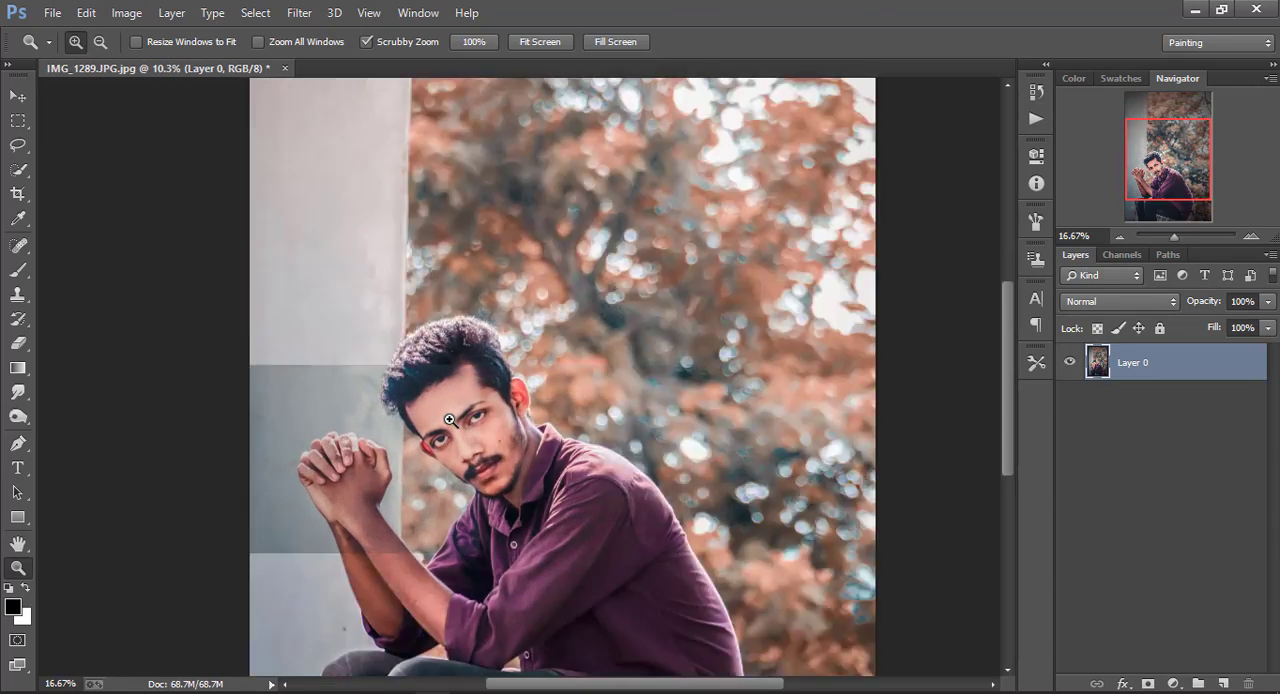
{"action": "left_click", "coordinate": [456, 413]}
{"action": "left_click", "coordinate": [462, 413]}
{"action": "left_click", "coordinate": [465, 411]}
{"action": "left_click", "coordinate": [18, 392]}
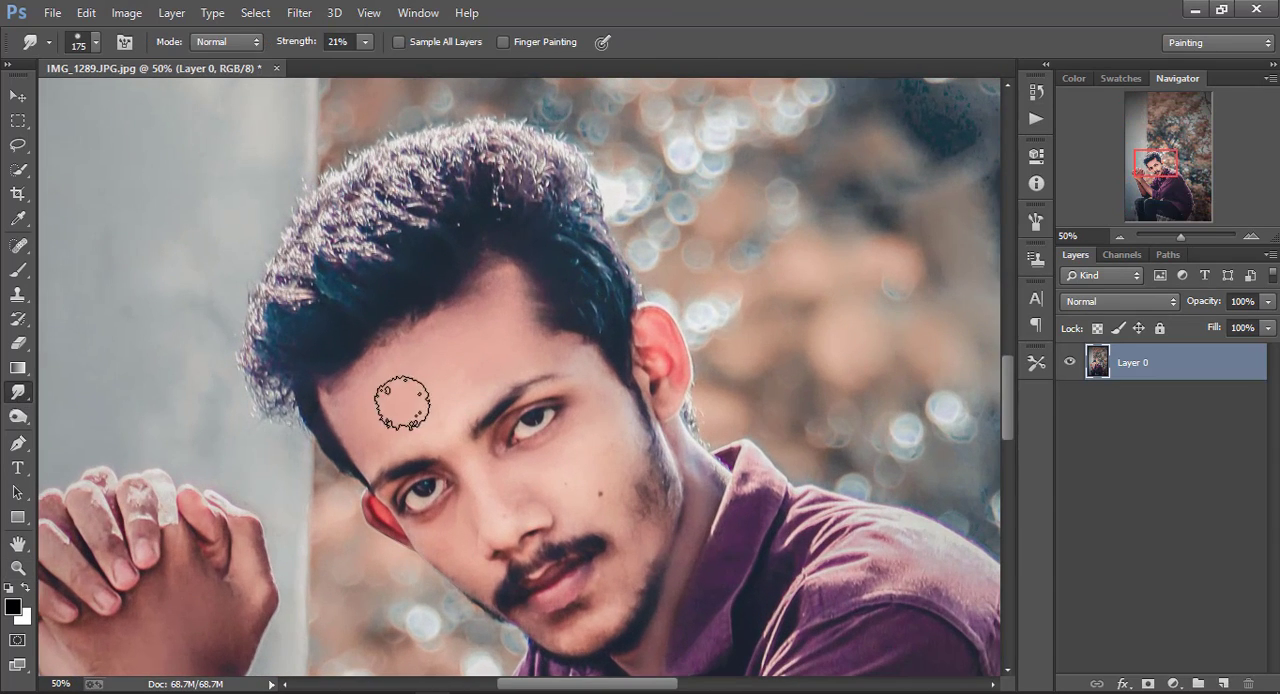
{"action": "scroll", "coordinate": [460, 355], "scroll_direction": "up", "scroll_amount": 1}
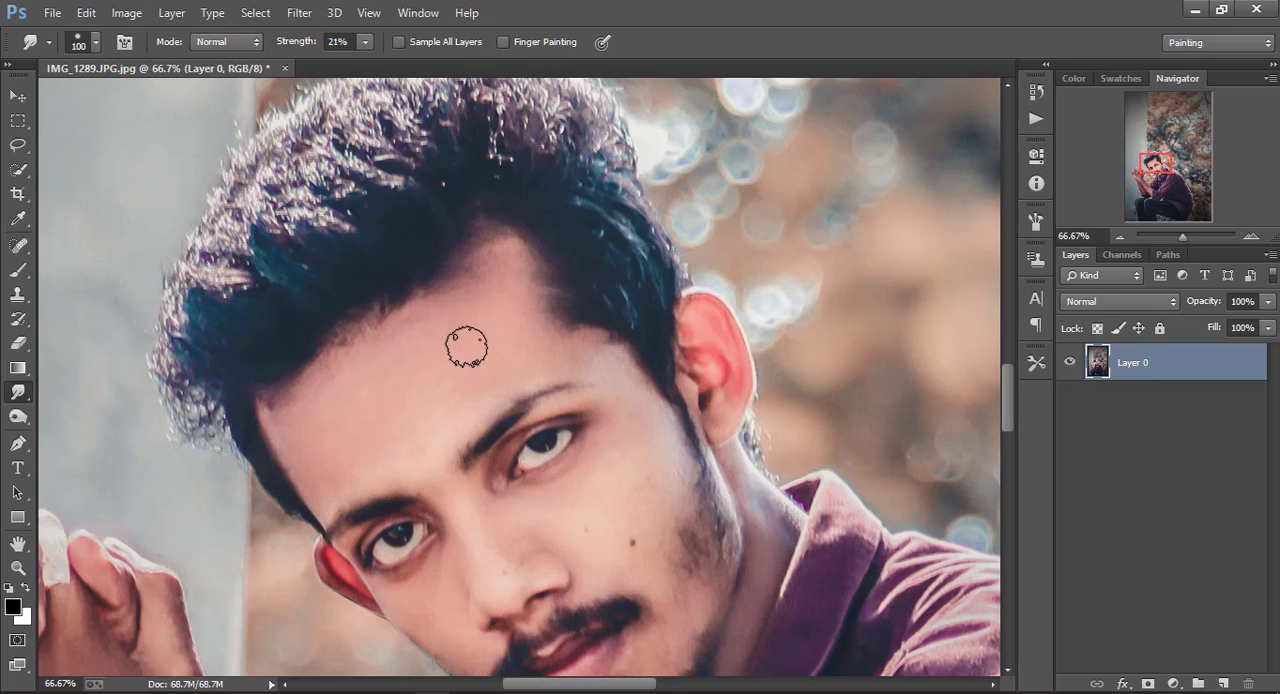
{"action": "key", "text": "bracketright"}
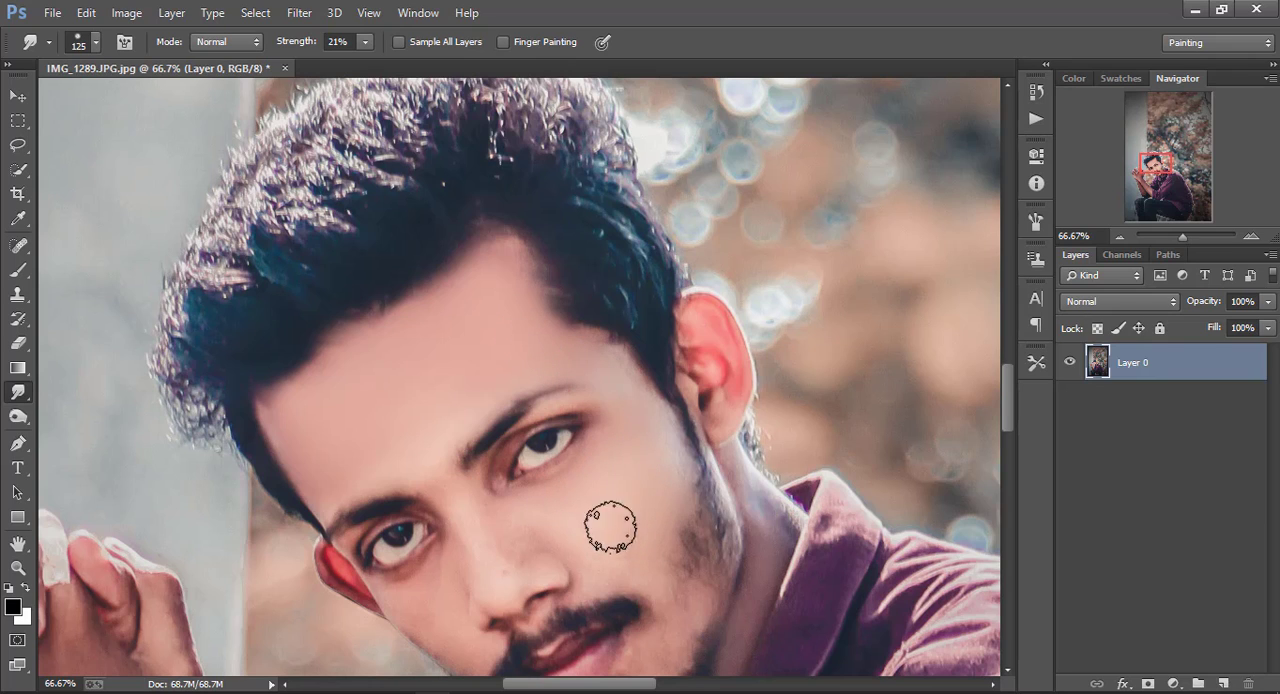
Smudge the finer skin areas around the lower face and neck with a size 90 brush
{"action": "key", "text": "ctrl+minus"}
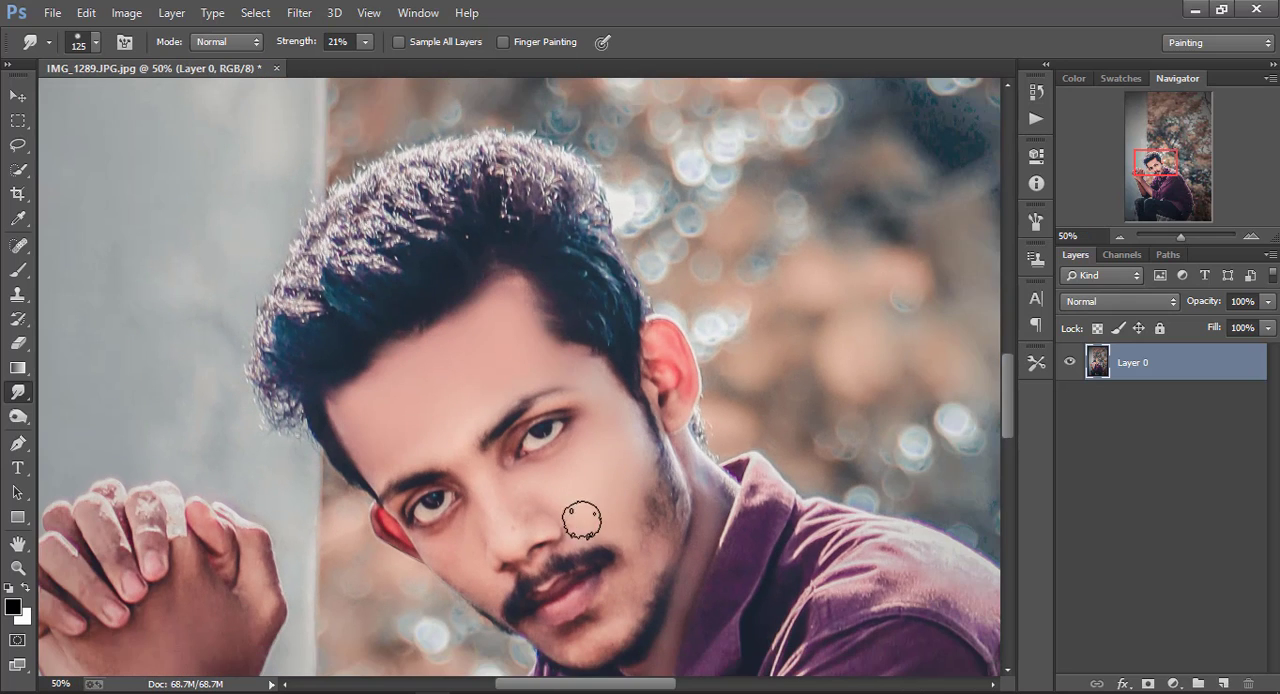
{"action": "key", "text": "bracketleft"}
{"action": "key", "text": "bracketleft"}
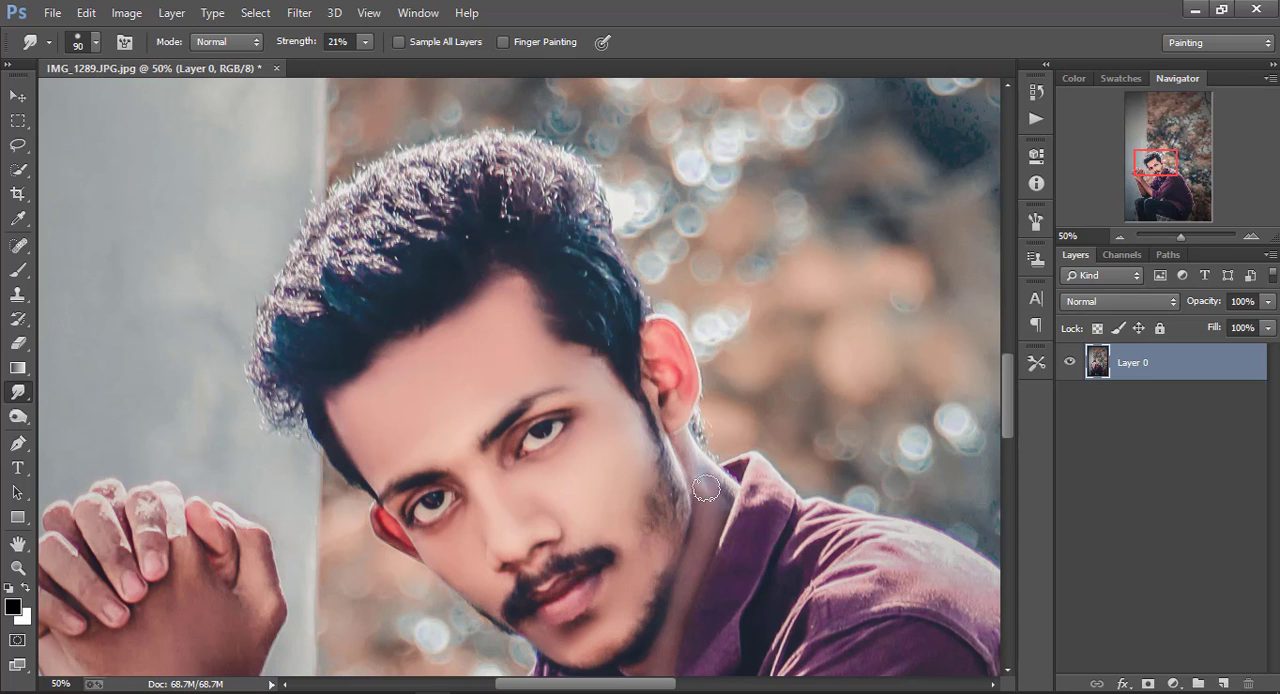
{"action": "scroll", "coordinate": [676, 560], "scroll_direction": "down", "scroll_amount": 1}
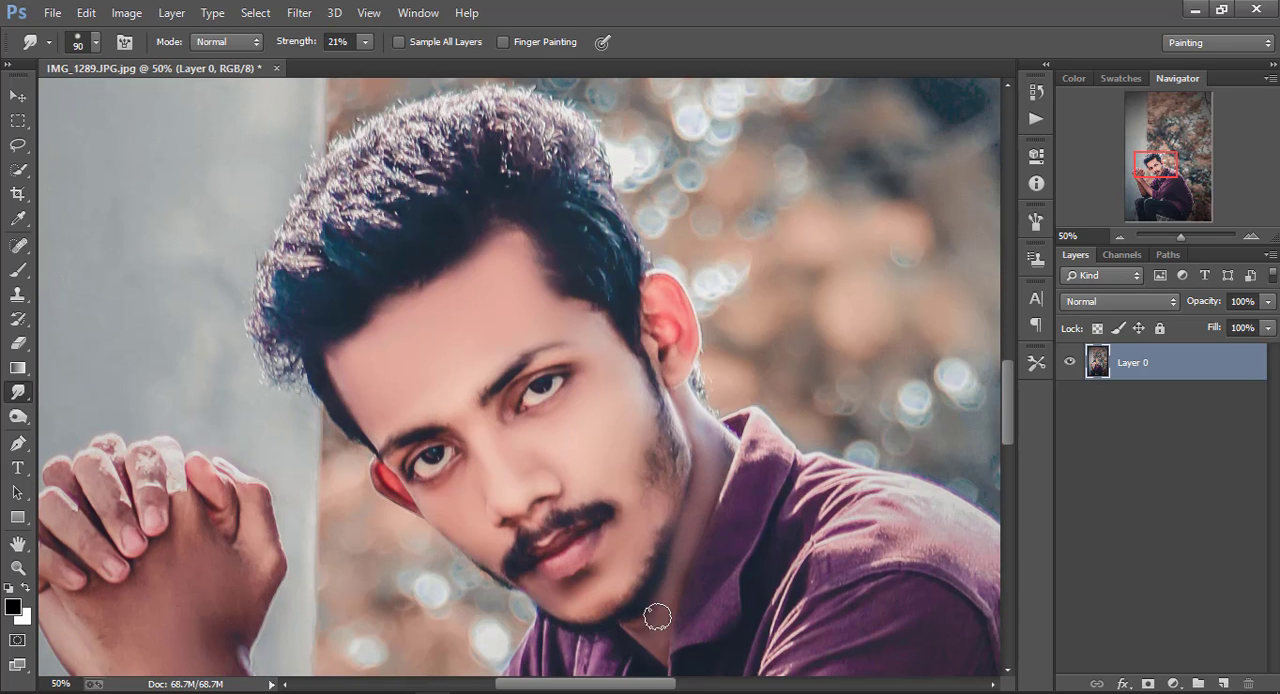
Smudge the skin of the forearms and clasped hands smooth with brush sizes 250 and 175
{"action": "key", "text": "ctrl+minus"}
{"action": "key", "text": "ctrl+minus"}
{"action": "key", "text": "bracketright"}
{"action": "key", "text": "bracketright"}
{"action": "key", "text": "bracketright"}
{"action": "key", "text": "bracketright"}
{"action": "scroll", "coordinate": [356, 534], "scroll_direction": "down", "scroll_amount": 1}
{"action": "scroll", "coordinate": [356, 534], "scroll_direction": "down", "scroll_amount": 1}
{"action": "key", "text": "bracketright"}
{"action": "key", "text": "bracketright"}
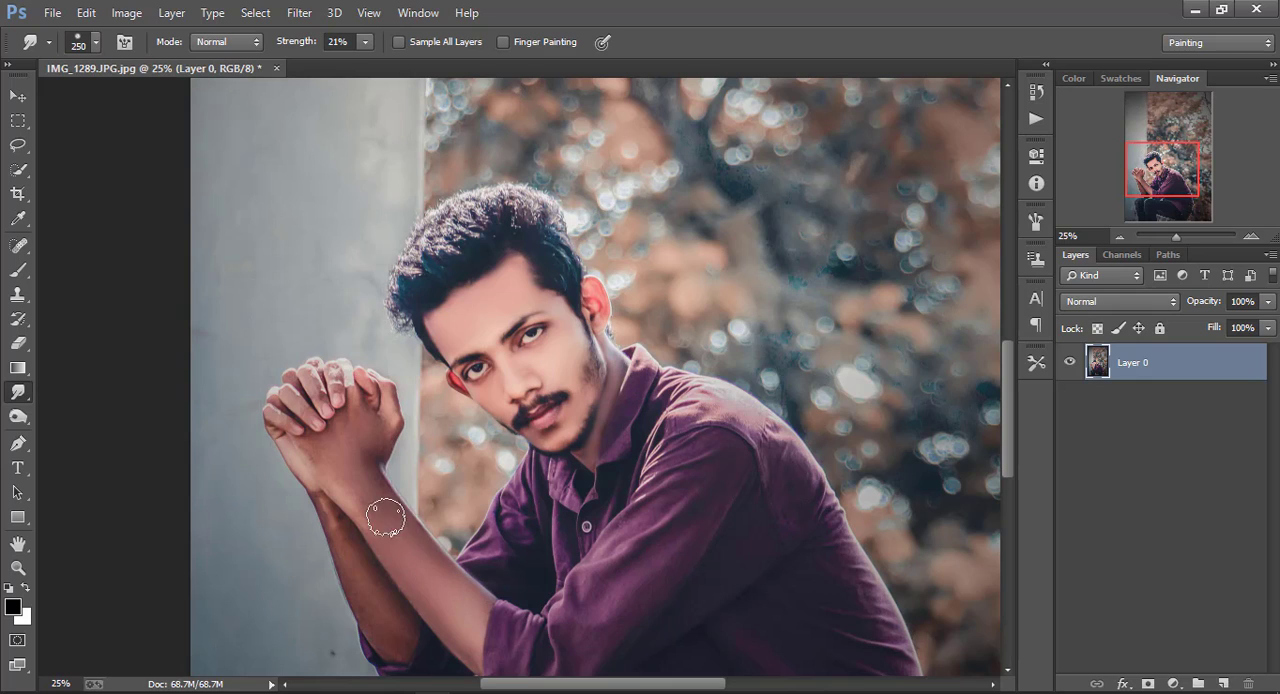
{"action": "scroll", "coordinate": [378, 538], "scroll_direction": "down", "scroll_amount": 1}
{"action": "key", "text": "bracketleft"}
{"action": "key", "text": "bracketleft"}
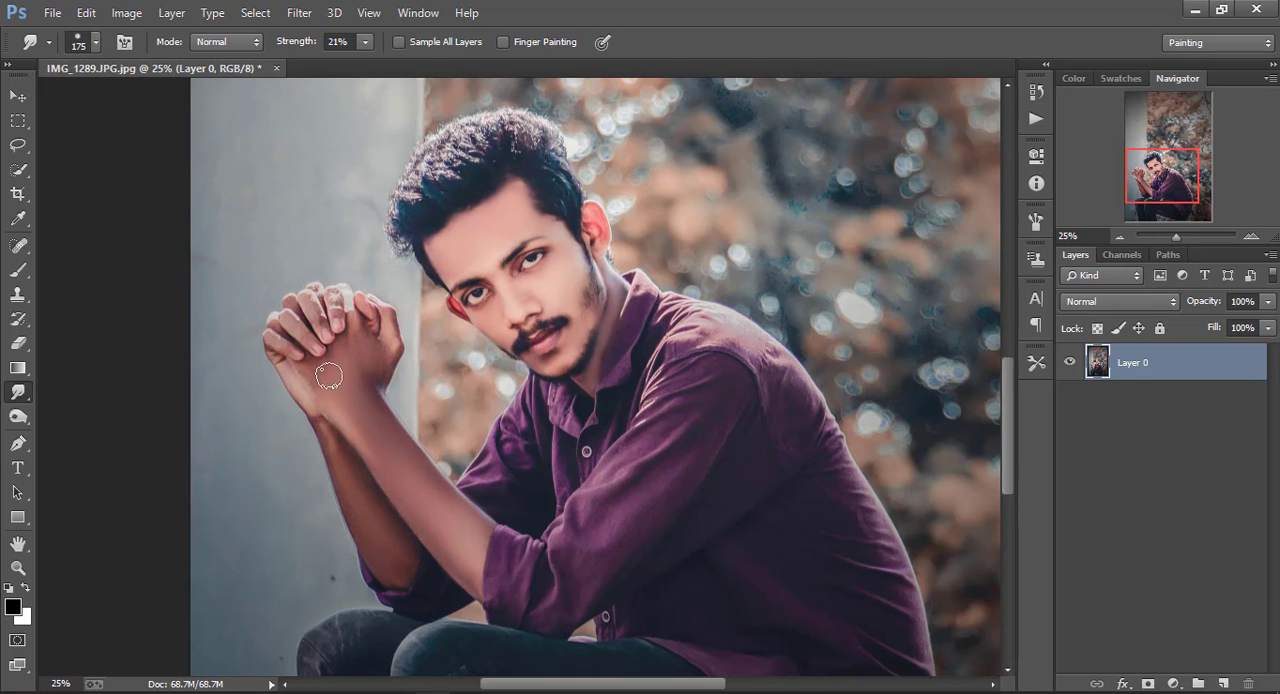
Open Layer 0 in Camera Raw's Adjustment Brush and set its contrast, highlights and clarity to 0
{"action": "key", "text": "ctrl+minus"}
{"action": "key", "text": "ctrl+minus"}
{"action": "key", "text": "ctrl+minus"}
{"action": "key", "text": "ctrl+minus"}
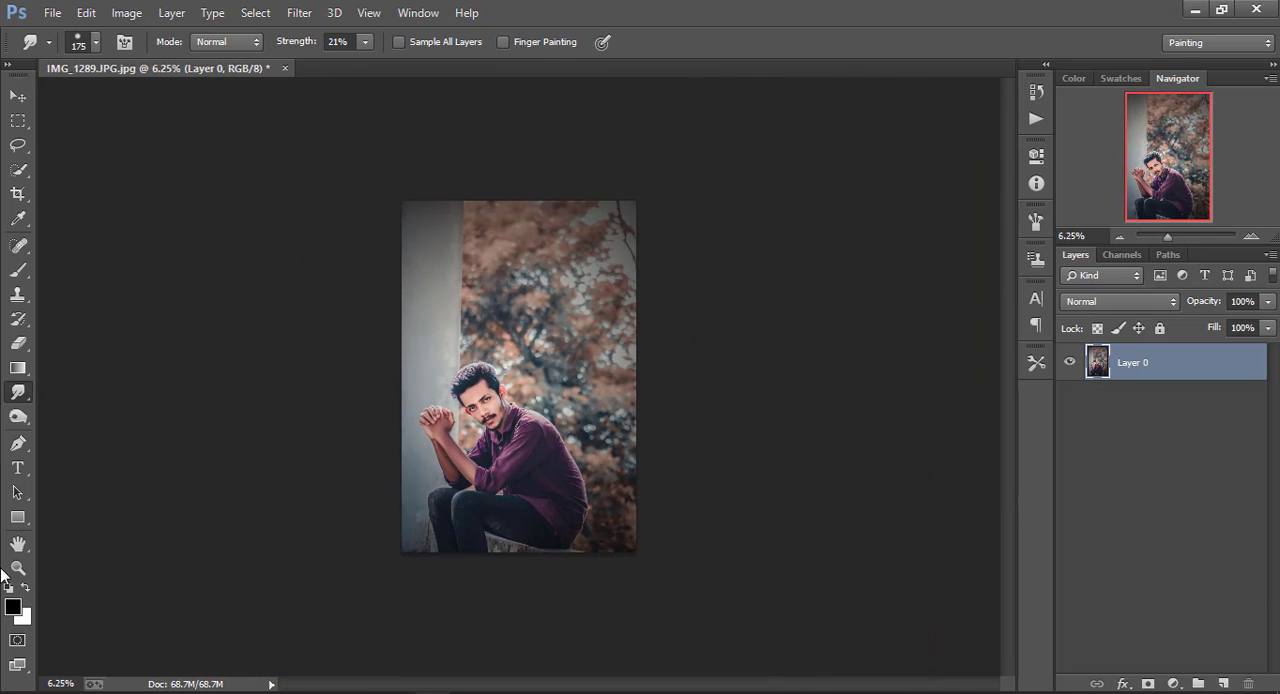
{"action": "key", "text": "z"}
{"action": "key", "text": "ctrl+0"}
{"action": "left_click", "coordinate": [299, 12]}
{"action": "left_click", "coordinate": [350, 121]}
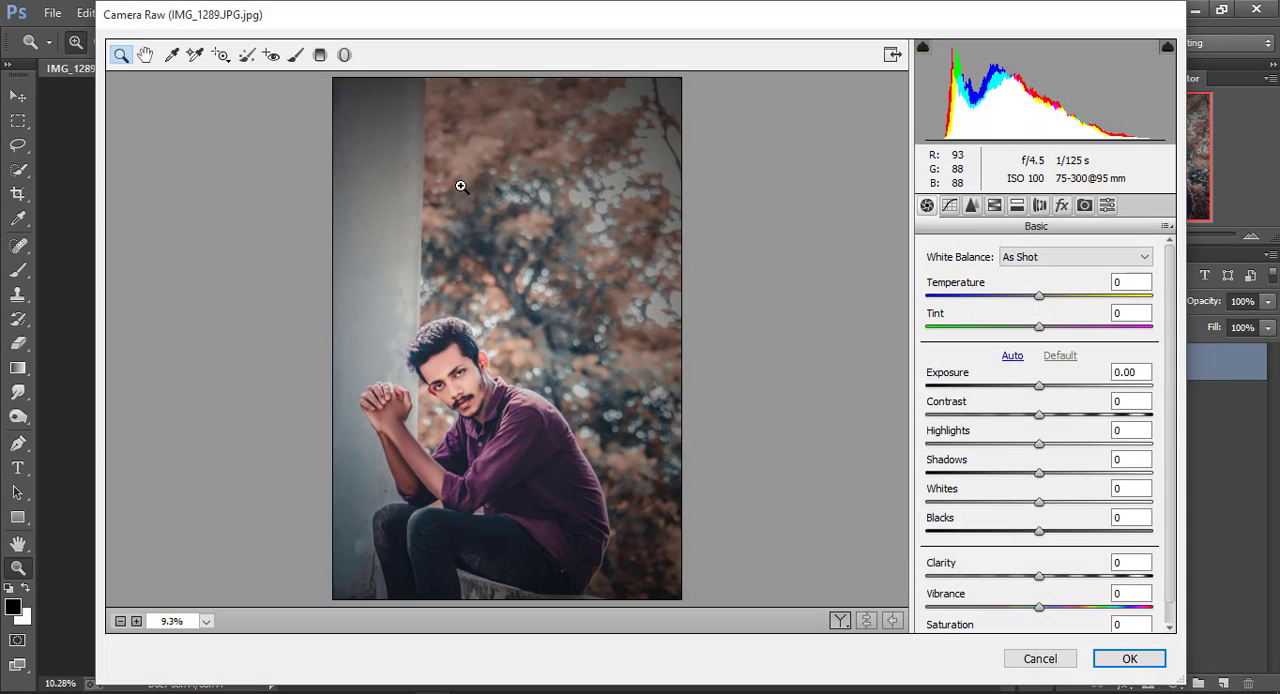
{"action": "key", "text": "k"}
{"action": "left_click", "coordinate": [1111, 361]}
{"action": "type", "text": "0"}
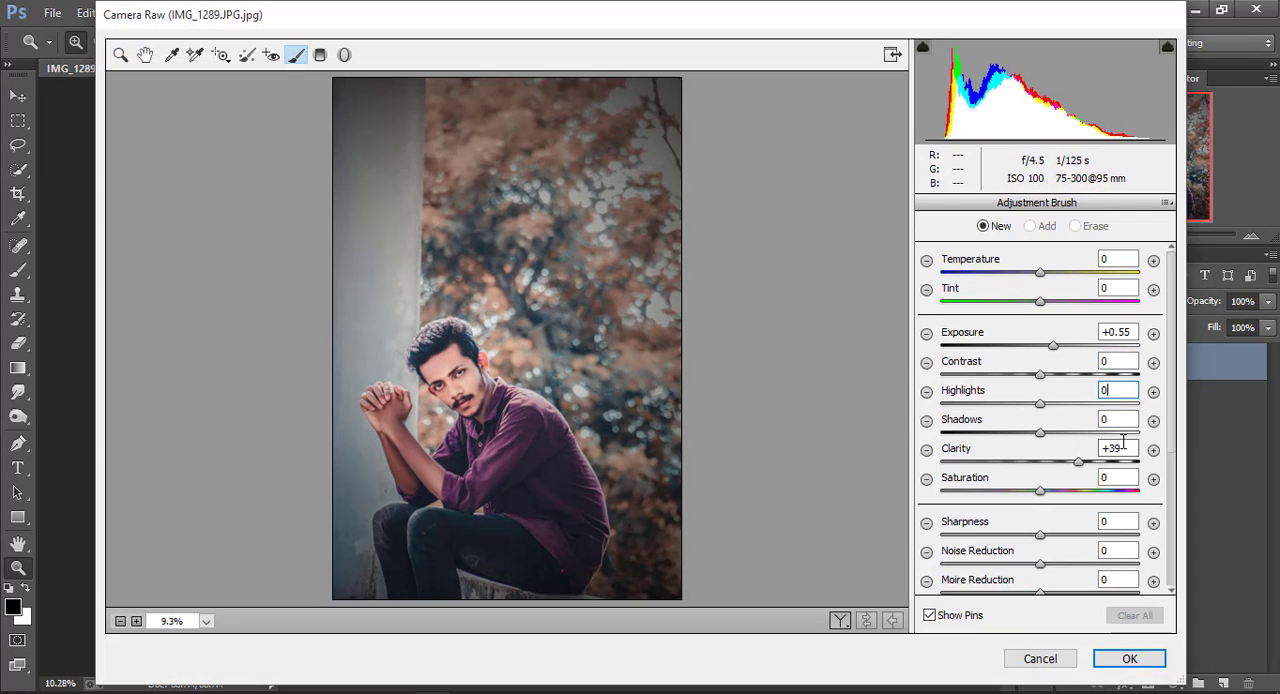
{"action": "left_click_drag", "start_coordinate": [1123, 447], "coordinate": [1078, 455]}
{"action": "type", "text": "0"}
Brush the +0.55 exposure adjustment over the man's clasped hands and forearms
{"action": "key", "text": "ctrl+plus"}
{"action": "key", "text": "ctrl+plus"}
{"action": "key", "text": "ctrl+plus"}
{"action": "left_click_drag", "start_coordinate": [357, 463], "coordinate": [420, 209]}
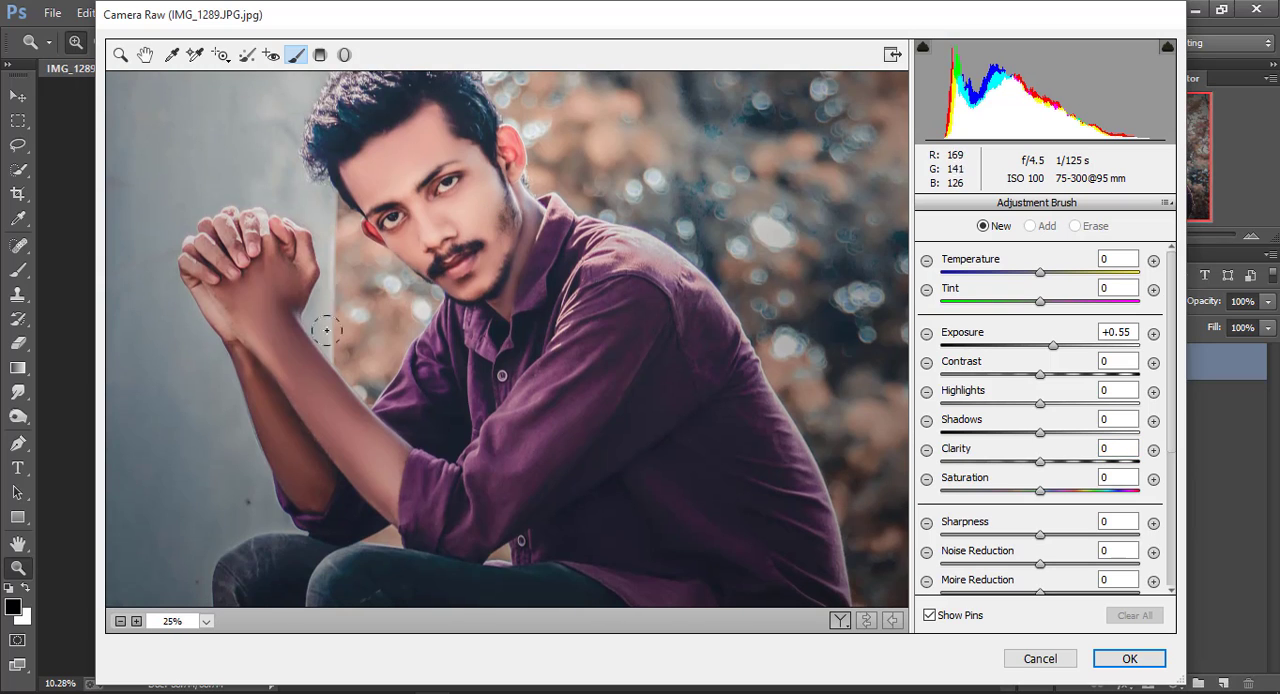
{"action": "mouse_move", "coordinate": [326, 331]}
{"action": "left_mouse_down"}
{"action": "mouse_move", "coordinate": [245, 287]}
{"action": "mouse_move", "coordinate": [291, 364]}
{"action": "mouse_move", "coordinate": [268, 292]}
{"action": "mouse_move", "coordinate": [288, 257]}
{"action": "mouse_move", "coordinate": [229, 311]}
{"action": "mouse_move", "coordinate": [383, 459]}
{"action": "mouse_move", "coordinate": [305, 361]}
{"action": "mouse_move", "coordinate": [366, 468]}
{"action": "mouse_move", "coordinate": [281, 349]}
{"action": "mouse_move", "coordinate": [260, 397]}
{"action": "mouse_move", "coordinate": [310, 475]}
{"action": "mouse_move", "coordinate": [297, 479]}
{"action": "mouse_move", "coordinate": [242, 327]}
{"action": "mouse_move", "coordinate": [240, 290]}
{"action": "left_mouse_up"}
{"action": "left_click_drag", "start_coordinate": [225, 259], "coordinate": [246, 275]}
{"action": "left_click_drag", "start_coordinate": [303, 342], "coordinate": [284, 349]}
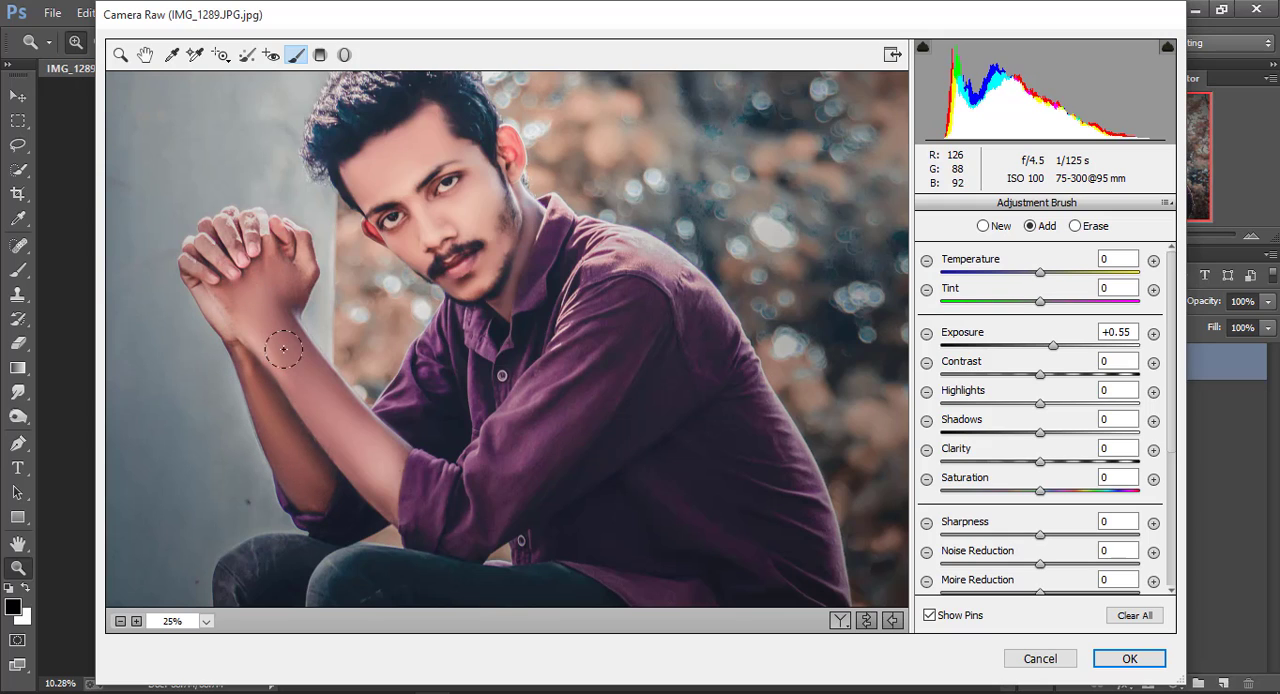
Set the brushed area's exposure to +0.60 and clarity to -36, keeping contrast and saturation at 0
{"action": "left_click_drag", "start_coordinate": [1056, 347], "coordinate": [1056, 375]}
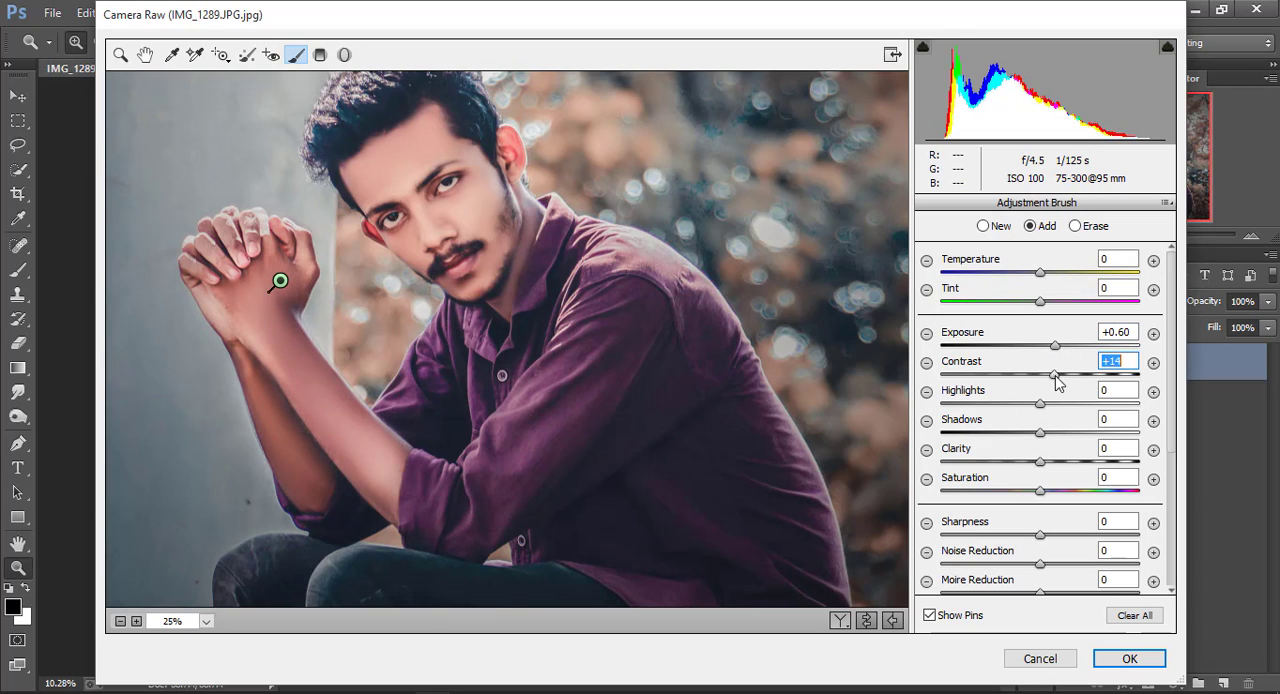
{"action": "type", "text": "0"}
{"action": "mouse_move", "coordinate": [1041, 461]}
{"action": "left_mouse_down"}
{"action": "mouse_move", "coordinate": [1134, 461]}
{"action": "mouse_move", "coordinate": [1005, 463]}
{"action": "left_mouse_up"}
{"action": "double_click", "coordinate": [1054, 461]}
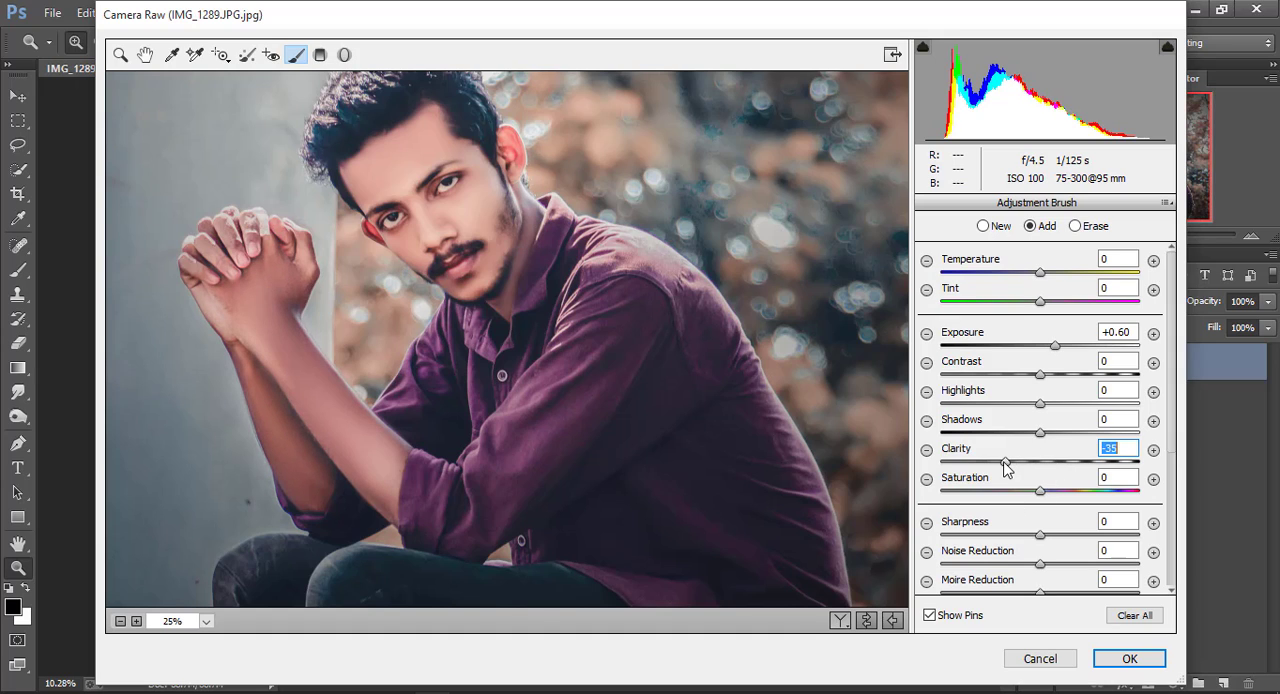
{"action": "double_click", "coordinate": [1041, 494]}
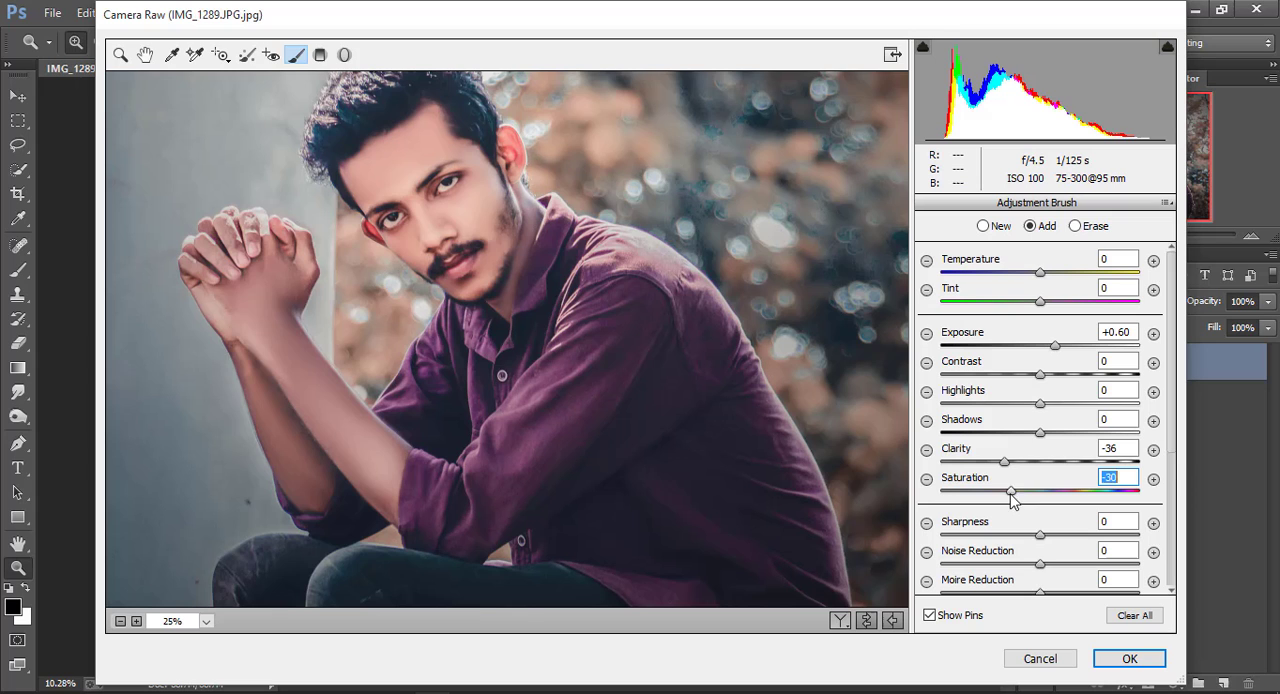
Apply the Camera Raw adjustments and smooth Layer 0's skin with the Portraiture filter's Smoothing: High preset
{"action": "left_click", "coordinate": [1121, 662]}
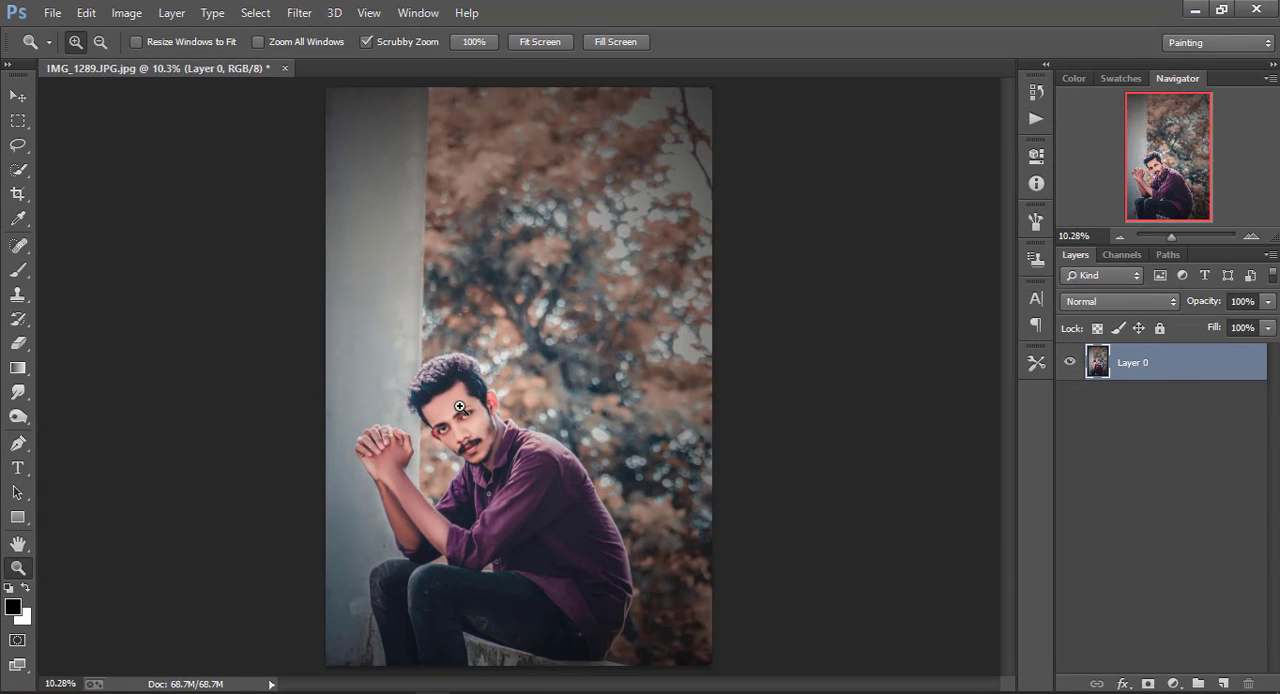
{"action": "left_click", "coordinate": [299, 13]}
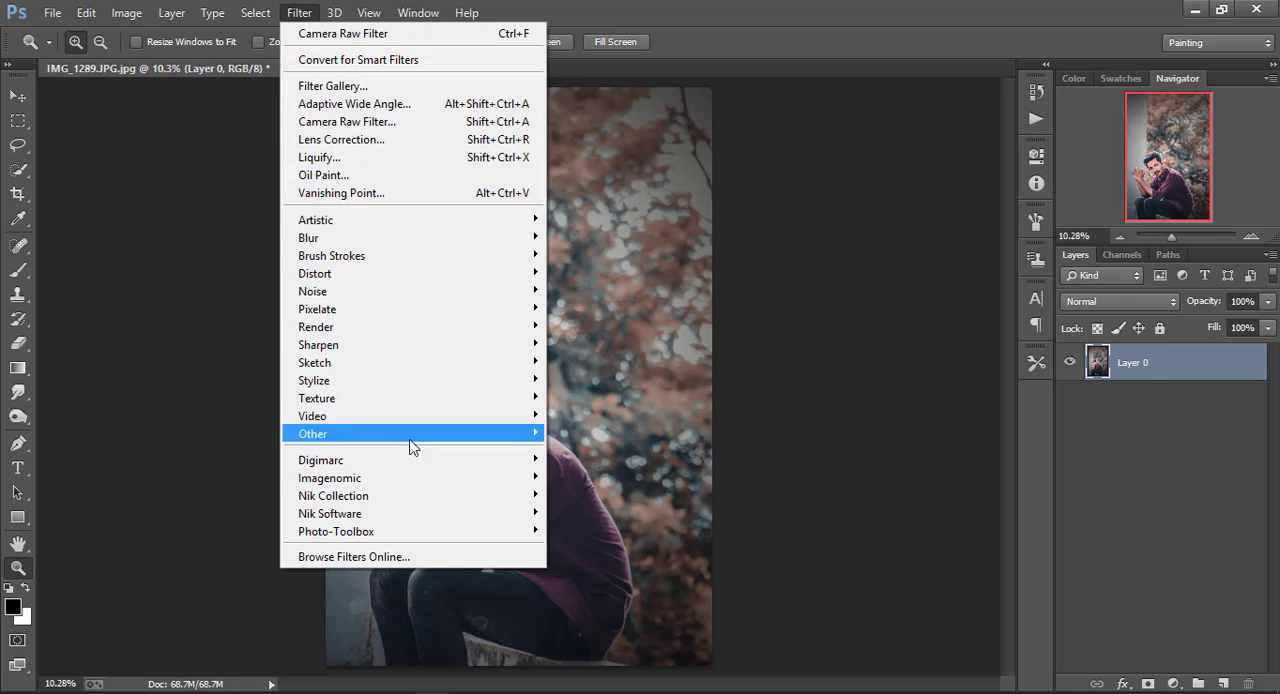
{"action": "mouse_move", "coordinate": [460, 478]}
{"action": "left_click", "coordinate": [600, 494]}
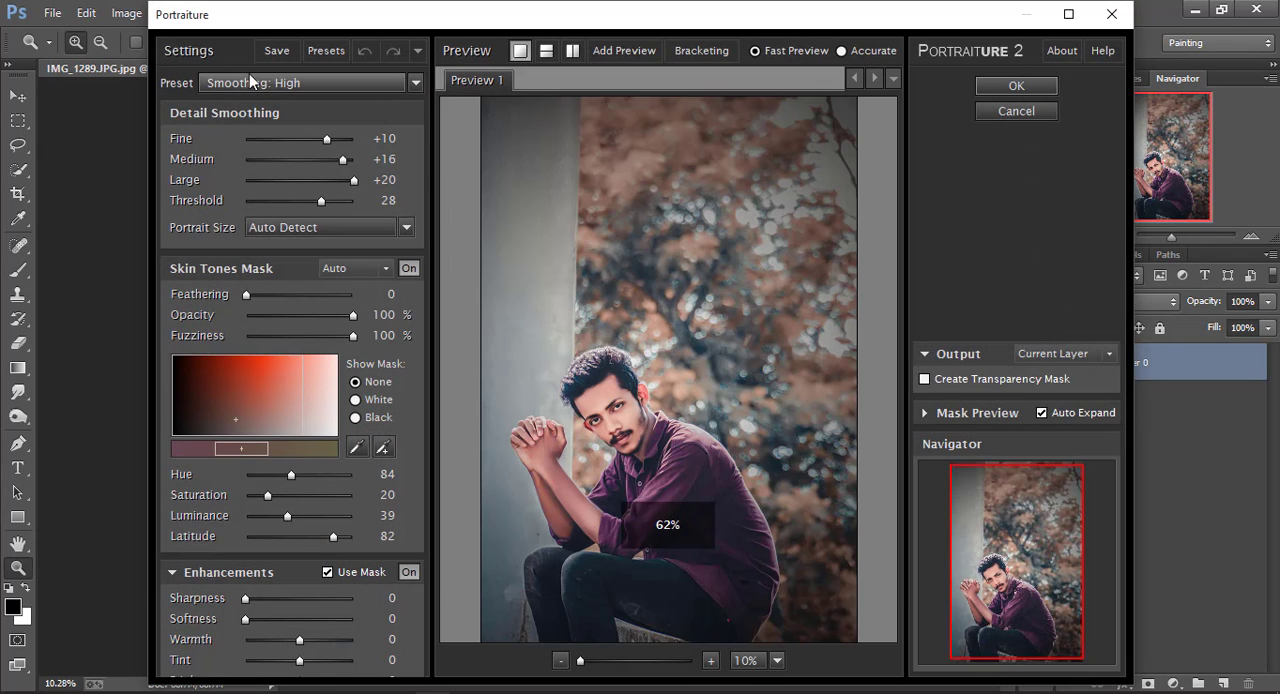
{"action": "left_click", "coordinate": [322, 81]}
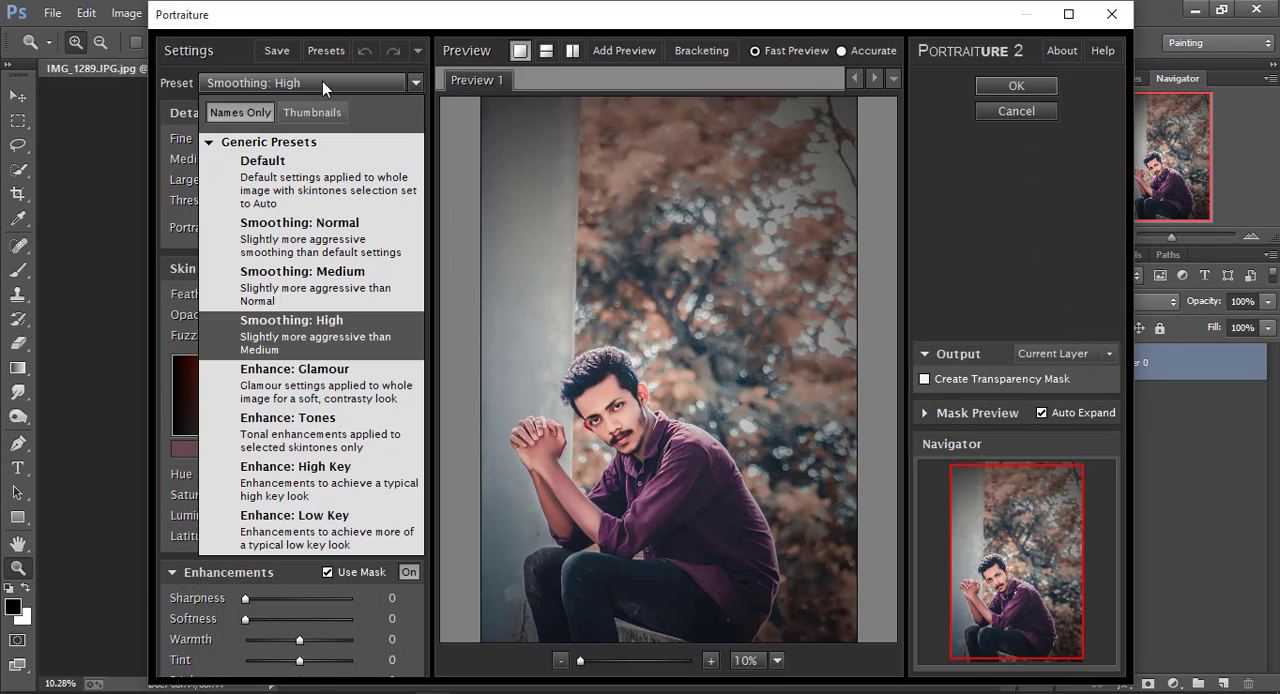
{"action": "left_click", "coordinate": [325, 330]}
{"action": "left_click", "coordinate": [1016, 86]}
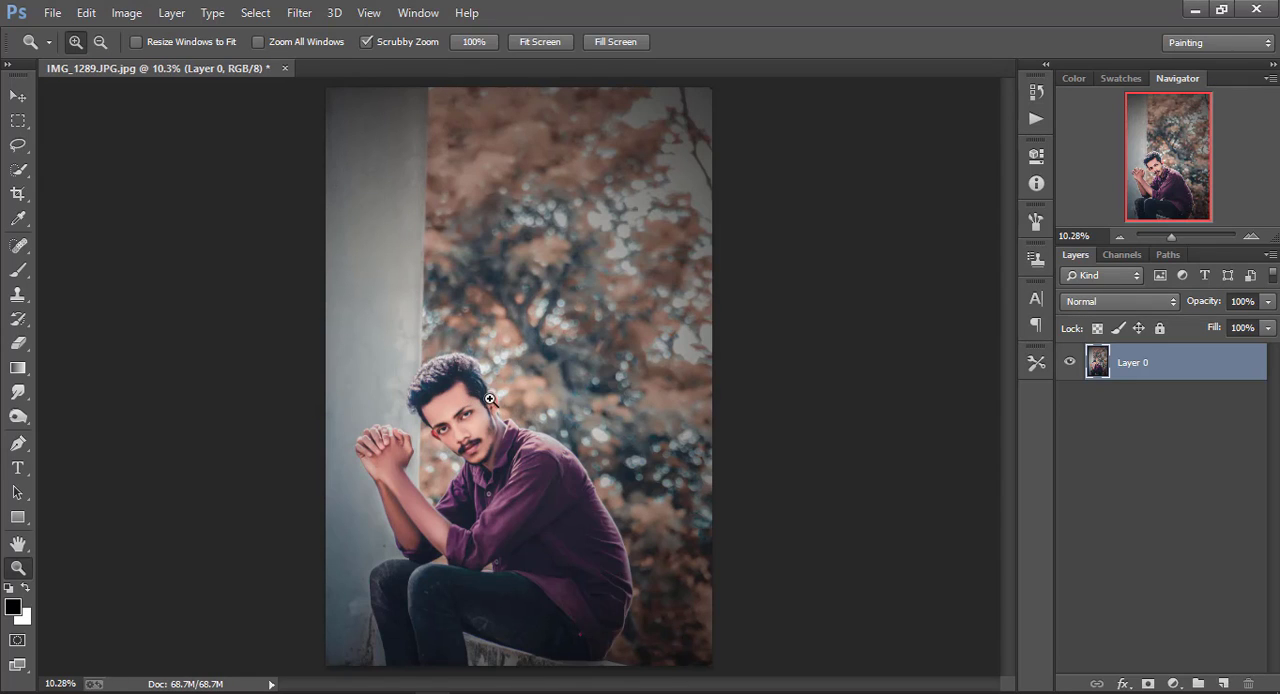
Examine the smoothed face and hands up close, and return to viewing the whole photo
{"action": "right_click", "coordinate": [464, 407]}
{"action": "left_click", "coordinate": [485, 423]}
{"action": "left_click", "coordinate": [461, 419]}
{"action": "left_click", "coordinate": [460, 422]}
{"action": "right_click", "coordinate": [415, 341]}
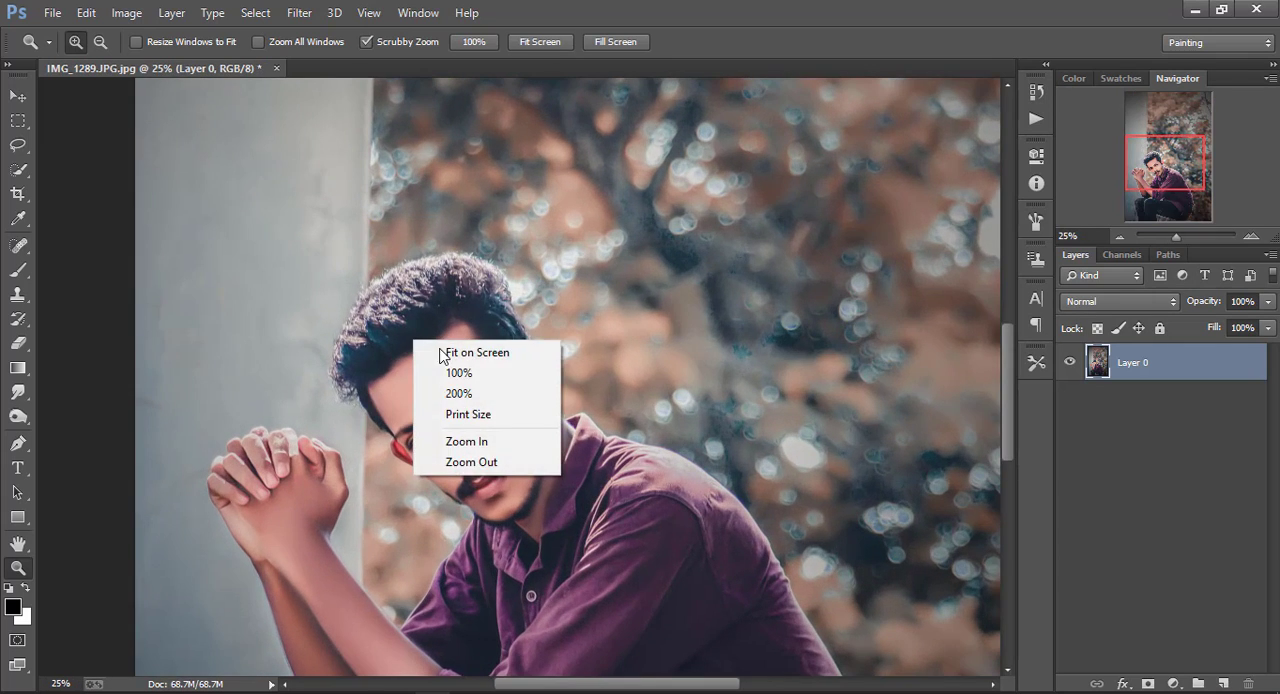
{"action": "left_click", "coordinate": [447, 354]}
{"action": "left_click", "coordinate": [456, 349], "text": "alt"}
{"action": "right_click", "coordinate": [456, 323]}
{"action": "left_click", "coordinate": [490, 337]}
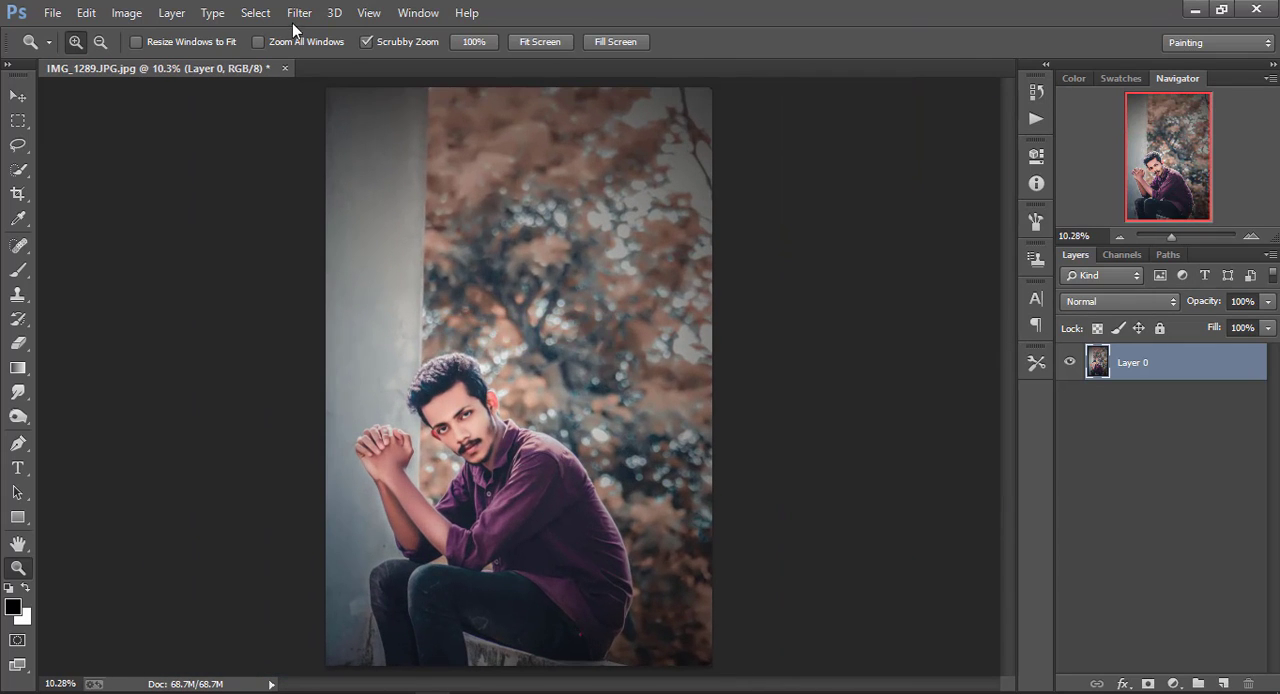
Open the flare image Abir 01.jpg from the Lens Flare Light folder inside Abir EditS Png on the H: drive
{"action": "left_click", "coordinate": [54, 13]}
{"action": "left_click", "coordinate": [80, 51]}
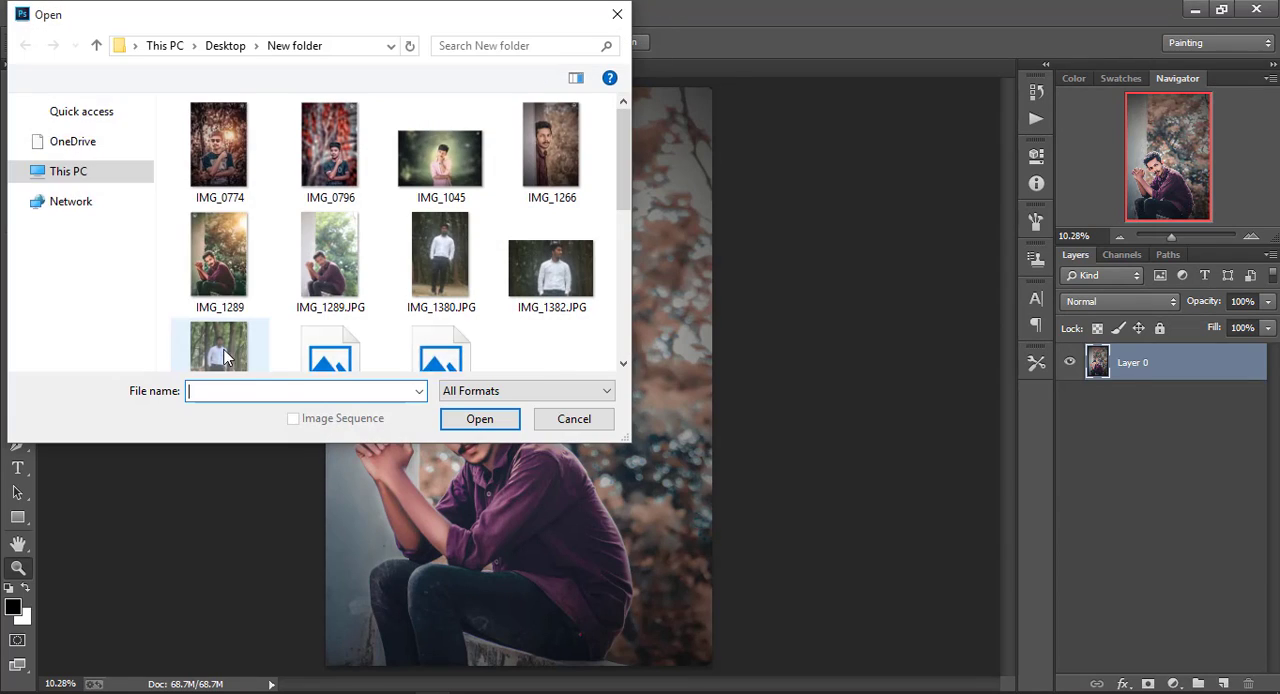
{"action": "left_click", "coordinate": [88, 358]}
{"action": "double_click", "coordinate": [225, 126]}
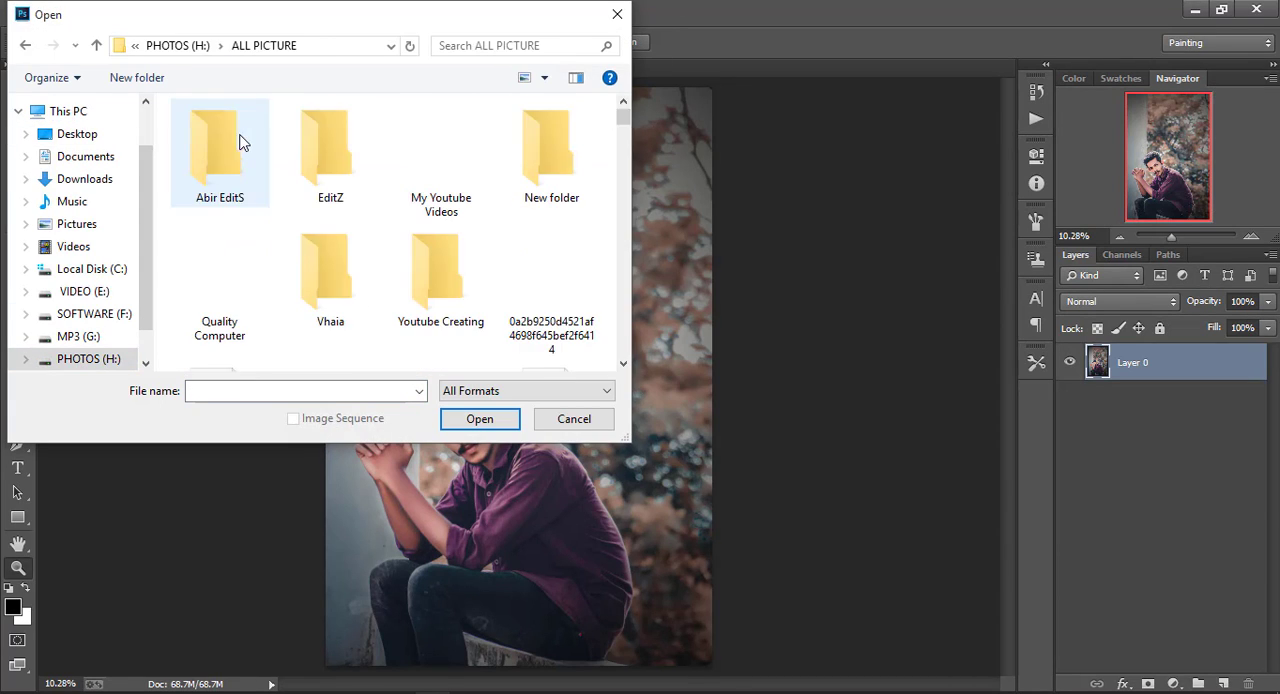
{"action": "double_click", "coordinate": [243, 143]}
{"action": "double_click", "coordinate": [237, 152]}
{"action": "left_click", "coordinate": [96, 45]}
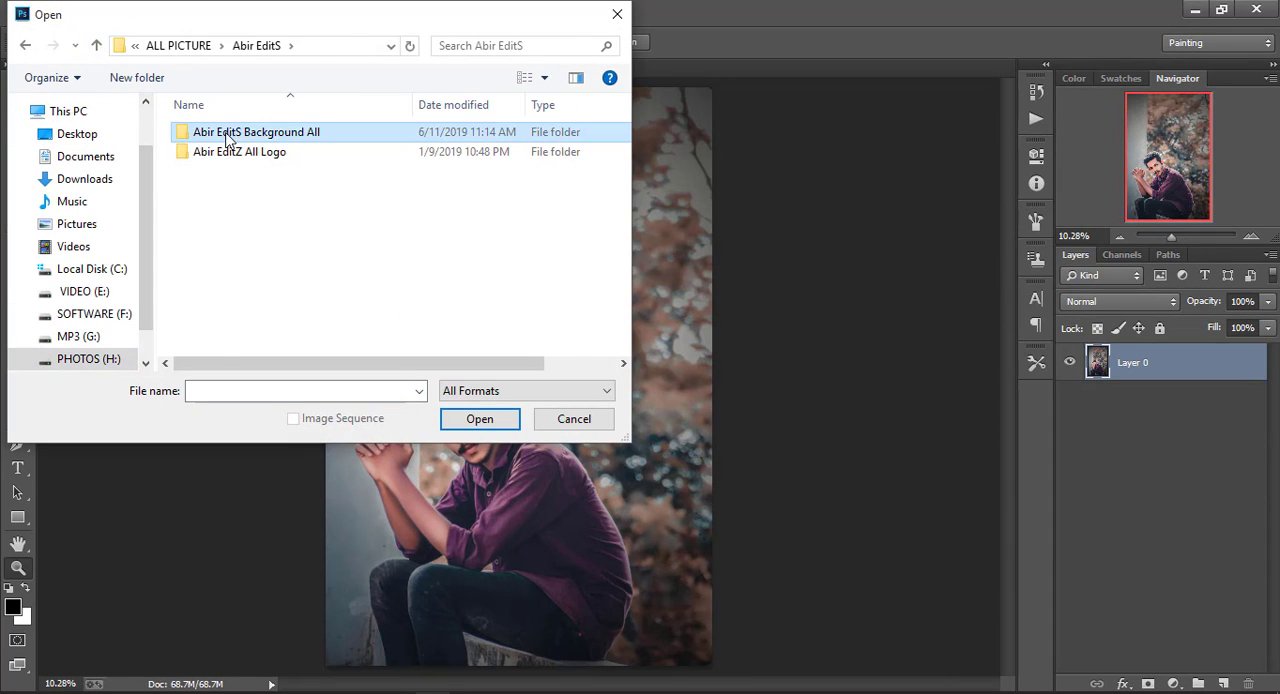
{"action": "double_click", "coordinate": [212, 132]}
{"action": "double_click", "coordinate": [230, 211]}
{"action": "scroll", "coordinate": [260, 262], "scroll_direction": "down", "scroll_amount": 4}
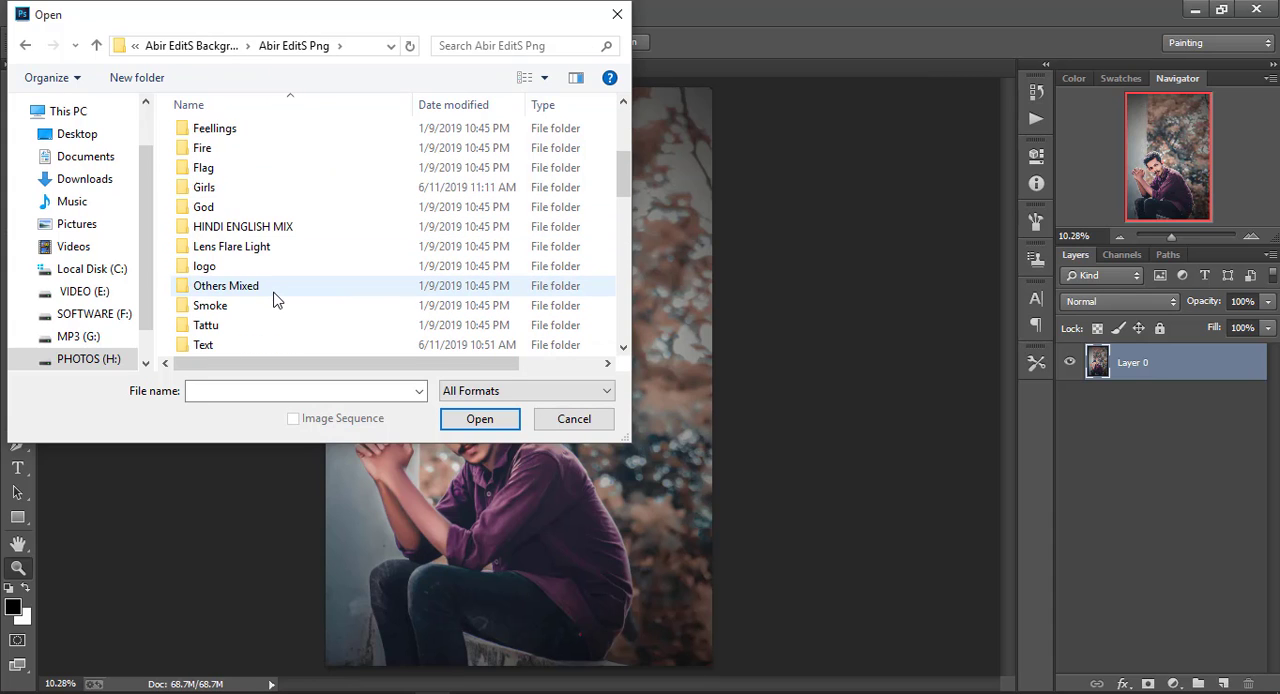
{"action": "double_click", "coordinate": [231, 246]}
{"action": "left_click", "coordinate": [194, 157]}
{"action": "left_click", "coordinate": [476, 418]}
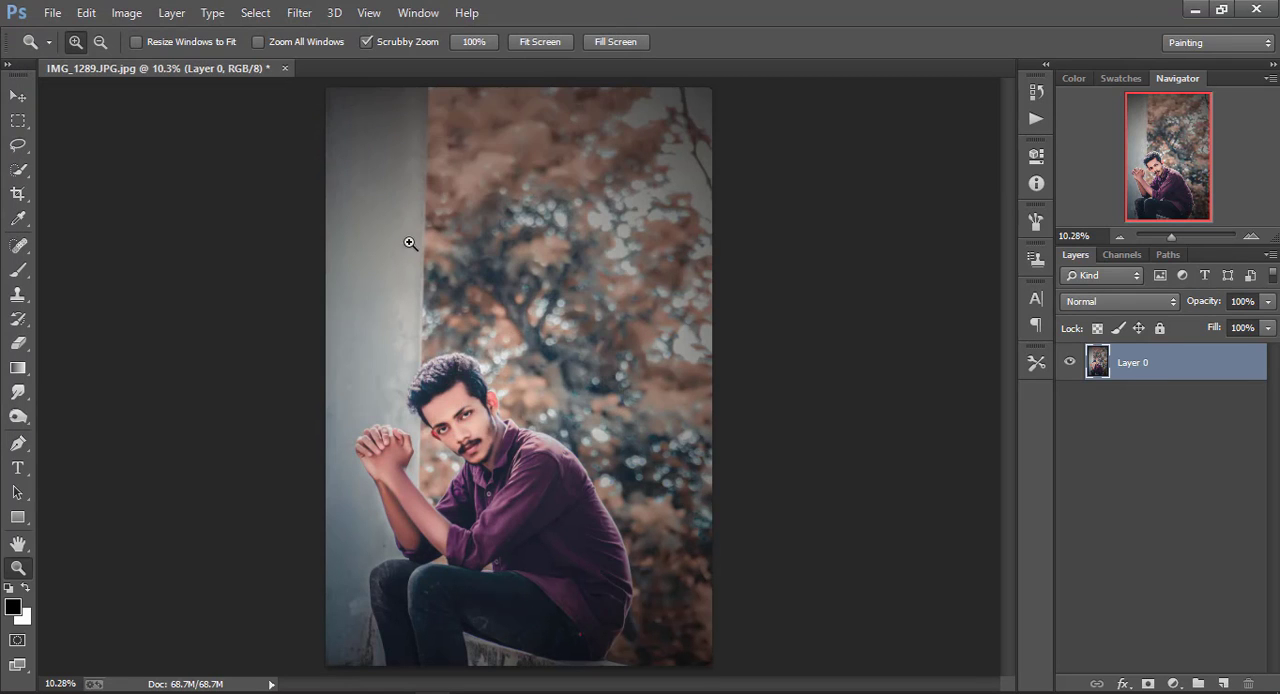
Copy the flare image into the IMG_1289.JPG document as a new layer and set its blend mode to Screen
{"action": "left_click", "coordinate": [22, 97]}
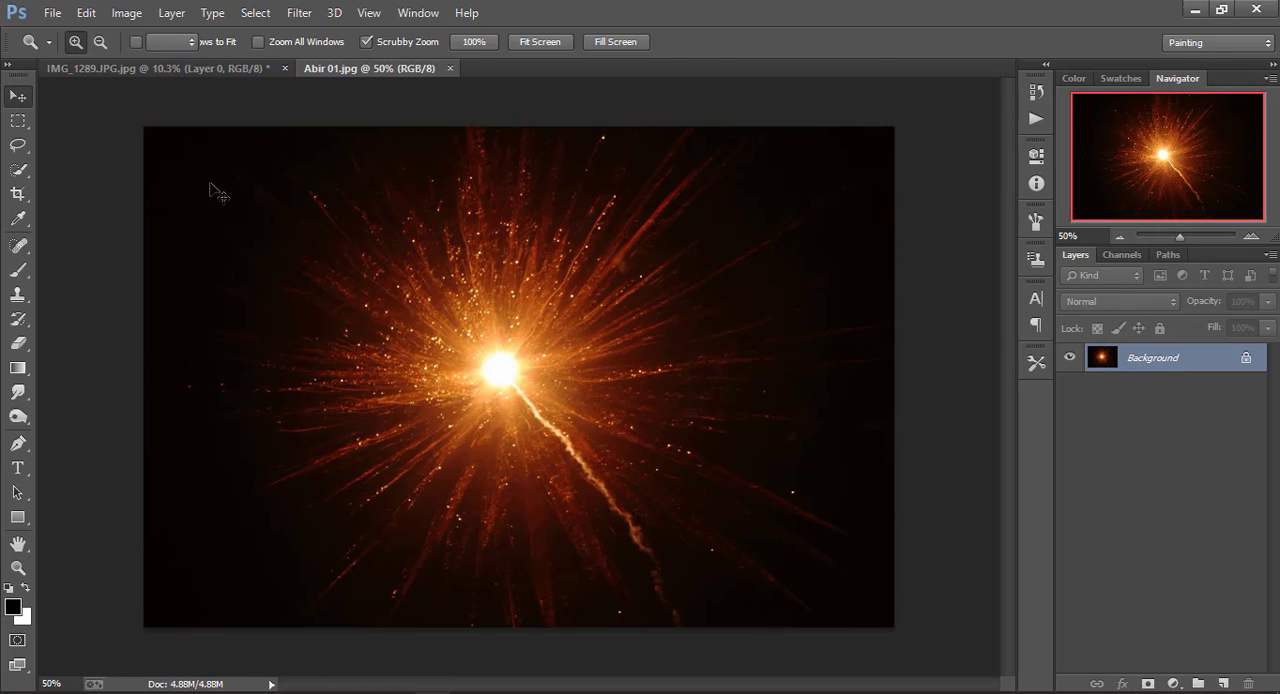
{"action": "left_click_drag", "start_coordinate": [170, 75], "coordinate": [1077, 4]}
{"action": "left_click", "coordinate": [1120, 301]}
{"action": "left_click", "coordinate": [1094, 162]}
Enlarge the flare layer to about 940% and place its bright centre at the photo's upper-right corner
{"action": "left_click_drag", "start_coordinate": [603, 402], "coordinate": [690, 344]}
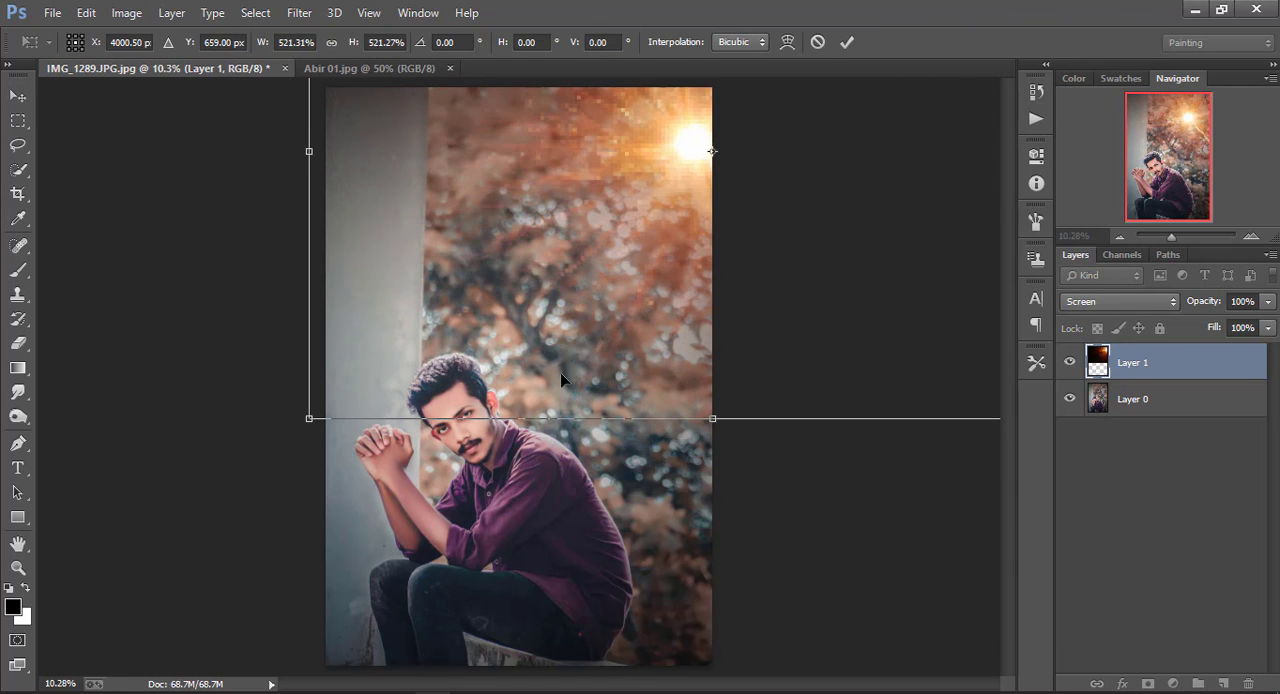
{"action": "left_click_drag", "start_coordinate": [308, 419], "coordinate": [38, 690]}
{"action": "left_click_drag", "start_coordinate": [173, 545], "coordinate": [202, 520]}
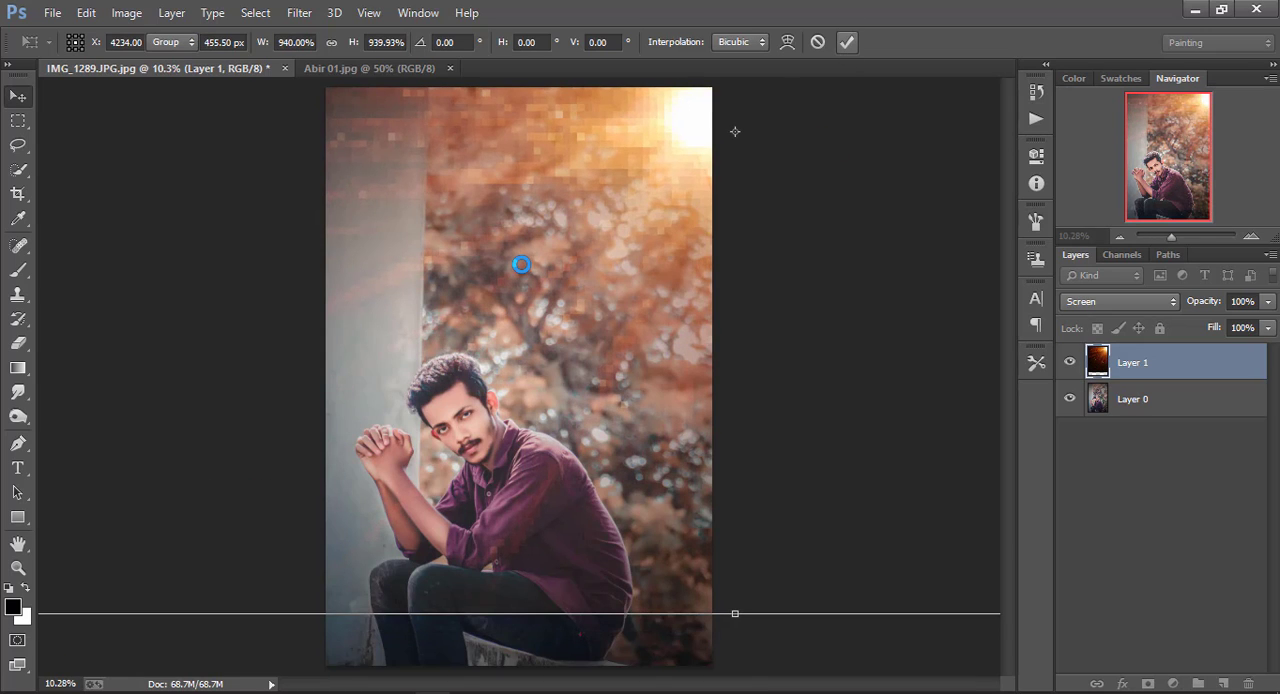
{"action": "key", "text": "Return"}
Soften the flare layer with a Gaussian Blur of 140.5 pixels radius
{"action": "left_click", "coordinate": [299, 12]}
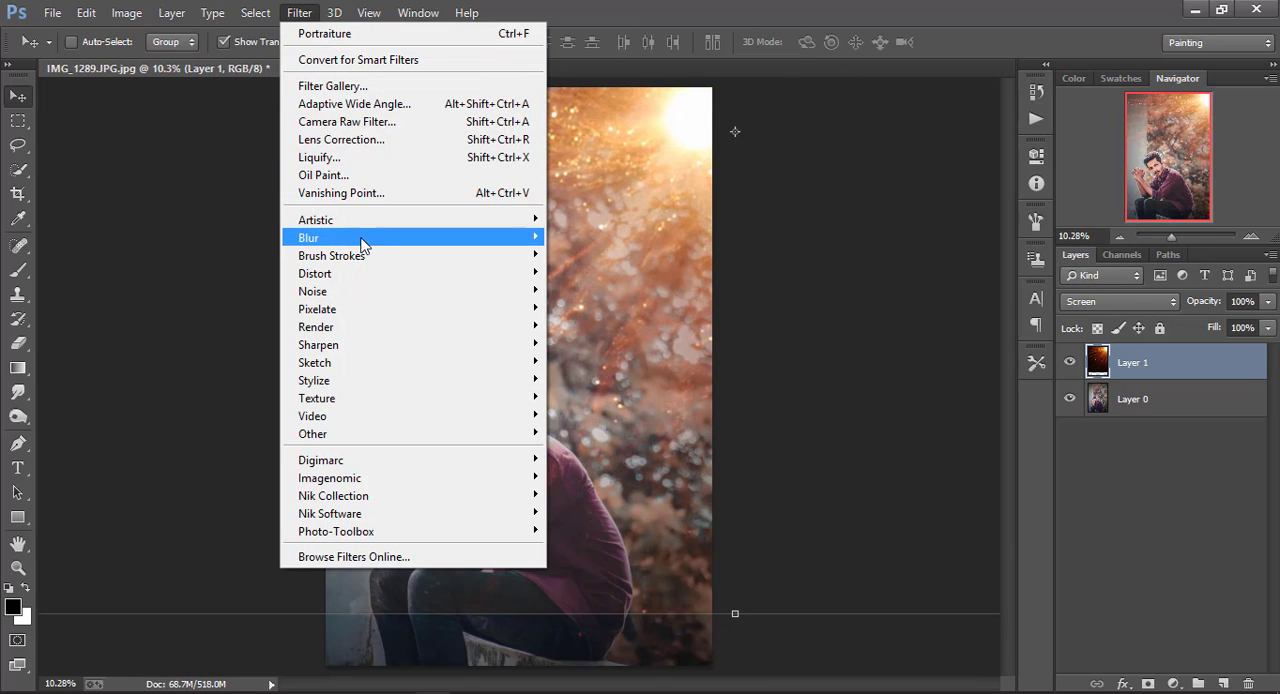
{"action": "mouse_move", "coordinate": [366, 245]}
{"action": "left_click", "coordinate": [600, 370]}
{"action": "mouse_move", "coordinate": [871, 422]}
{"action": "left_mouse_down"}
{"action": "mouse_move", "coordinate": [851, 422]}
{"action": "mouse_move", "coordinate": [882, 423]}
{"action": "left_mouse_up"}
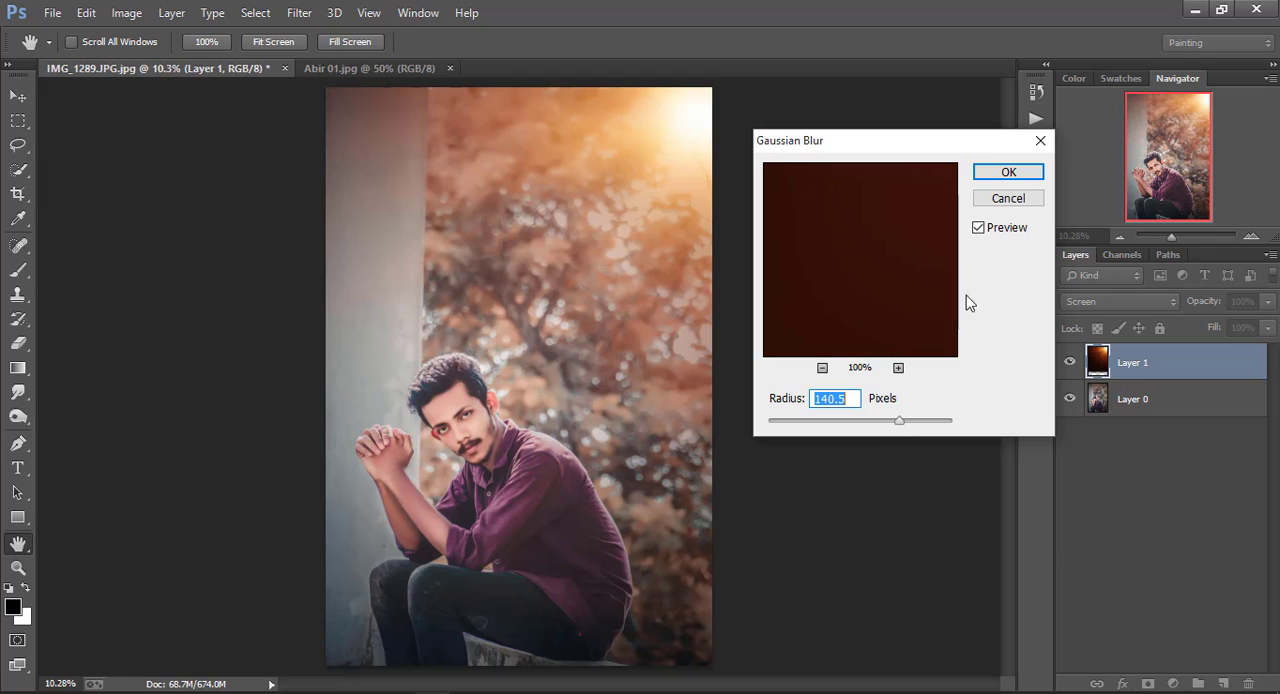
{"action": "left_click", "coordinate": [1008, 173]}
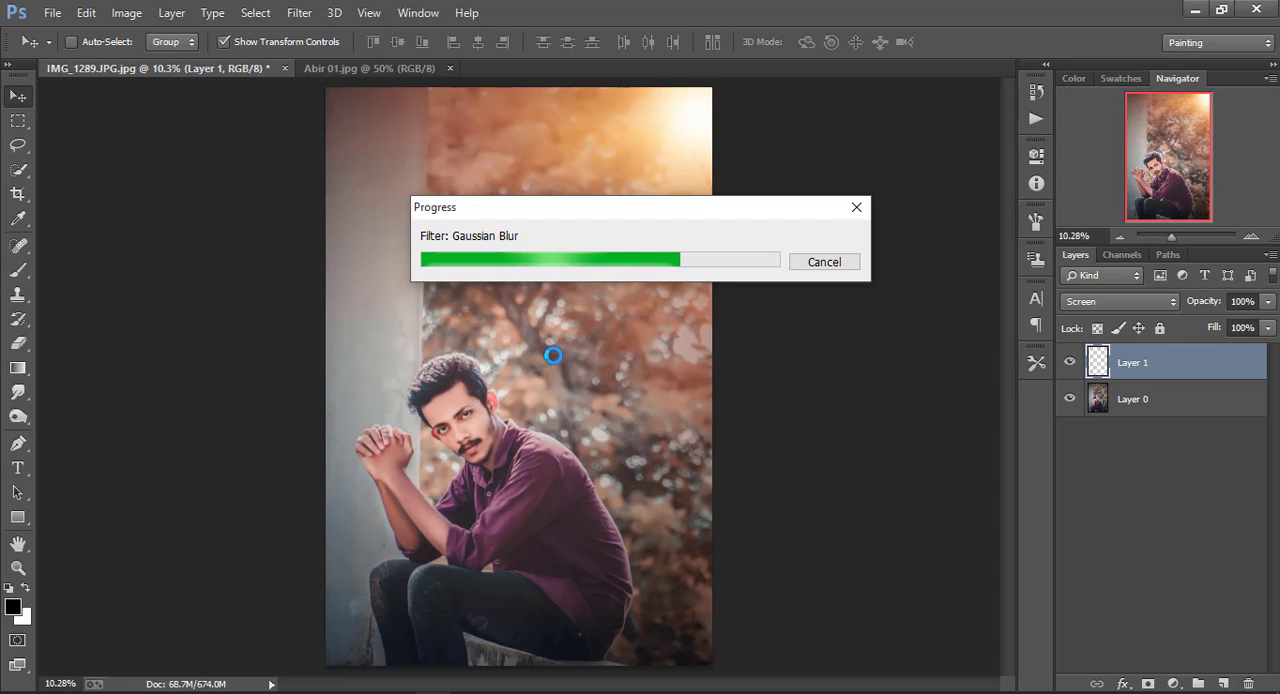
Crop the document to its existing canvas bounds to delete the flare layer's overhang
{"action": "left_click", "coordinate": [18, 194]}
{"action": "left_click", "coordinate": [497, 289]}
{"action": "left_click", "coordinate": [865, 43]}
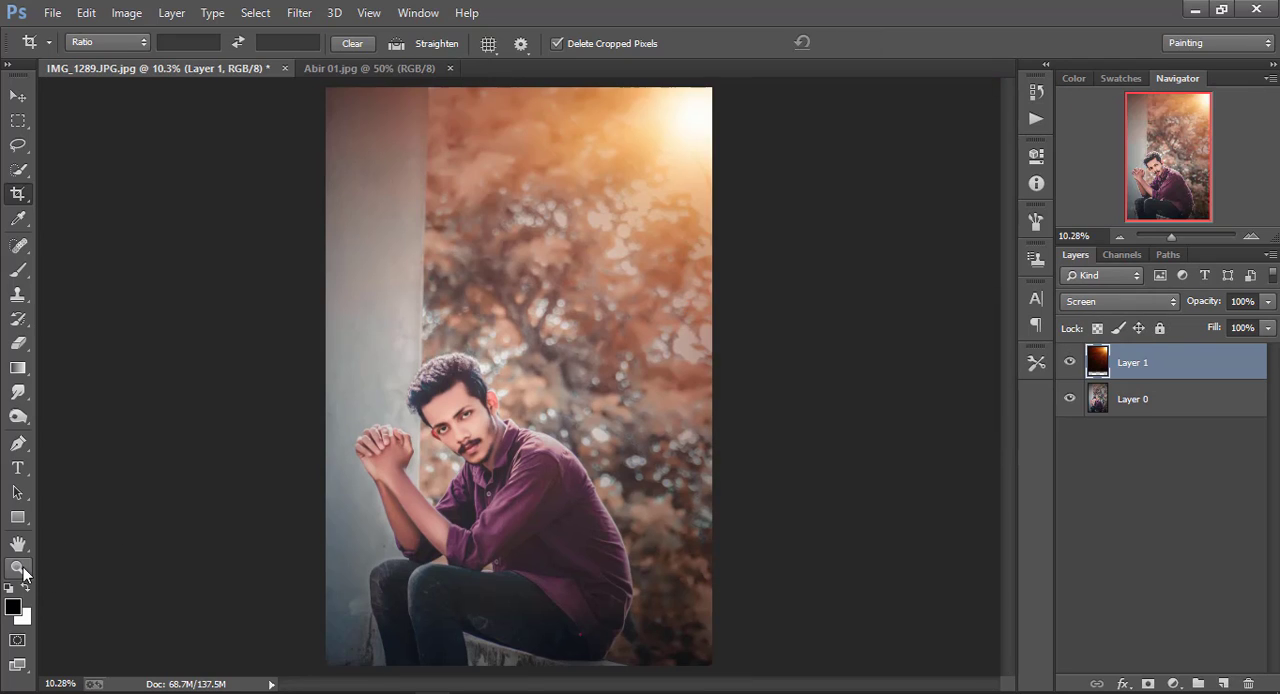
Merge the flare layer and the portrait layer into a single layer
{"action": "left_click", "coordinate": [22, 570]}
{"action": "right_click", "coordinate": [460, 295]}
{"action": "left_click", "coordinate": [523, 420]}
{"action": "key", "text": "ctrl+0"}
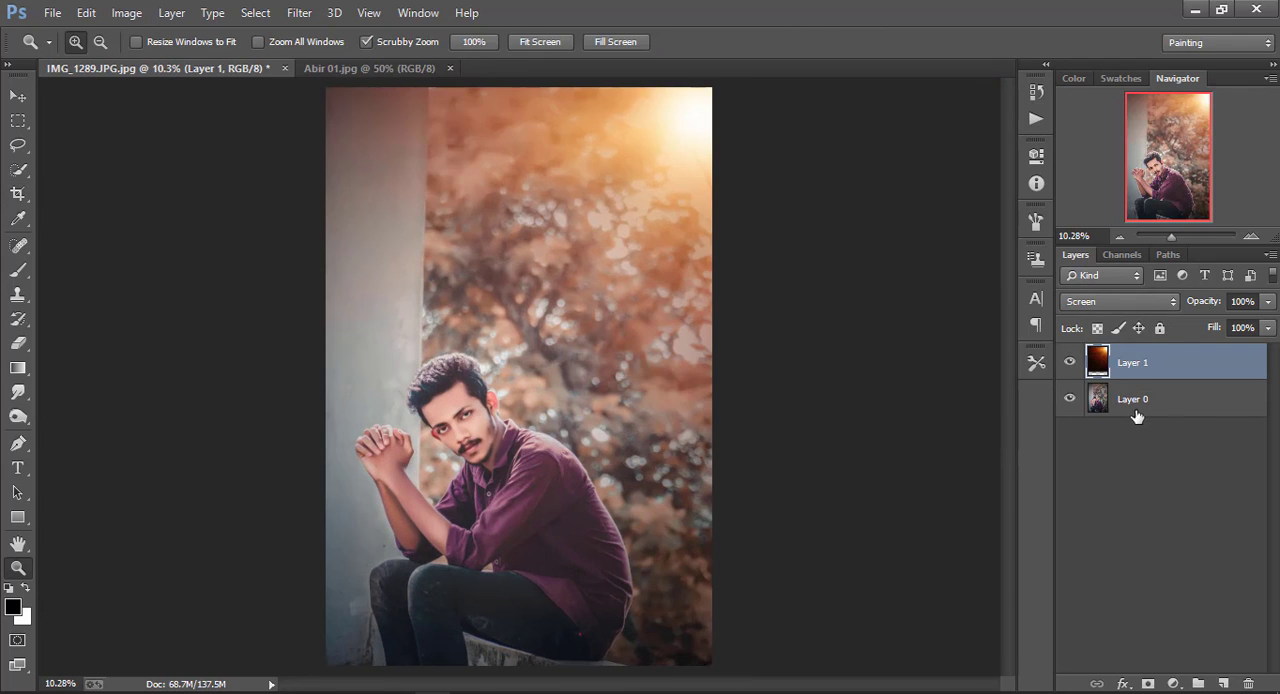
{"action": "right_click", "coordinate": [1137, 414]}
{"action": "left_click", "coordinate": [835, 566]}
{"action": "right_click", "coordinate": [530, 306]}
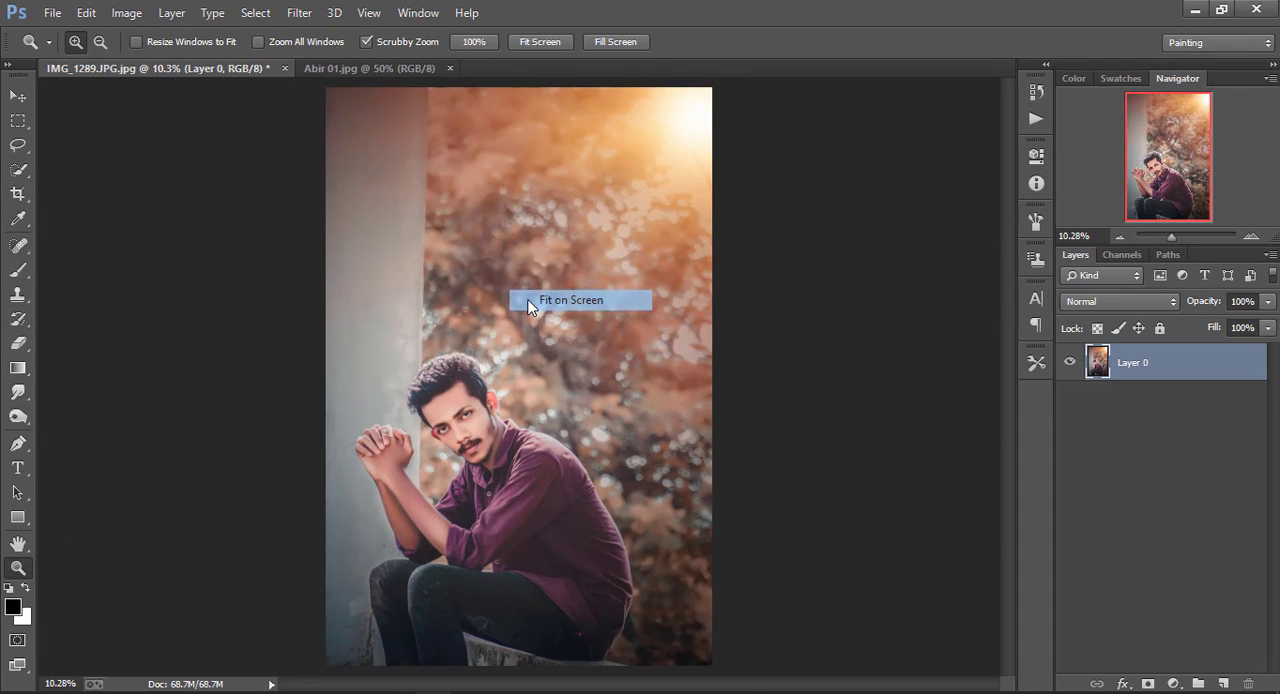
{"action": "left_click", "coordinate": [530, 306]}
Duplicate Layer 0 and add a 70 px white (ffffff) centred stroke around the copy at 100% opacity
{"action": "left_click_drag", "start_coordinate": [1189, 375], "coordinate": [1222, 683]}
{"action": "left_click", "coordinate": [86, 12]}
{"action": "left_click", "coordinate": [120, 277]}
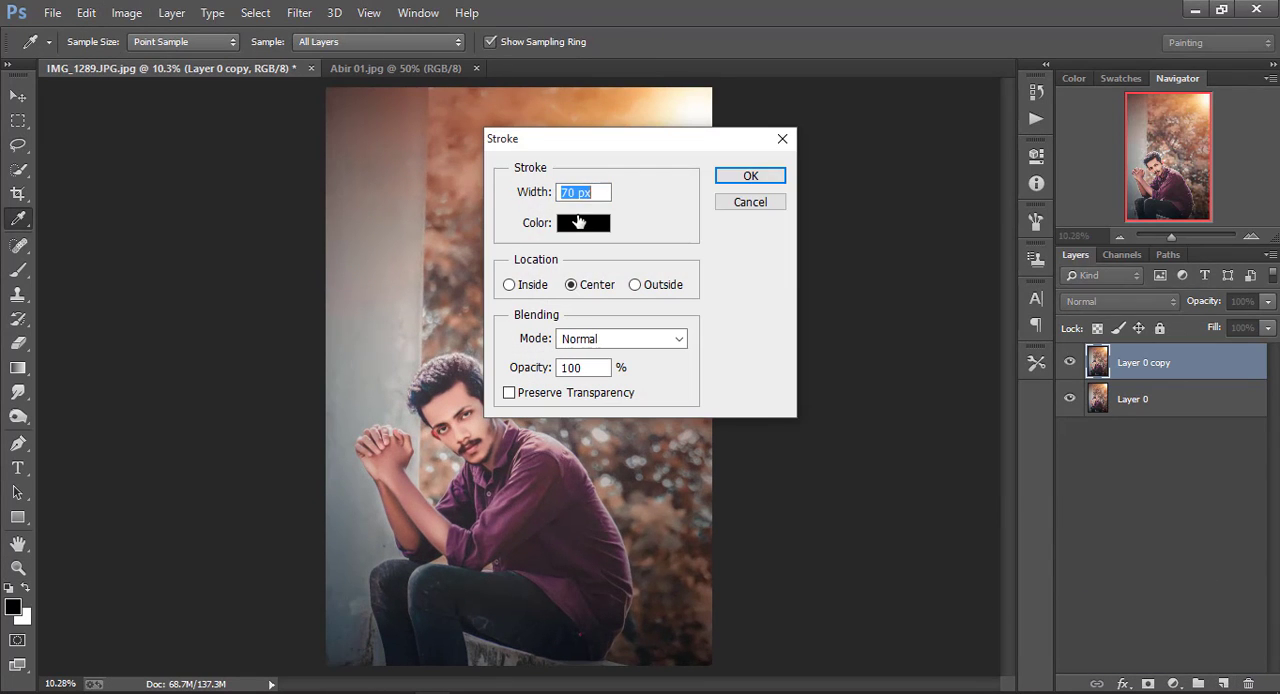
{"action": "left_click", "coordinate": [578, 222]}
{"action": "type", "text": "ffffff"}
{"action": "left_click", "coordinate": [1168, 218]}
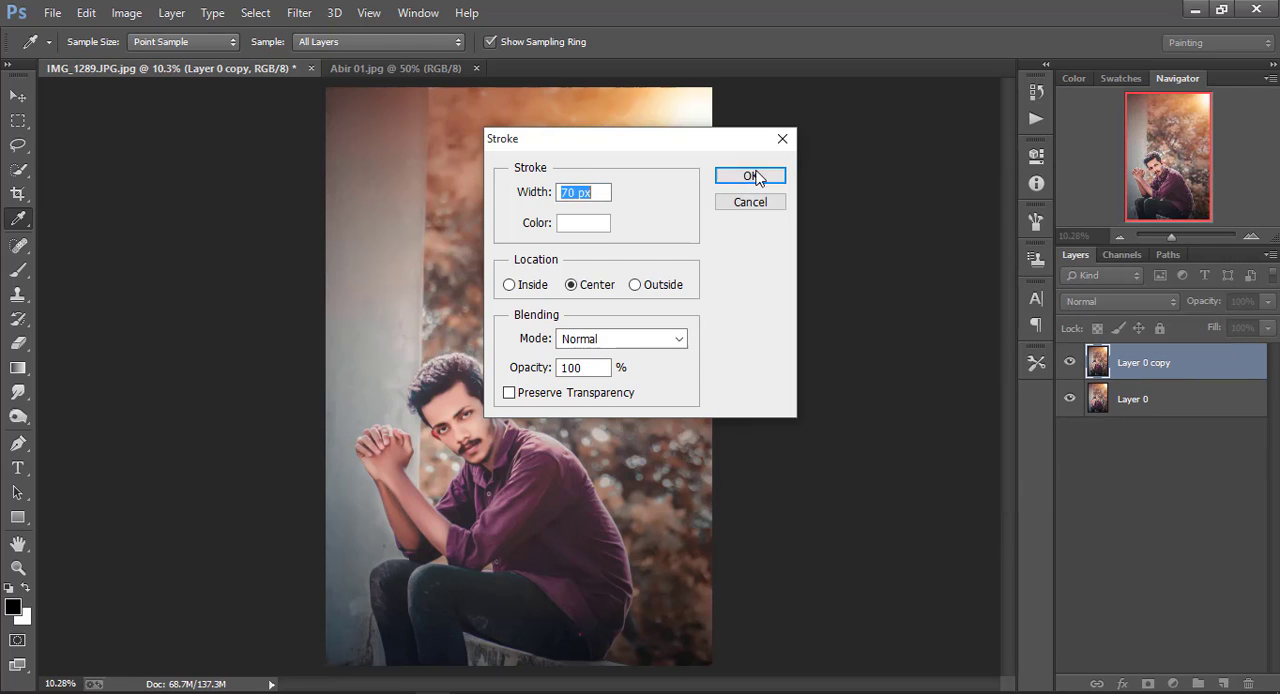
{"action": "left_click", "coordinate": [750, 176]}
{"action": "key", "text": "z"}
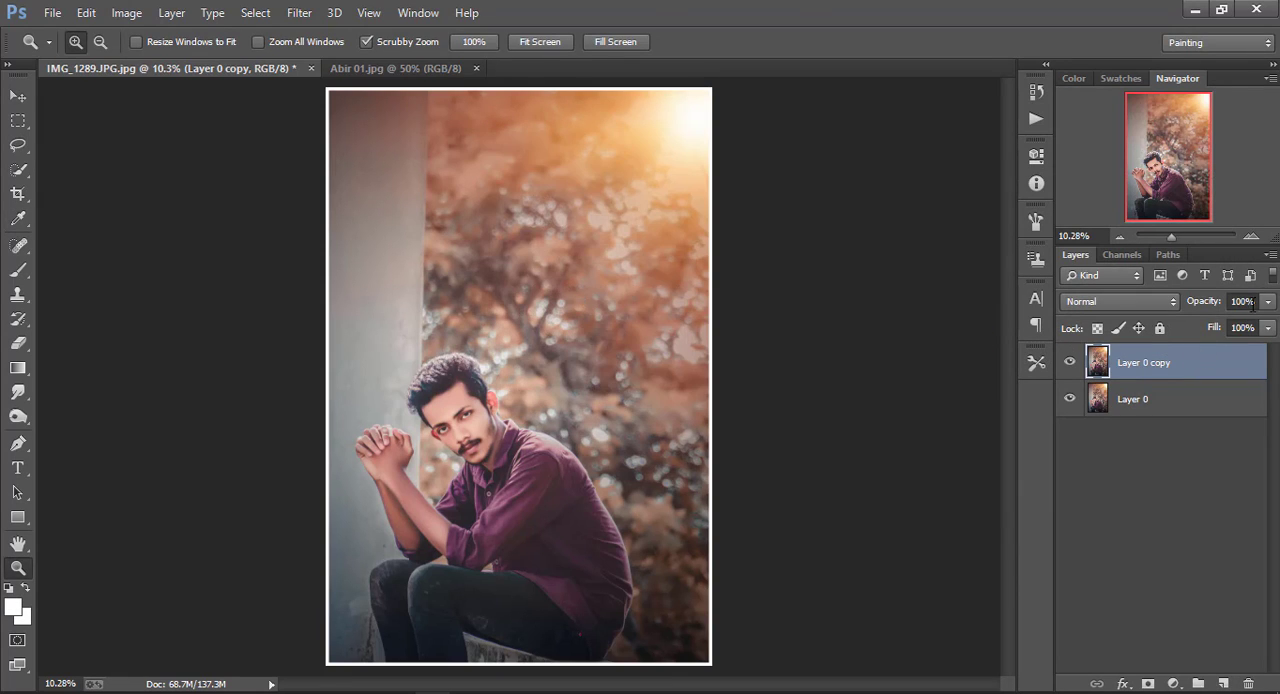
Lower the stroked copy's opacity to about 60% and merge it with Layer 0
{"action": "left_click", "coordinate": [1269, 303]}
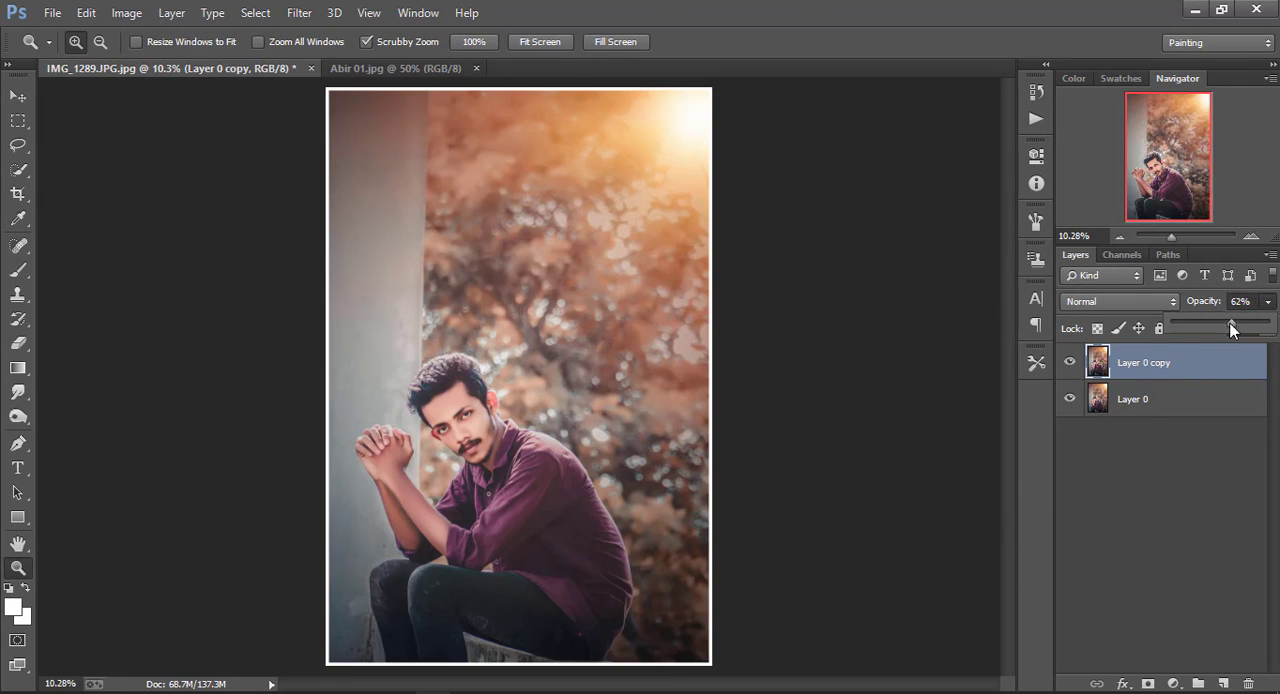
{"action": "left_click_drag", "start_coordinate": [1232, 330], "coordinate": [1226, 330]}
{"action": "right_click", "coordinate": [1150, 405]}
{"action": "left_click", "coordinate": [820, 556]}
{"action": "right_click", "coordinate": [514, 336]}
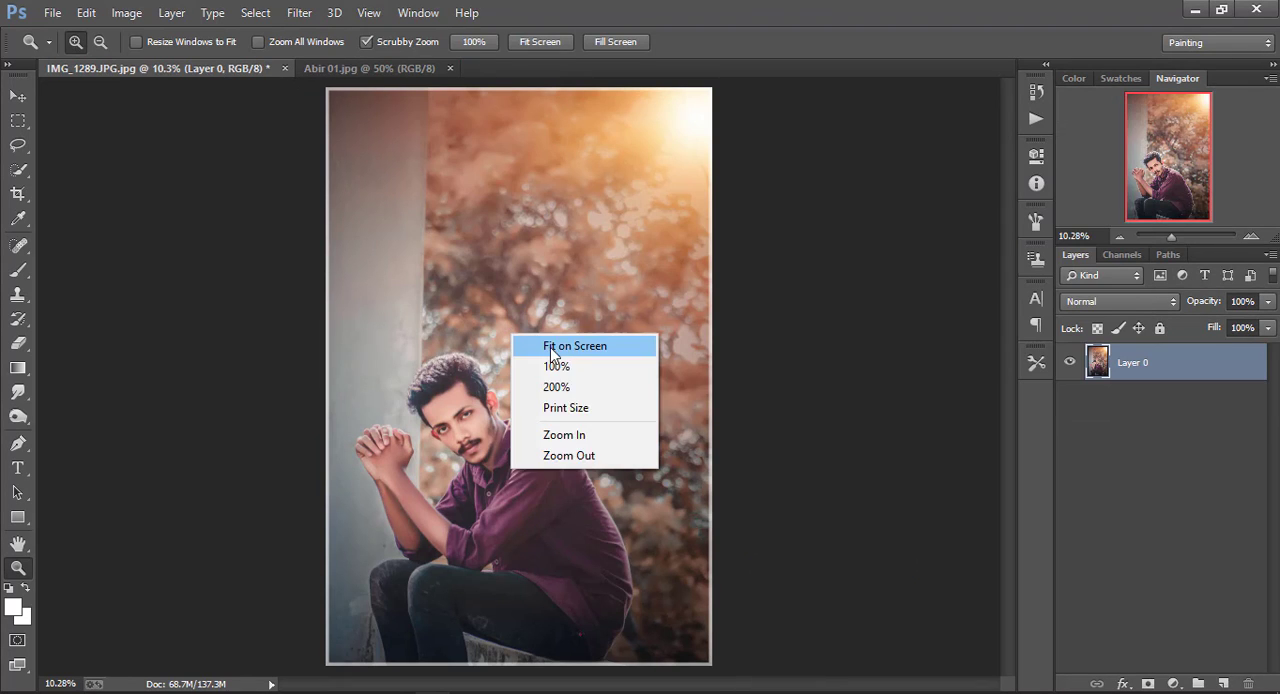
{"action": "left_click", "coordinate": [550, 347]}
{"action": "right_click", "coordinate": [540, 338]}
{"action": "left_click", "coordinate": [556, 350]}
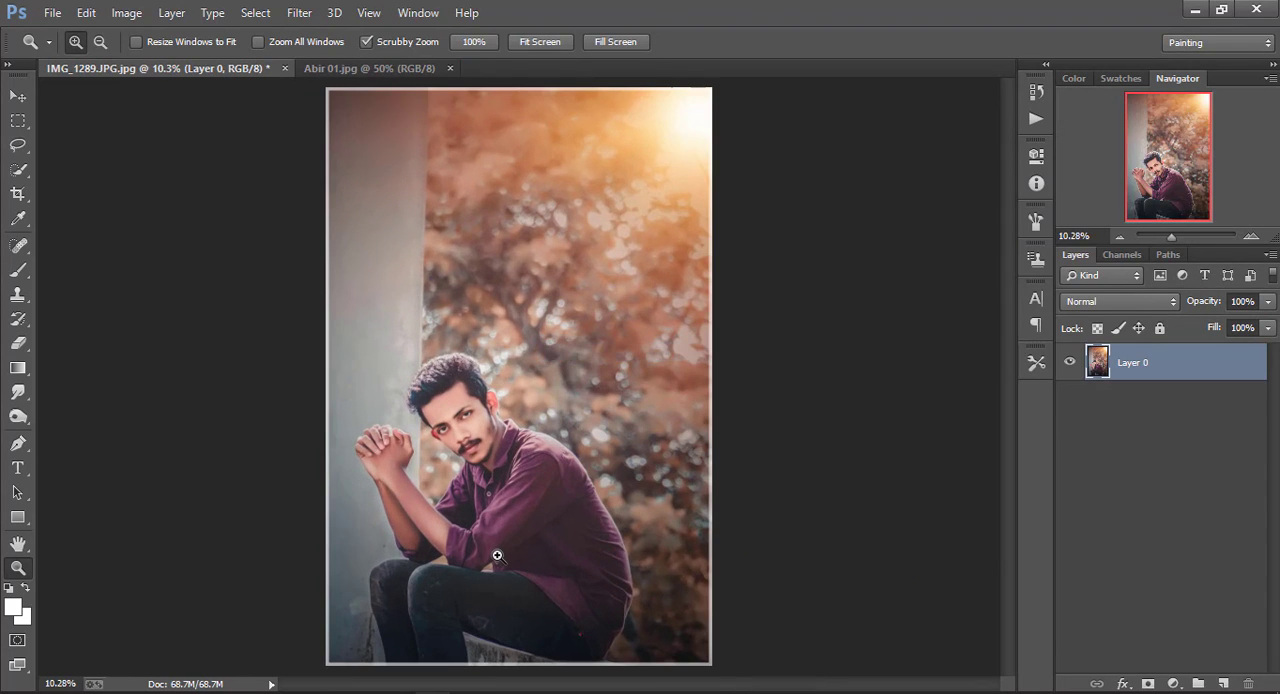